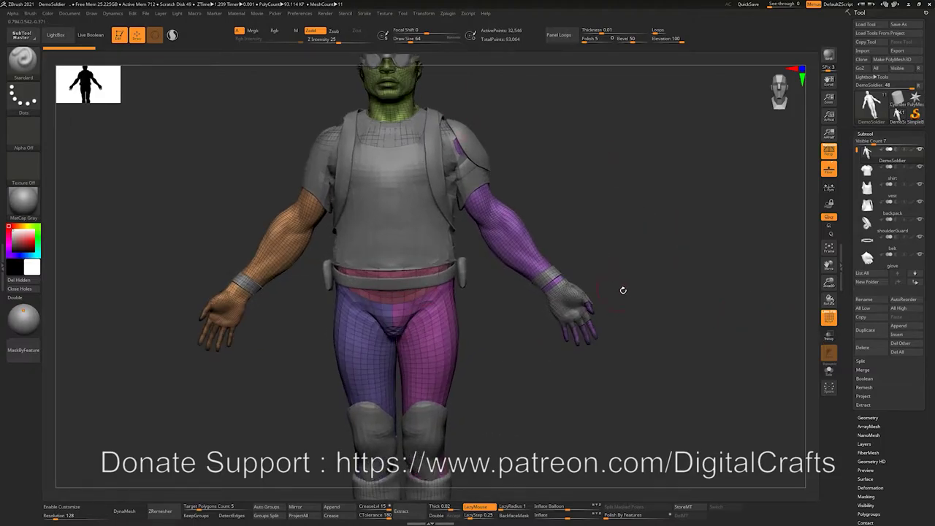
Step: Activate the Gizmo 3D on the DemoSoldier body for transforming it
mouse_move(608, 196)
left_mouse_down()
mouse_move(655, 184)
mouse_move(624, 204)
left_mouse_up()
left_click_drag(591, 231, 591, 205, "alt")
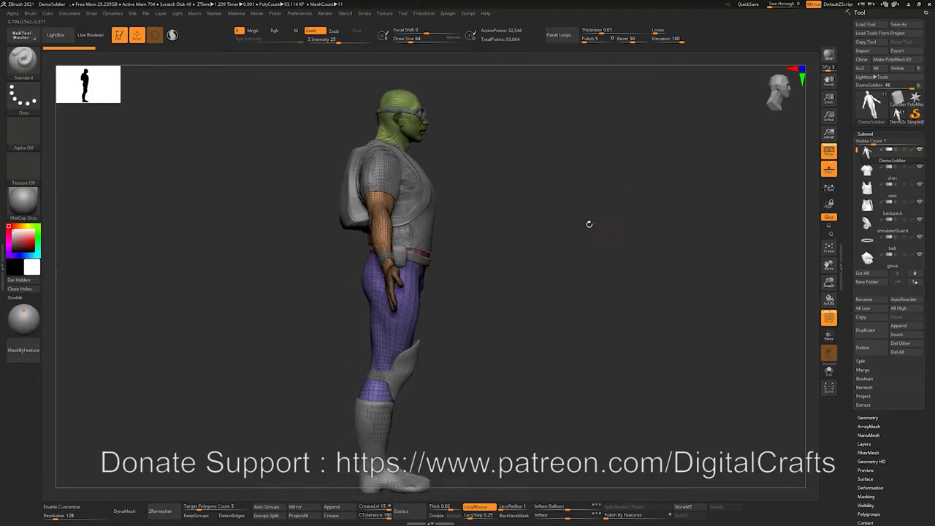
mouse_move(612, 250)
left_mouse_down("alt")
mouse_move(584, 224)
mouse_move(607, 234)
mouse_move(603, 256)
left_mouse_up("alt")
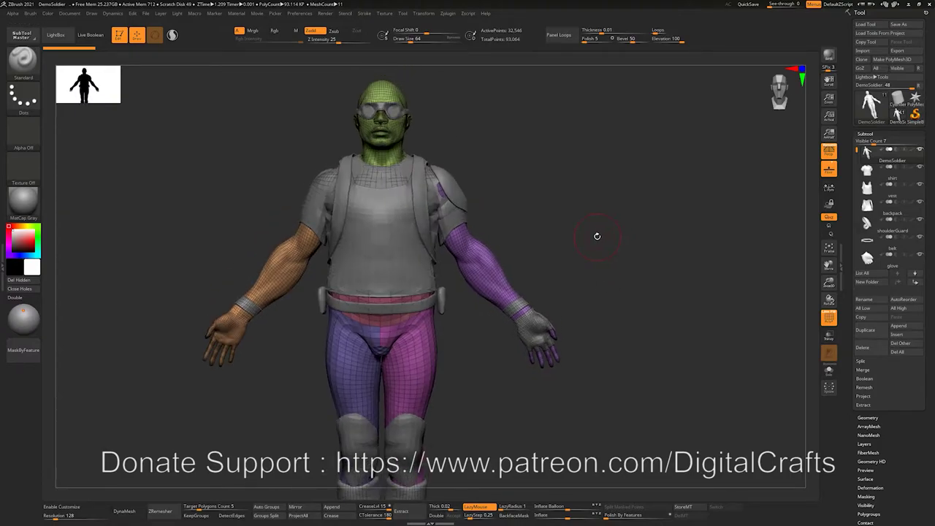
key("w")
mouse_move(618, 260)
left_mouse_down("alt")
mouse_move(606, 231)
mouse_move(606, 267)
mouse_move(601, 246)
mouse_move(615, 256)
left_mouse_up("alt")
left_click(156, 41)
left_click(157, 41)
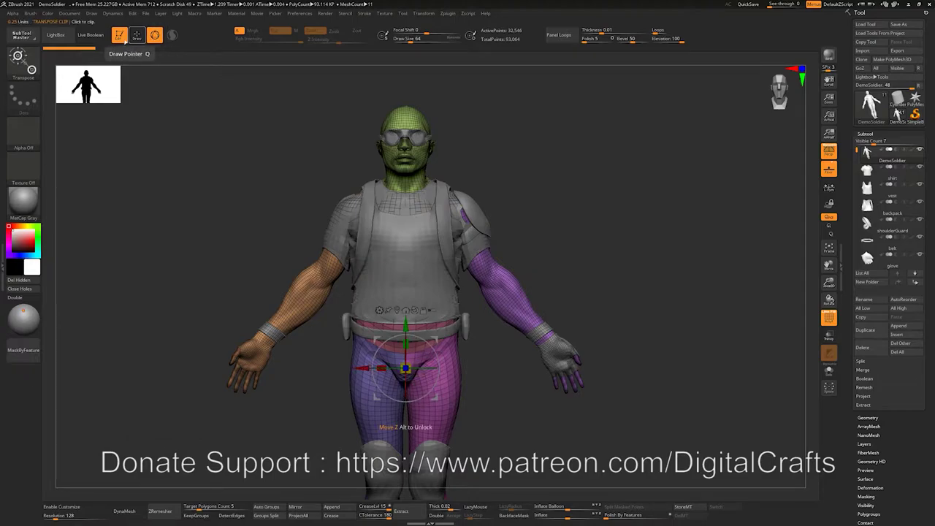
Step: Restore the standard user interface layout
left_click(307, 16)
left_click(320, 41)
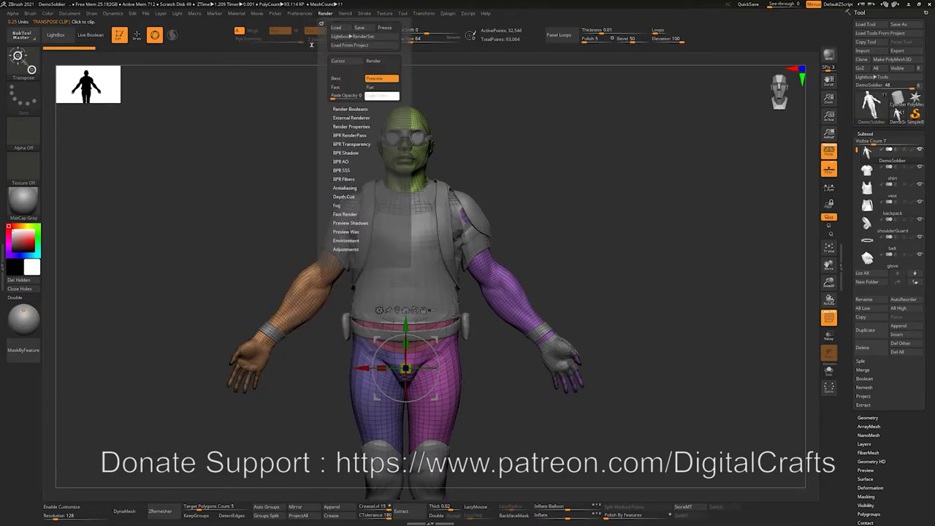
left_click(310, 15)
left_click(319, 48)
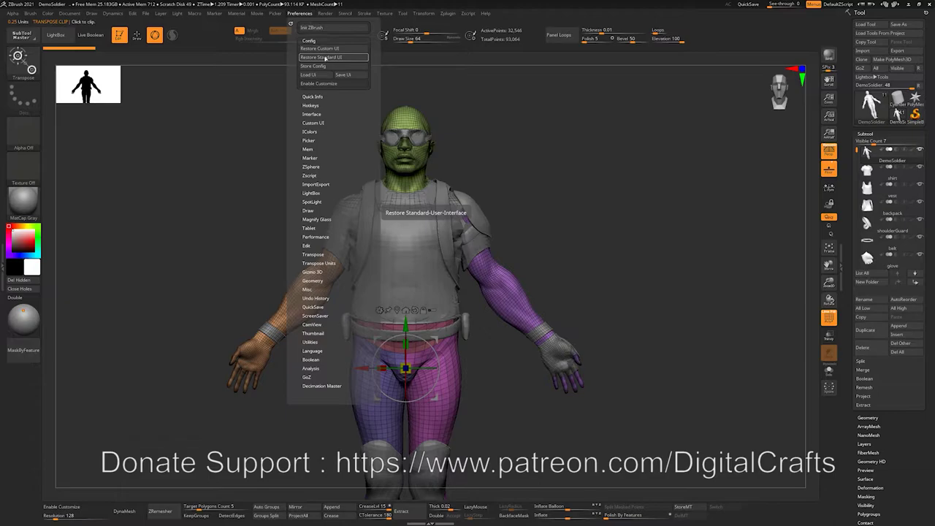
left_click_drag(246, 108, 221, 125, "alt")
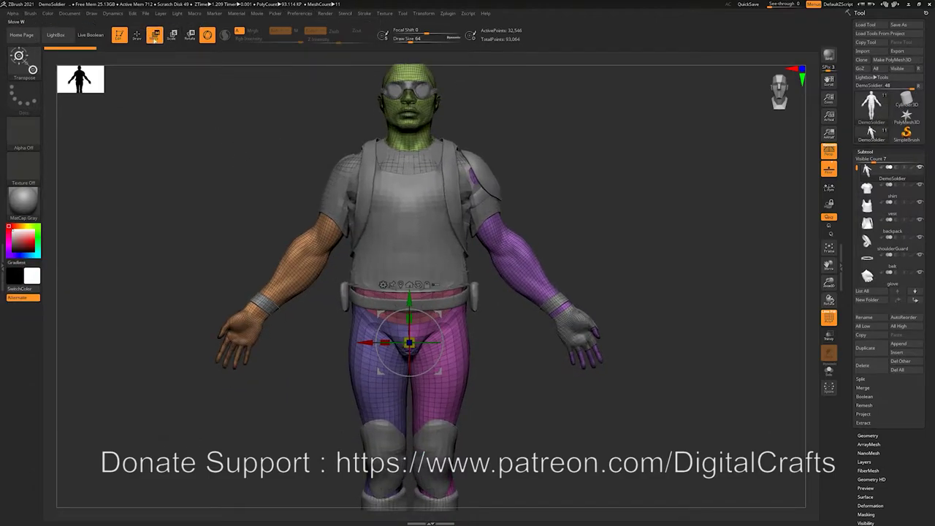
Step: Switch to Rotate mode, turn off Gizmo 3D and draw a transpose line from the torso out past the character's left arm
left_click(172, 40)
left_click(191, 40)
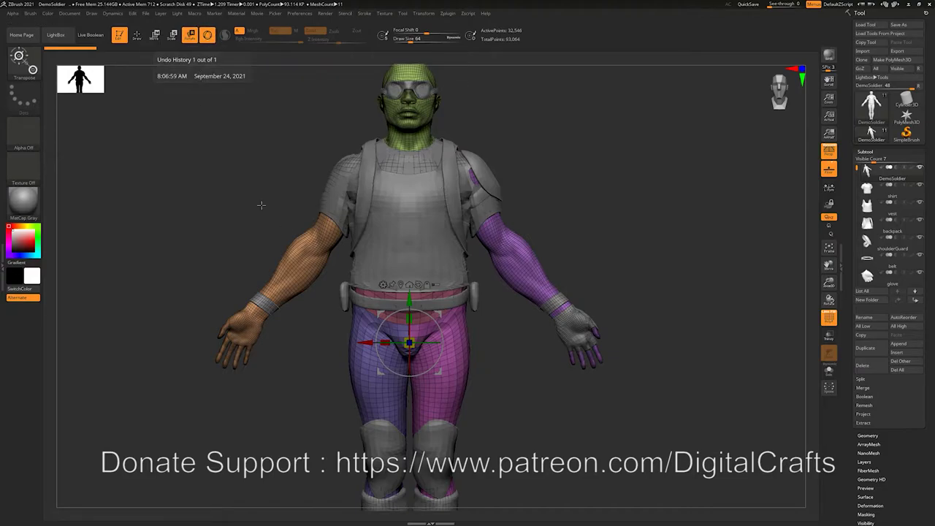
left_click(208, 38)
left_click_drag(208, 212, 202, 172, "alt")
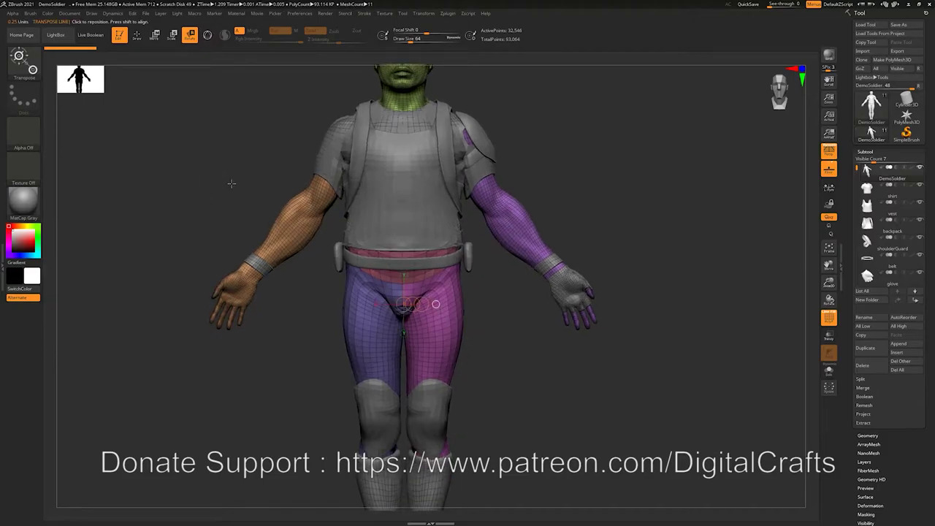
mouse_move(402, 216)
left_mouse_down()
mouse_move(607, 257)
mouse_move(604, 201)
left_mouse_up()
left_click_drag(615, 249, 620, 312, "alt")
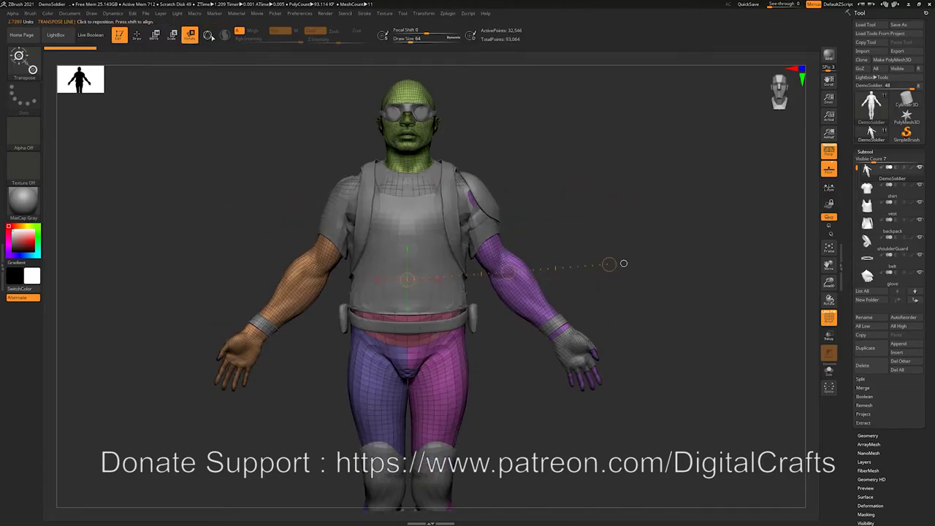
Step: Turn Gizmo 3D back on and set the transform mode to Move
left_click(208, 37)
left_click_drag(521, 406, 503, 350, "alt")
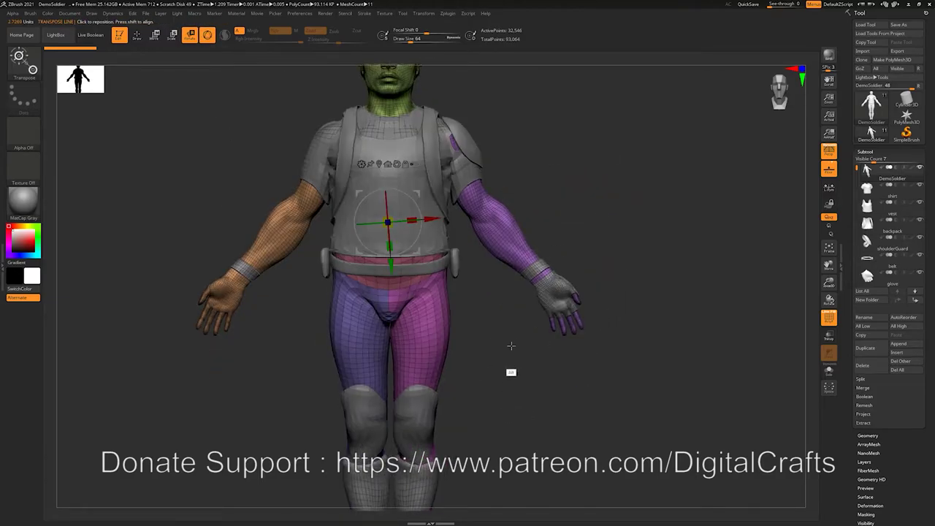
left_click_drag(465, 291, 466, 323, "alt")
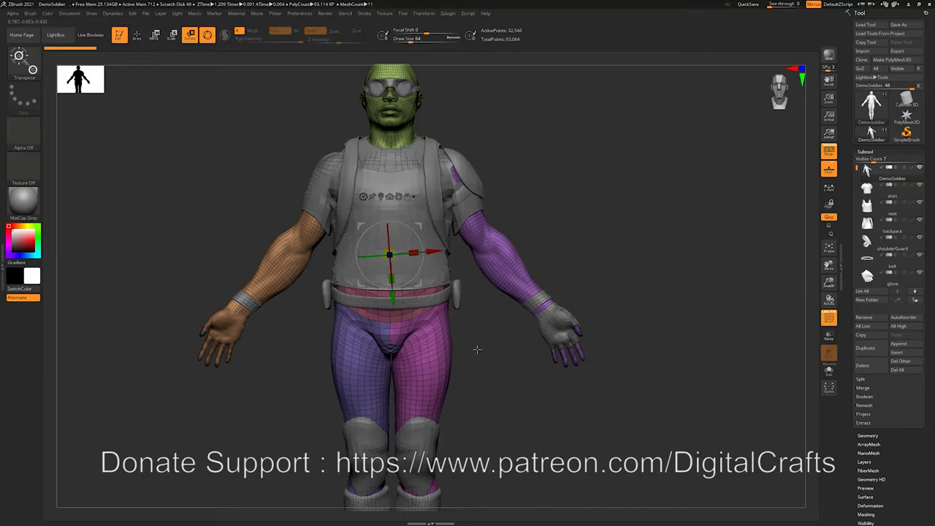
left_click_drag(502, 344, 508, 364, "alt")
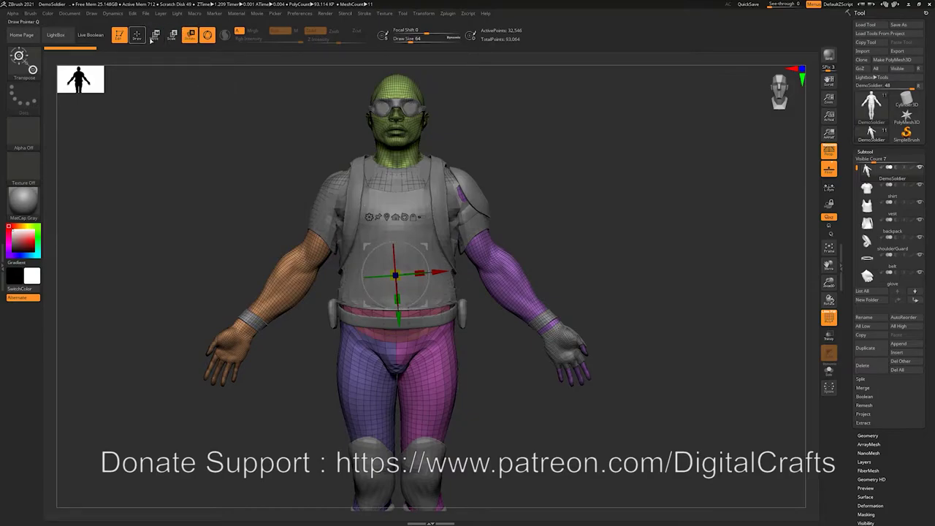
left_click(155, 35)
left_click(172, 35)
left_click(155, 35)
left_click(190, 35)
left_click(173, 35)
left_click(156, 35)
left_click_drag(655, 291, 637, 258, "alt")
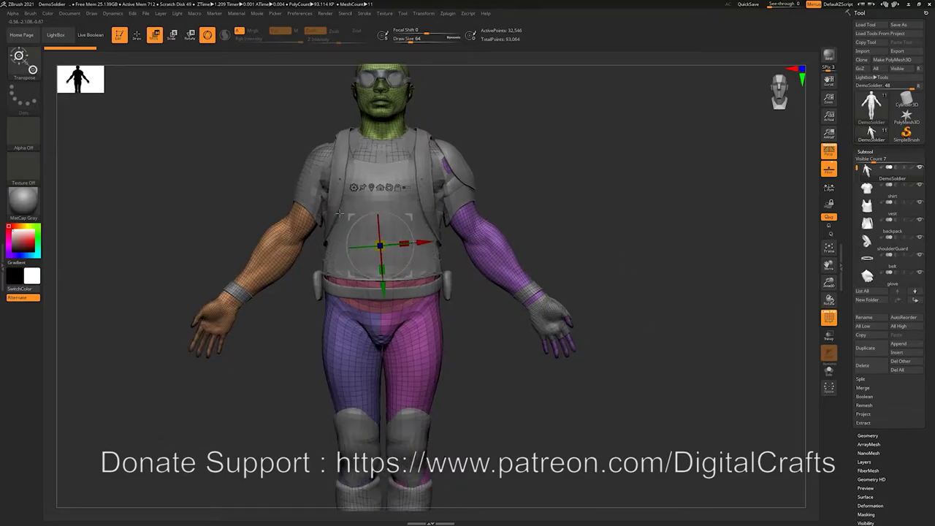
Step: Try moving the DemoSoldier body away from its clothing along the X and Z axes, undoing each move
mouse_move(589, 227)
left_mouse_down("alt")
mouse_move(580, 212)
mouse_move(574, 225)
left_mouse_up("alt")
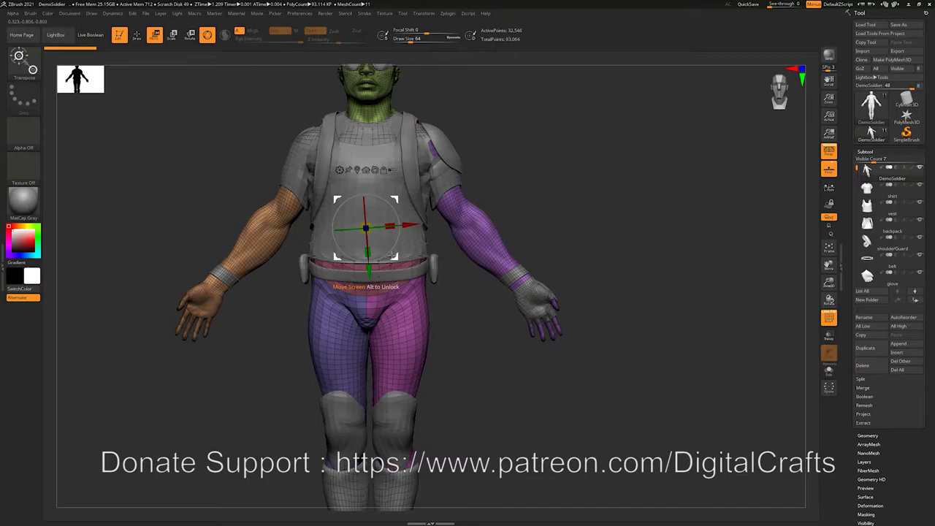
mouse_move(531, 202)
left_mouse_down("alt")
mouse_move(525, 168)
mouse_move(524, 233)
mouse_move(530, 213)
left_mouse_up("alt")
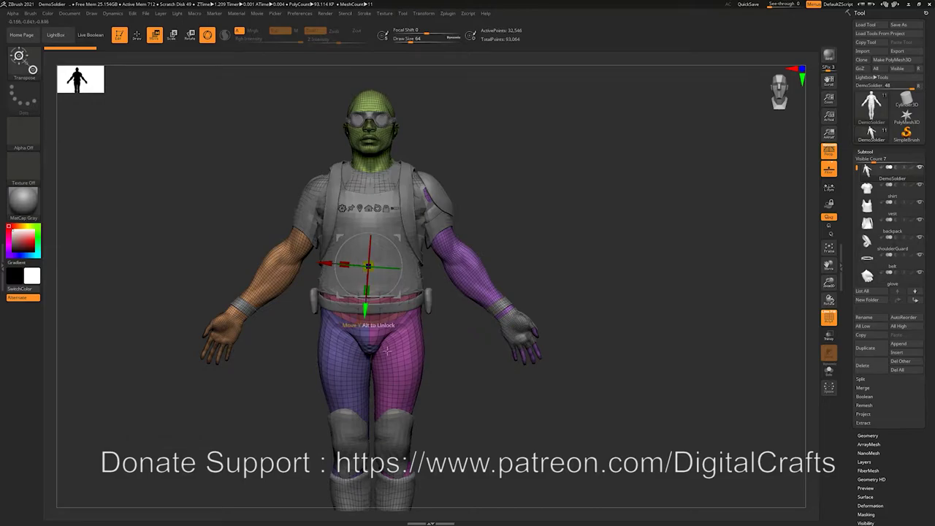
left_click_drag(456, 397, 451, 387, "alt")
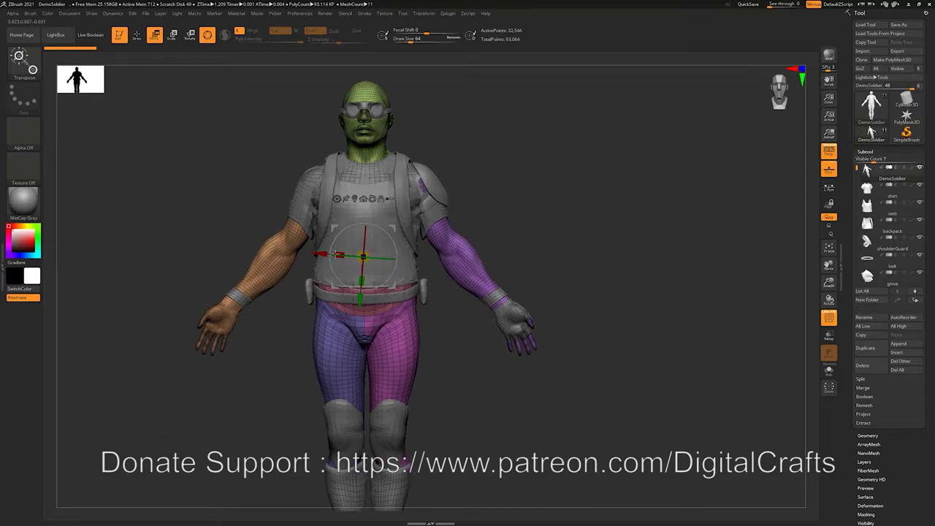
left_click_drag(320, 255, 514, 168)
mouse_move(571, 314)
left_mouse_down()
mouse_move(576, 204)
mouse_move(572, 309)
left_mouse_up()
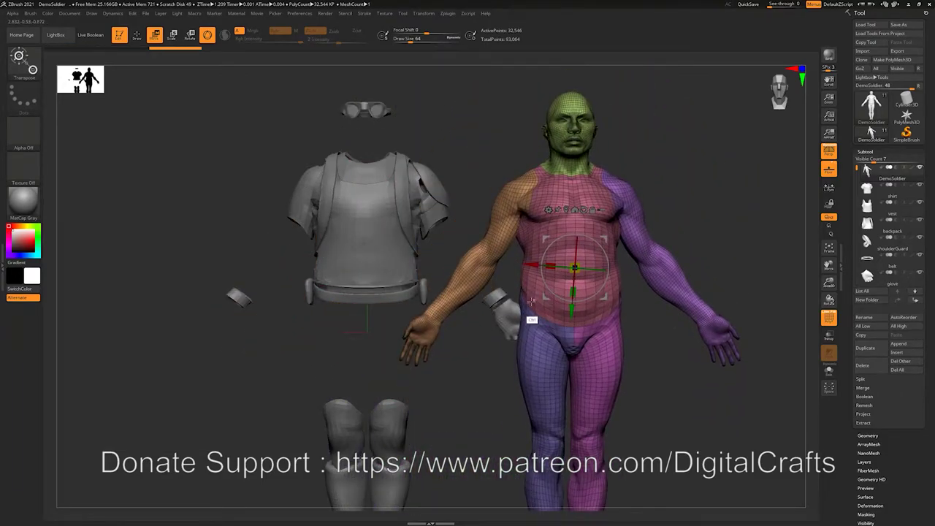
key("ctrl+z")
key("ctrl+z")
left_click_drag(577, 231, 533, 255)
right_click_drag(361, 319, 395, 286, "alt")
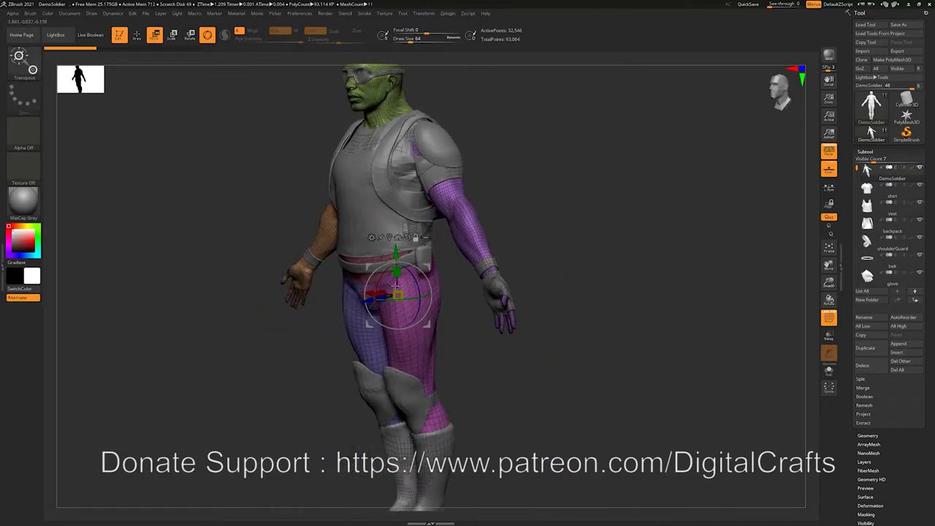
mouse_move(366, 300)
left_mouse_down()
mouse_move(463, 282)
mouse_move(251, 320)
mouse_move(358, 301)
left_mouse_up()
key("ctrl+z")
Step: Try scaling the body along individual gizmo axes, undoing each scale
left_click_drag(602, 244, 588, 191, "shift")
left_click_drag(587, 153, 586, 161, "alt")
left_click_drag(401, 234, 400, 225)
key("ctrl+z")
left_click_drag(382, 257, 373, 257)
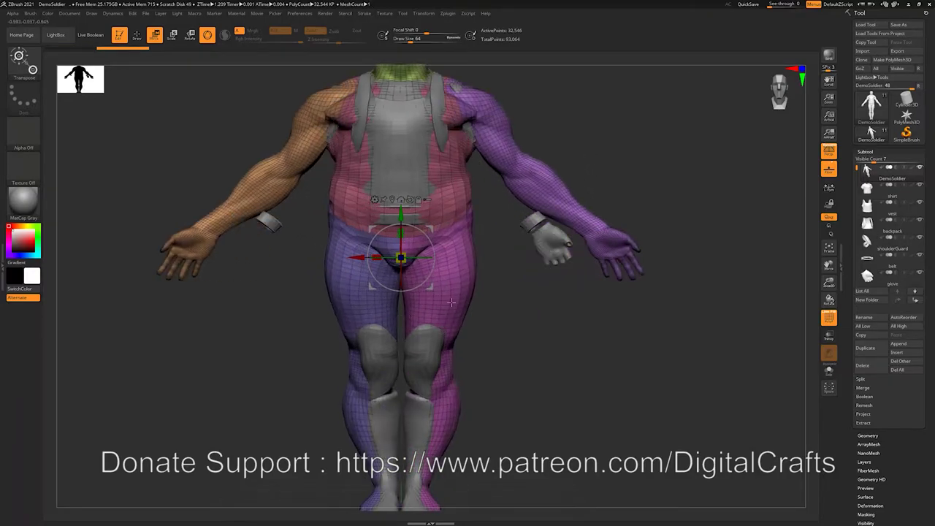
key("ctrl+z")
left_click_drag(501, 326, 445, 326)
left_click_drag(387, 255, 309, 280)
key("ctrl+z")
left_click_drag(532, 328, 485, 326, "shift")
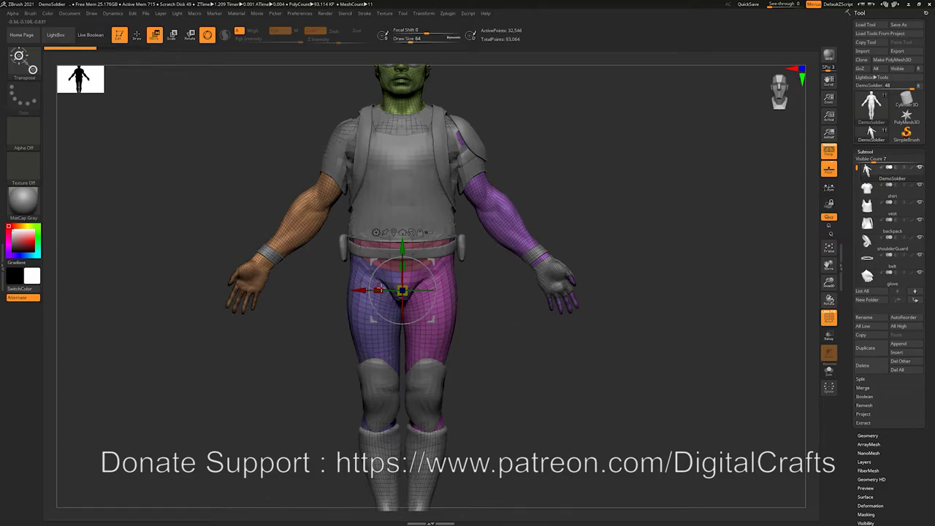
Step: Try scaling the body on two axes at once, including XZ, and undo the changes
left_click_drag(377, 290, 360, 306, "alt")
left_click_drag(501, 327, 441, 322)
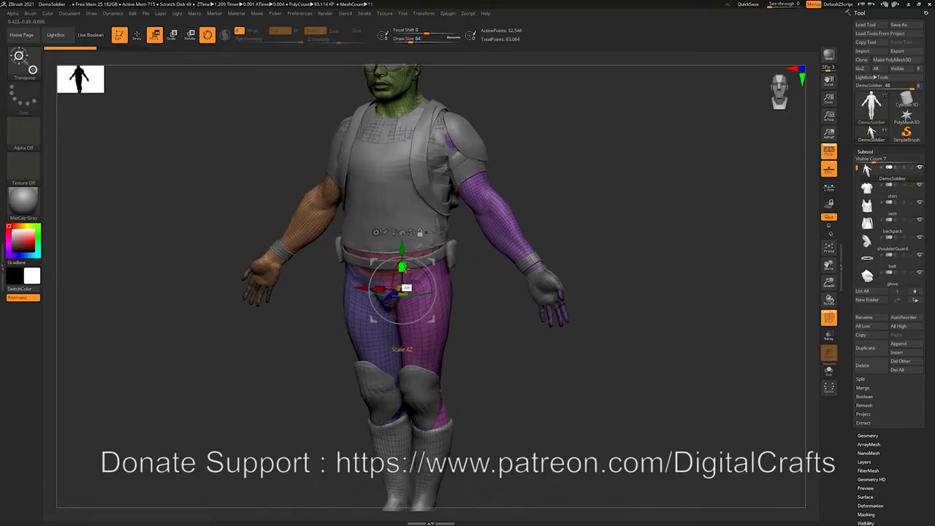
left_click_drag(404, 269, 344, 312, "alt")
mouse_move(405, 259)
left_mouse_down("alt")
mouse_move(436, 222)
mouse_move(372, 310)
mouse_move(448, 200)
mouse_move(411, 253)
left_mouse_up("alt")
key("ctrl+z")
Step: Try scaling the body uniformly with the gizmo and undo the scale
left_click_drag(494, 367, 459, 322)
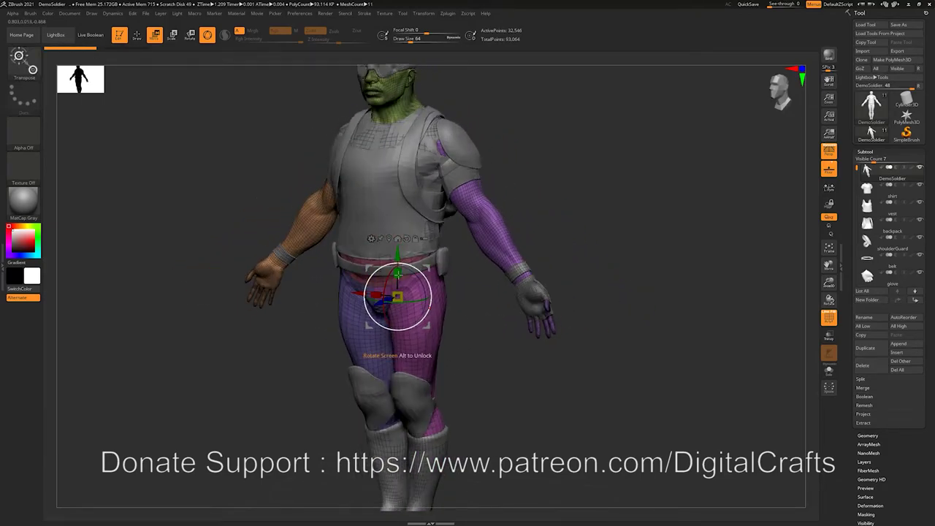
left_click_drag(398, 296, 375, 319)
key("ctrl+z")
left_click_drag(514, 399, 492, 377, "shift")
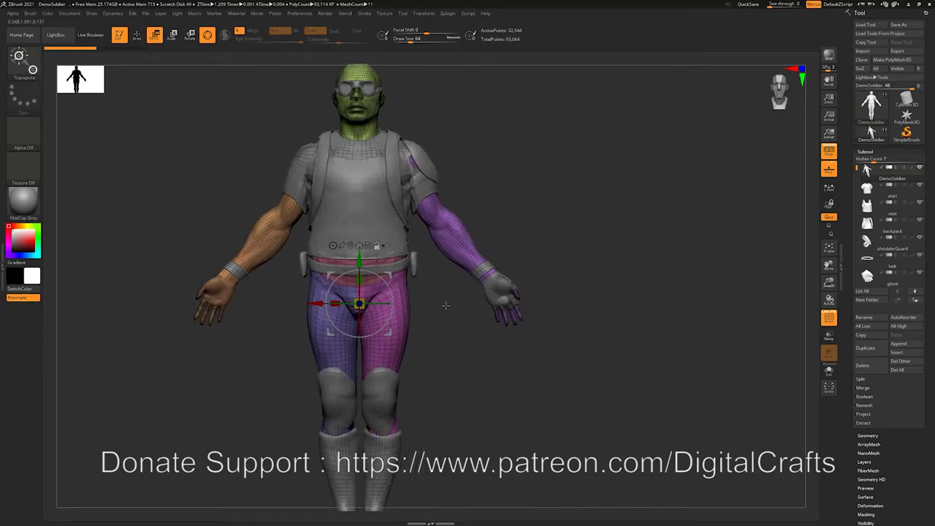
left_click_drag(469, 347, 467, 340, "alt")
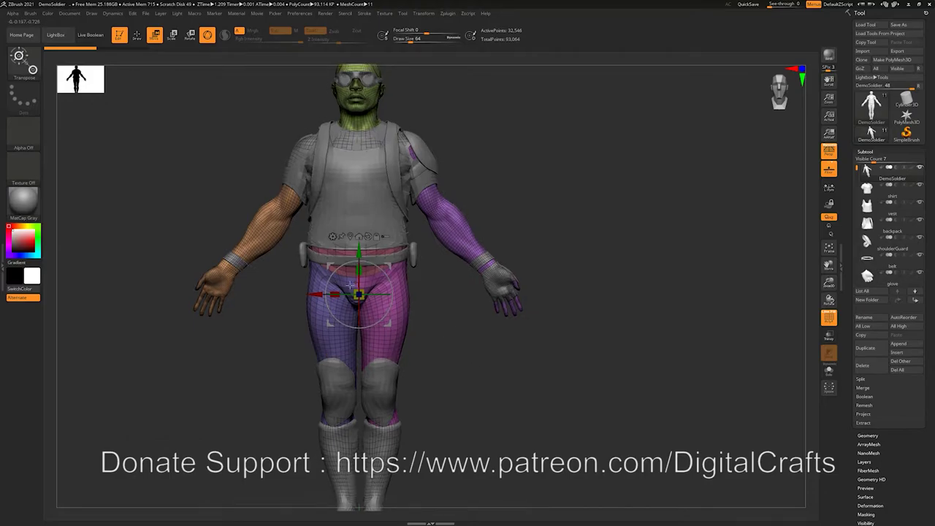
Step: Try pulling the body forward along the Z axis from an angled view, and undo the move
left_click_drag(470, 373, 421, 378)
left_click_drag(323, 304, 281, 316)
key("ctrl+z")
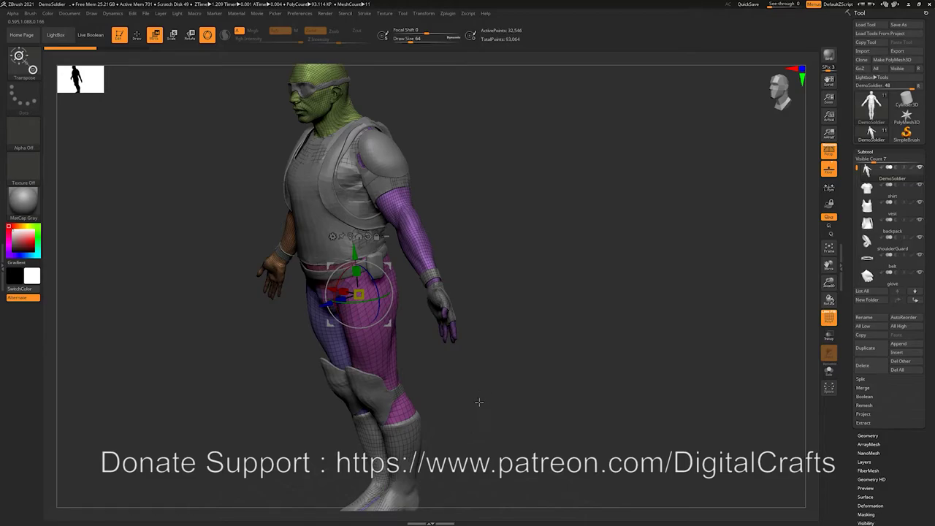
left_click_drag(479, 402, 486, 393)
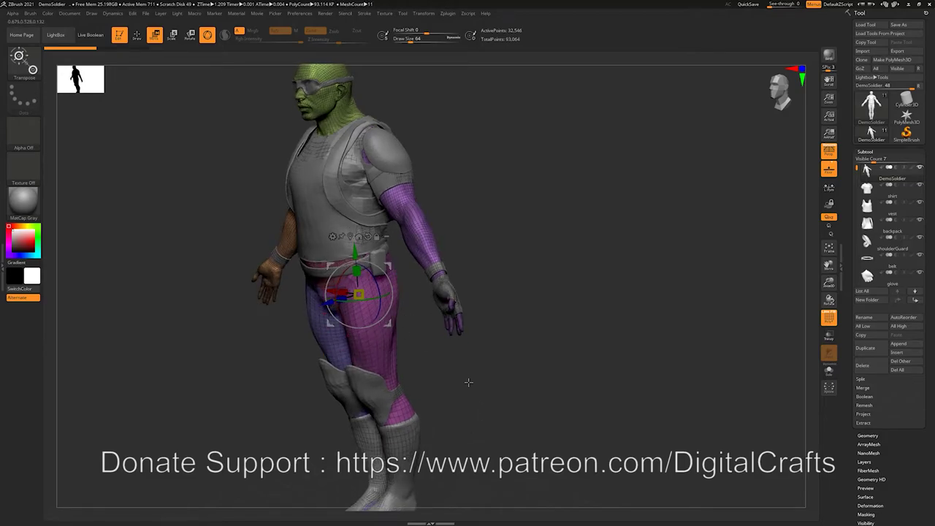
mouse_move(477, 400)
left_mouse_down()
mouse_move(405, 269)
mouse_move(425, 230)
mouse_move(606, 270)
mouse_move(497, 340)
mouse_move(368, 316)
mouse_move(240, 307)
mouse_move(206, 320)
left_mouse_up()
key("ctrl+z")
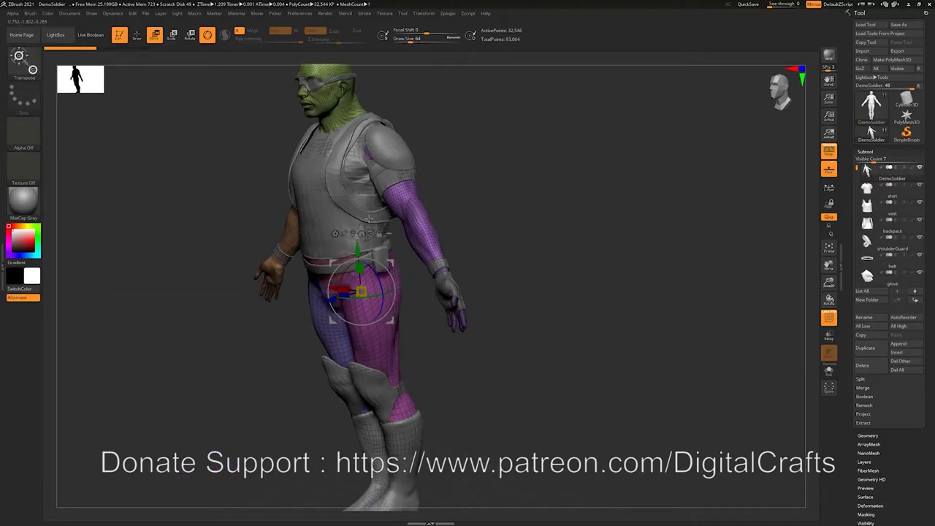
Step: Try moving the body freely in the screen plane from angled and front views, undoing each move
left_click_drag(392, 262, 507, 291)
key("ctrl+z")
left_click_drag(568, 328, 630, 337)
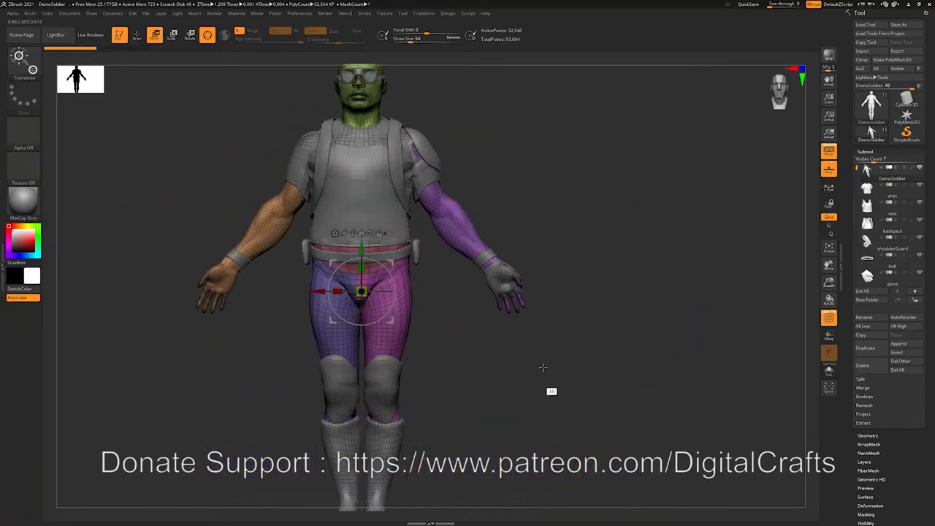
left_click_drag(547, 373, 533, 385, "alt")
left_click_drag(377, 275, 504, 307)
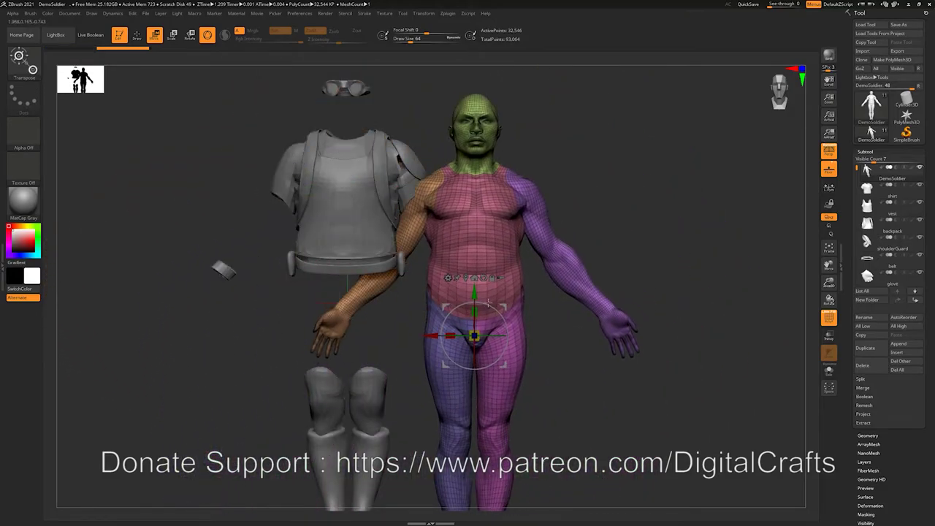
key("ctrl+z")
left_click_drag(556, 251, 554, 286, "alt")
left_click_drag(554, 286, 555, 260, "alt")
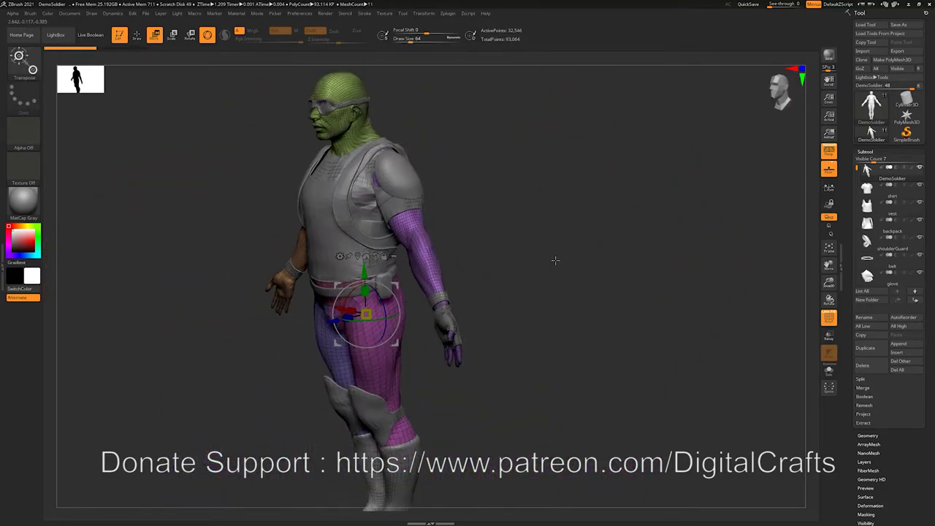
left_click_drag(396, 286, 304, 247)
key("ctrl+z")
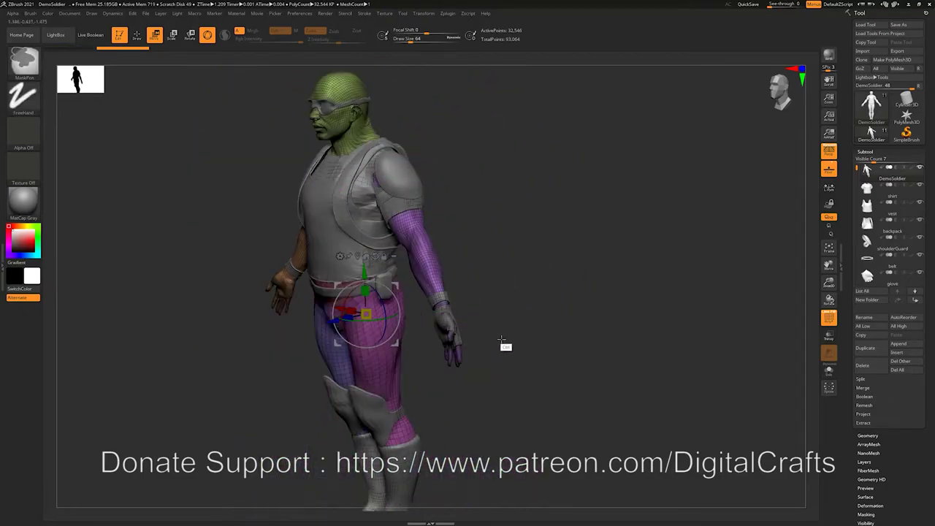
Step: Try moving the body with single-axis gizmo handles, undoing each change
left_click_drag(535, 299, 561, 303)
left_click_drag(323, 304, 336, 307)
key("ctrl+z")
left_click_drag(368, 273, 298, 339)
key("ctrl+z")
key("ctrl+z")
Step: Reposition only the gizmo from the pelvis to the character's left upper arm, leaving the mesh in place
left_click_drag(558, 246, 596, 261, "shift")
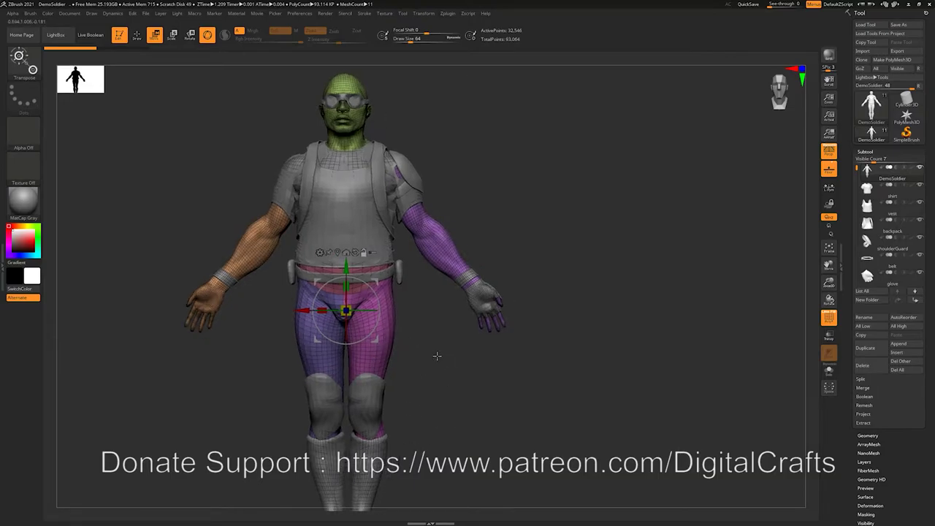
left_click_drag(430, 329, 419, 364, "alt")
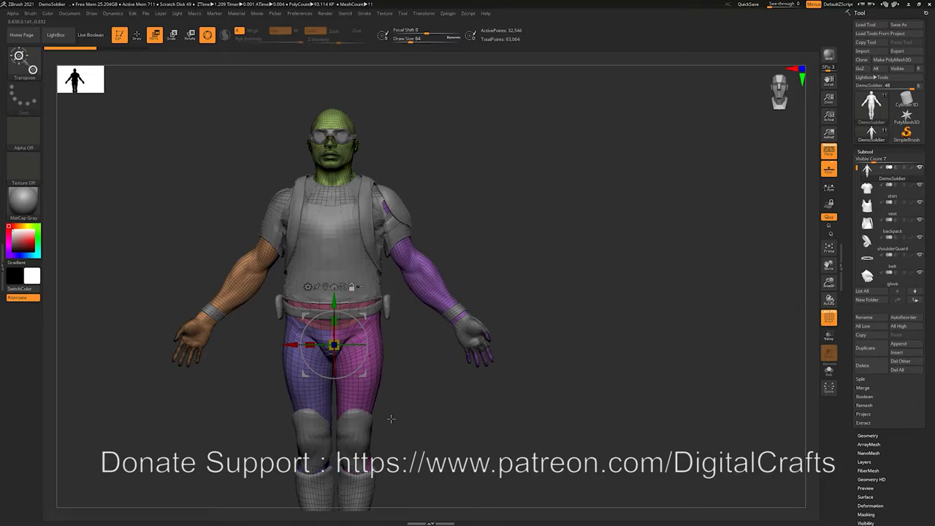
mouse_move(329, 325)
left_mouse_down("alt")
mouse_move(364, 301)
mouse_move(436, 217)
mouse_move(351, 179)
mouse_move(315, 174)
mouse_move(242, 276)
mouse_move(236, 248)
left_mouse_up("alt")
key("ctrl+z")
key("ctrl+z")
key("ctrl+z")
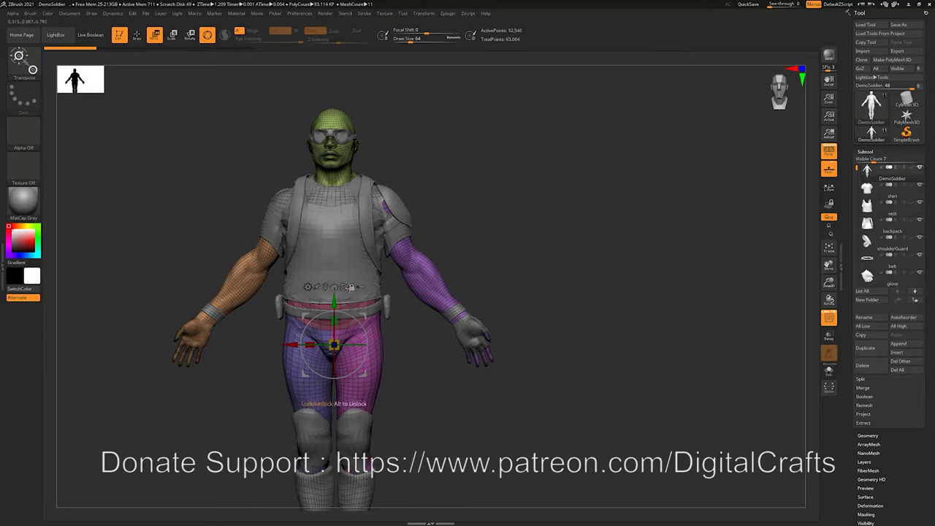
left_click_drag(364, 315, 431, 210, "alt")
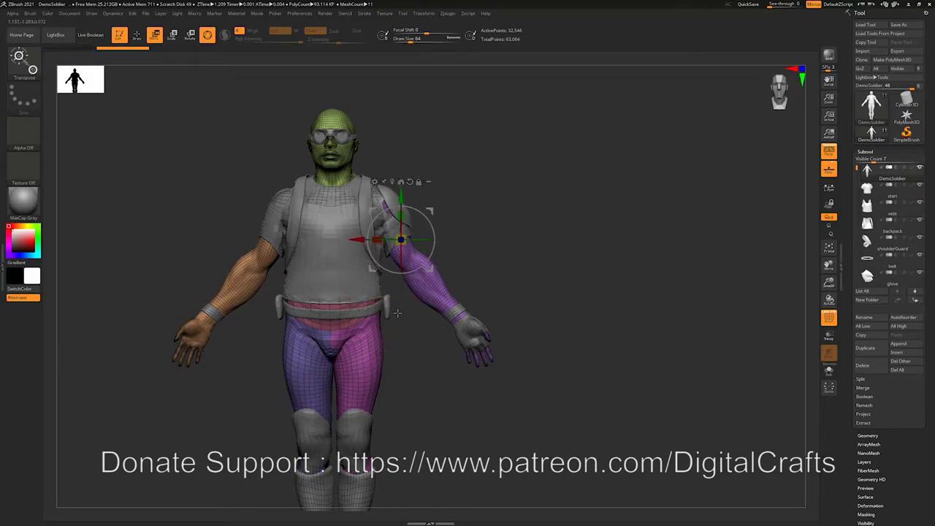
Step: Try rotating the body about the gizmo placed at the upper arm, and undo the rotation
left_click_drag(426, 215, 406, 395)
key("ctrl+z")
left_click_drag(534, 297, 512, 241, "alt")
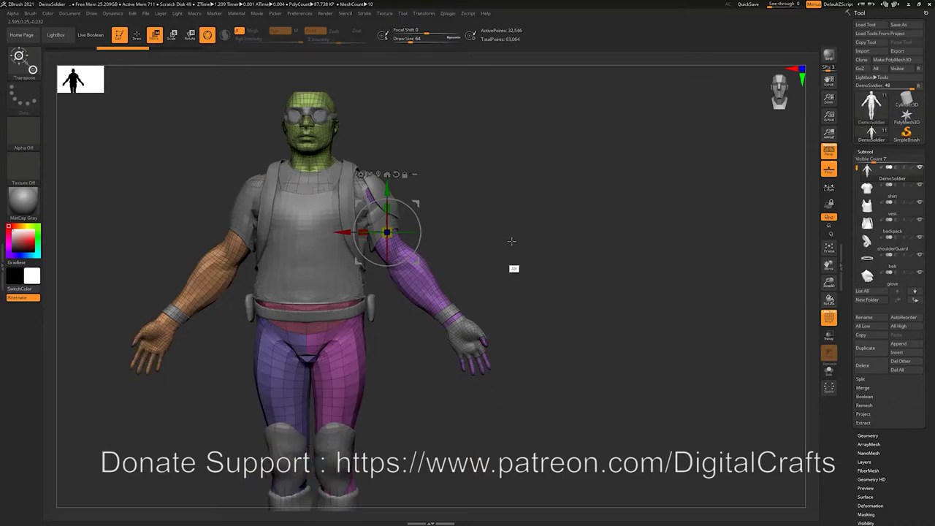
key("ctrl+z")
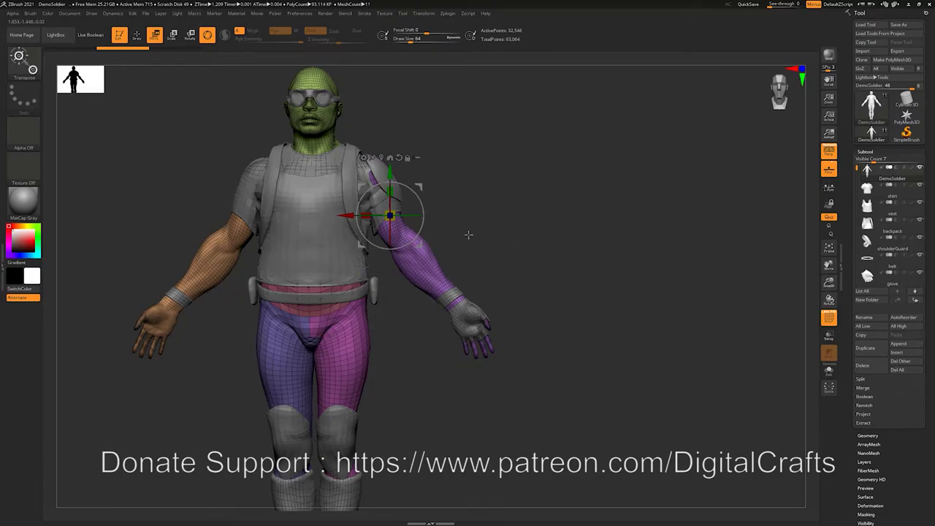
left_click_drag(497, 230, 504, 211, "alt")
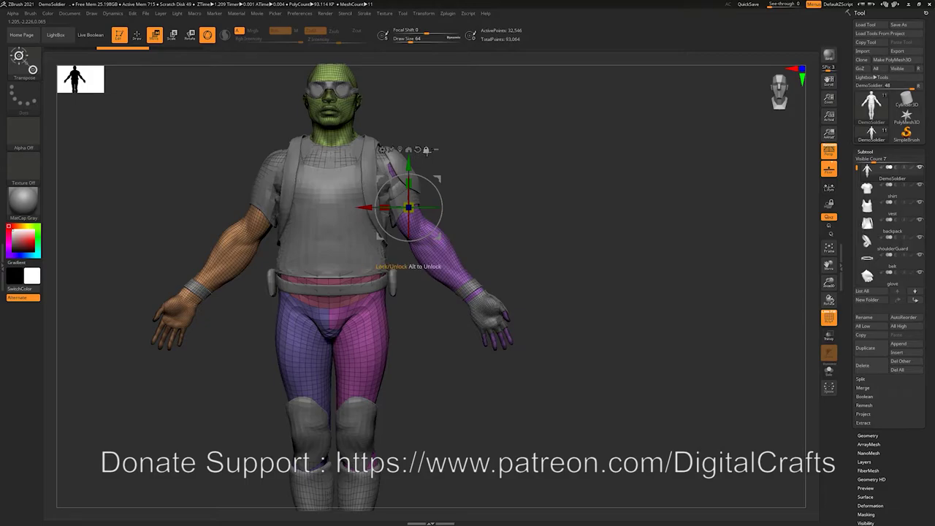
Step: Tilt only the gizmo at the upper arm and reset its orientation, leaving the mesh in place
left_click(417, 150)
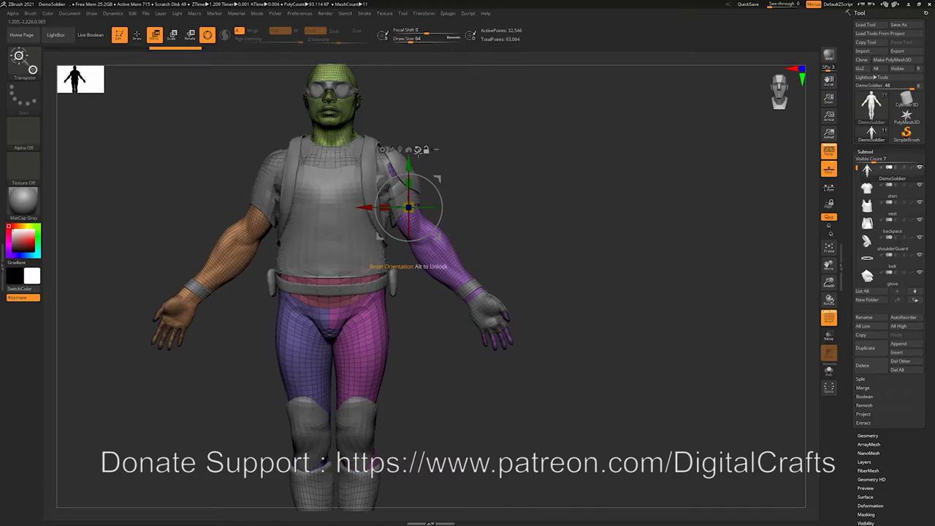
left_click_drag(529, 177, 518, 185, "alt")
mouse_move(414, 217)
left_mouse_down("alt")
mouse_move(429, 217)
mouse_move(409, 196)
mouse_move(389, 201)
left_mouse_up("alt")
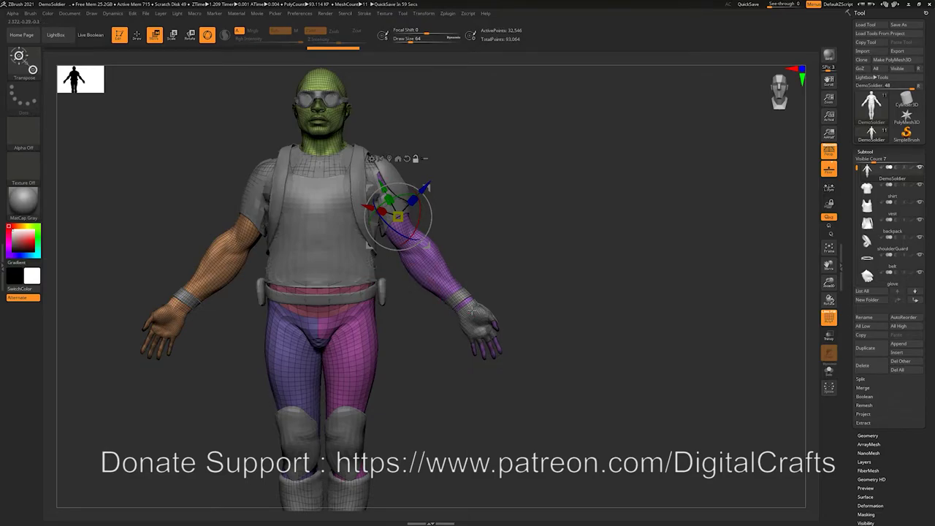
left_click(408, 159, "alt")
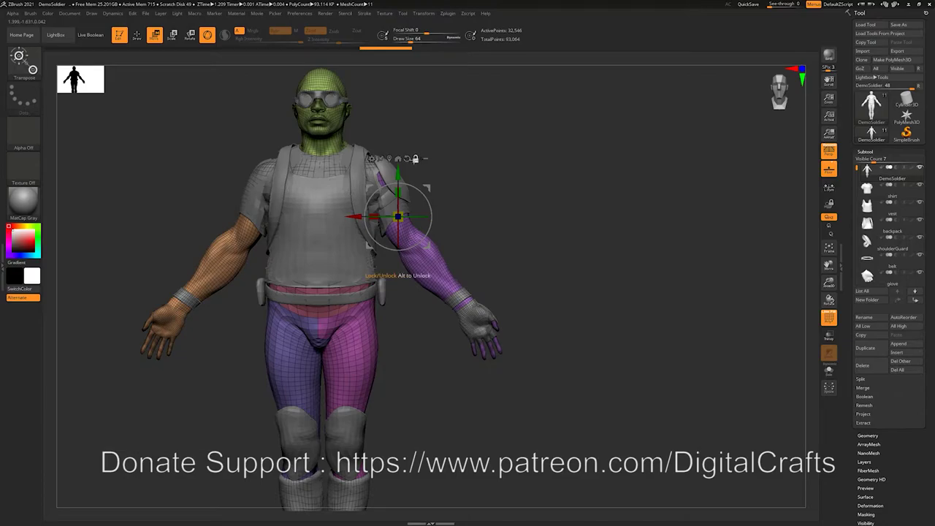
Step: Restore the tilted gizmo, try resetting its orientation together with the mesh, and undo that rotation
key("ctrl+z")
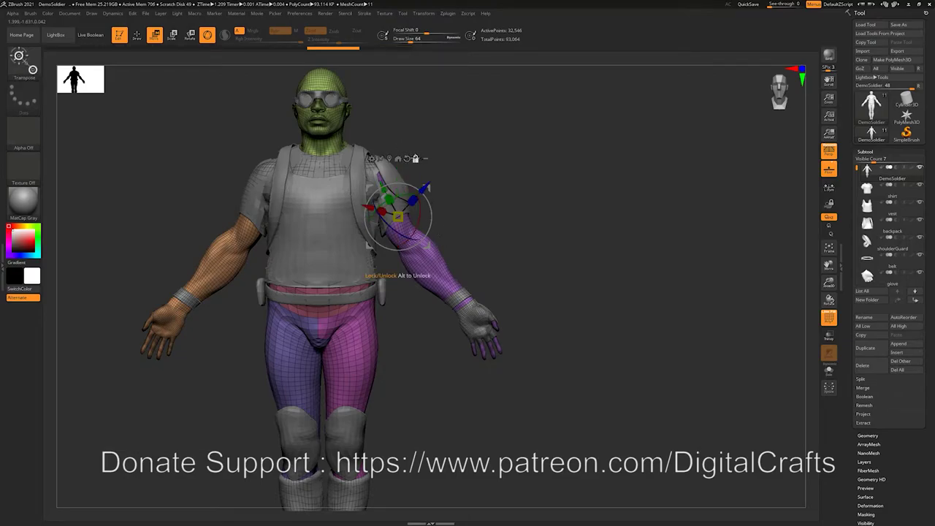
left_click(407, 157)
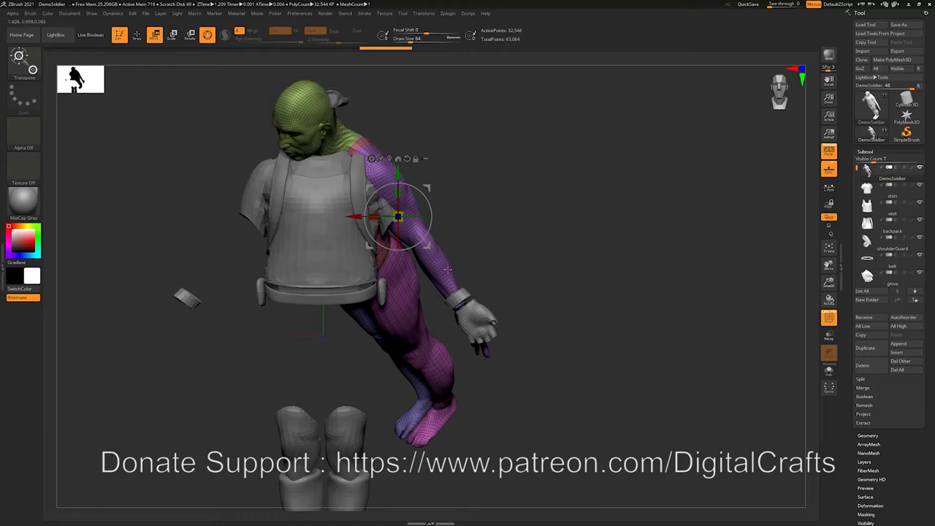
key("ctrl+z")
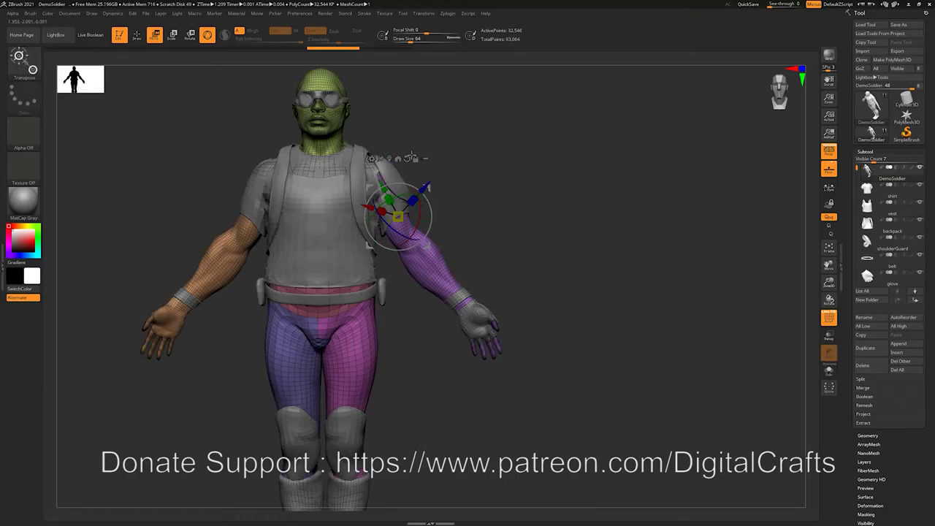
Step: Reset the gizmo's orientation without rotating the mesh, and center the gizmo on the whole body
left_click(407, 157)
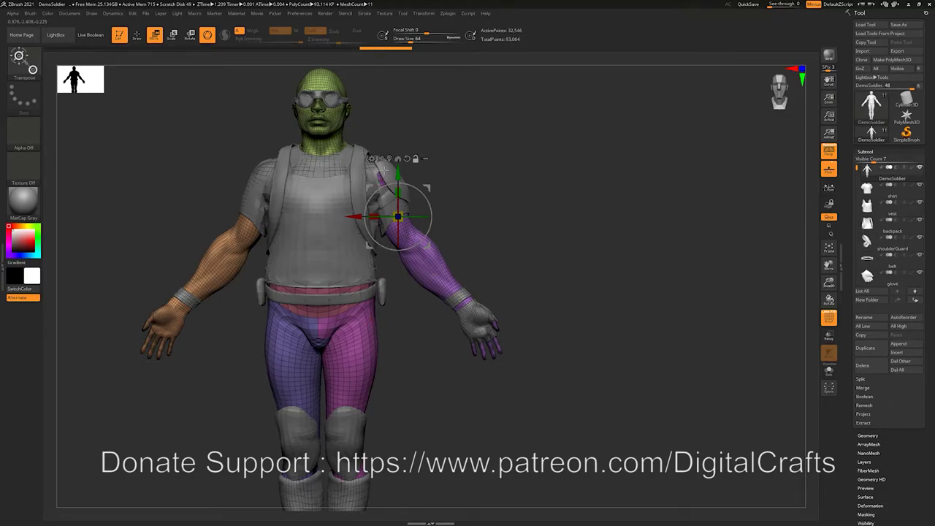
left_click(388, 159)
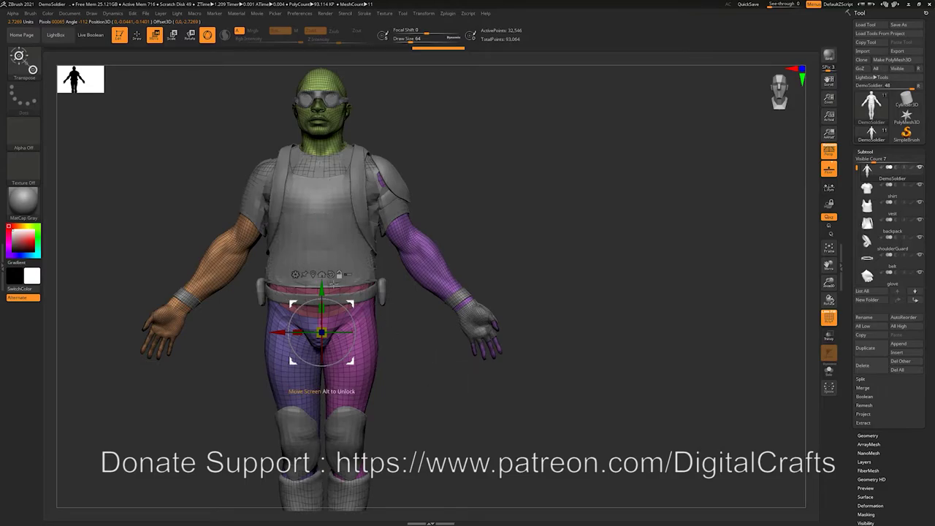
left_click_drag(400, 301, 395, 320, "alt")
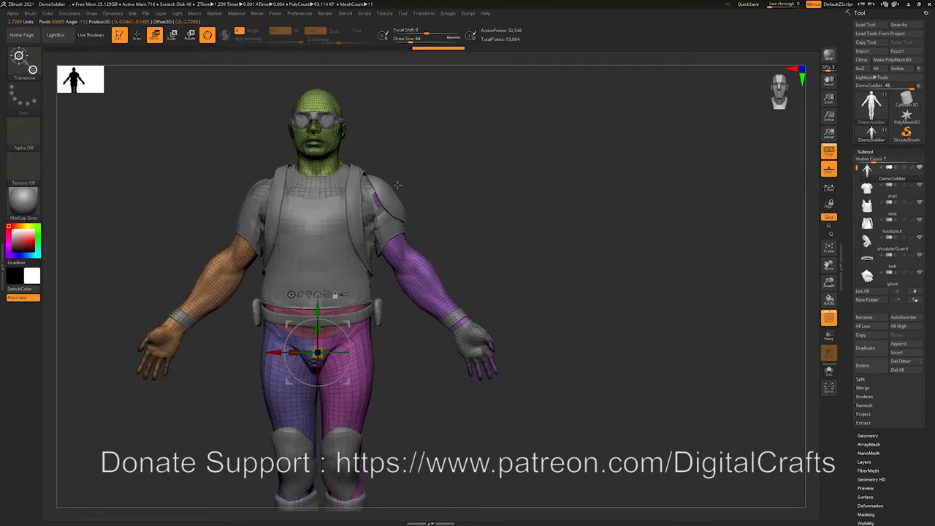
Step: Mask the head and invert the mask so that only the head is left unmasked
left_click_drag(397, 185, 421, 247, "alt")
mouse_move(376, 92)
left_mouse_down("ctrl")
mouse_move(279, 268)
mouse_move(348, 251)
mouse_move(269, 244)
left_mouse_up("ctrl")
left_click(444, 158, "ctrl")
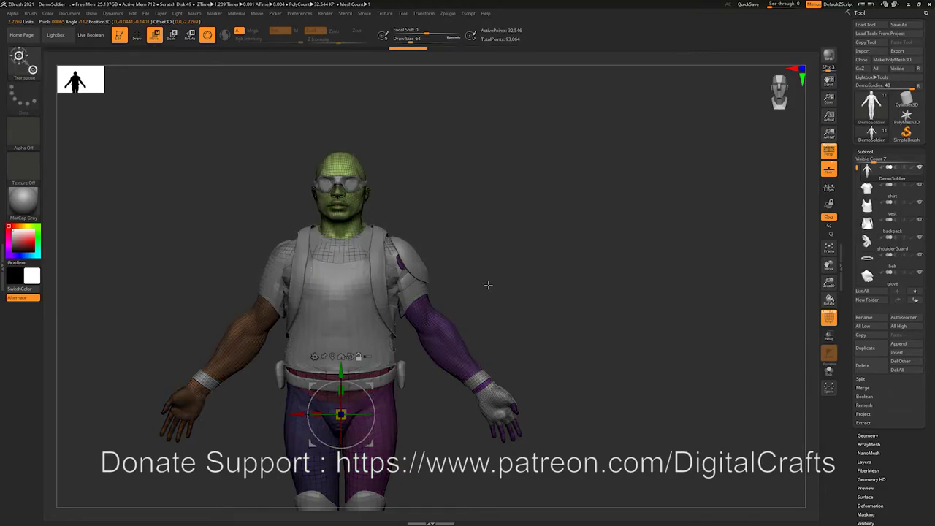
Step: Move the gizmo to the center of the unmasked head
left_click_drag(508, 303, 518, 271, "alt")
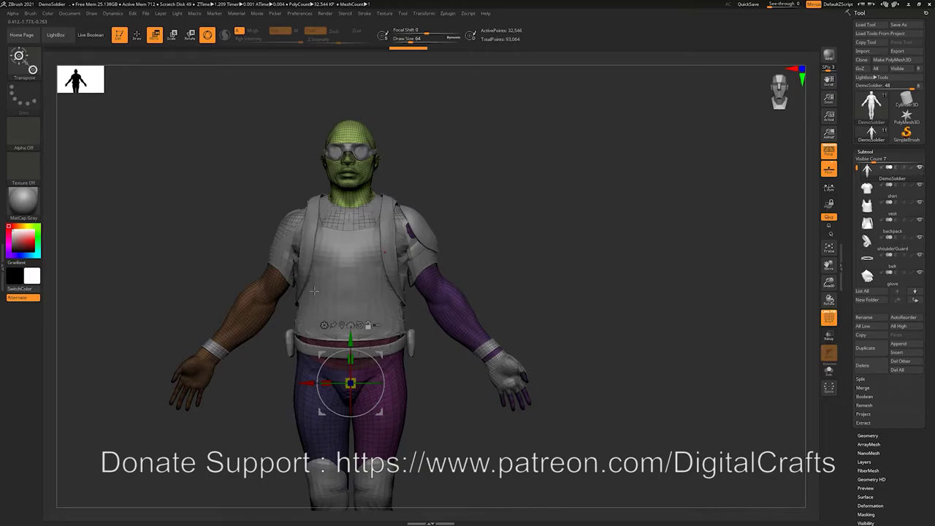
left_click(341, 325)
left_click_drag(444, 208, 453, 264, "alt")
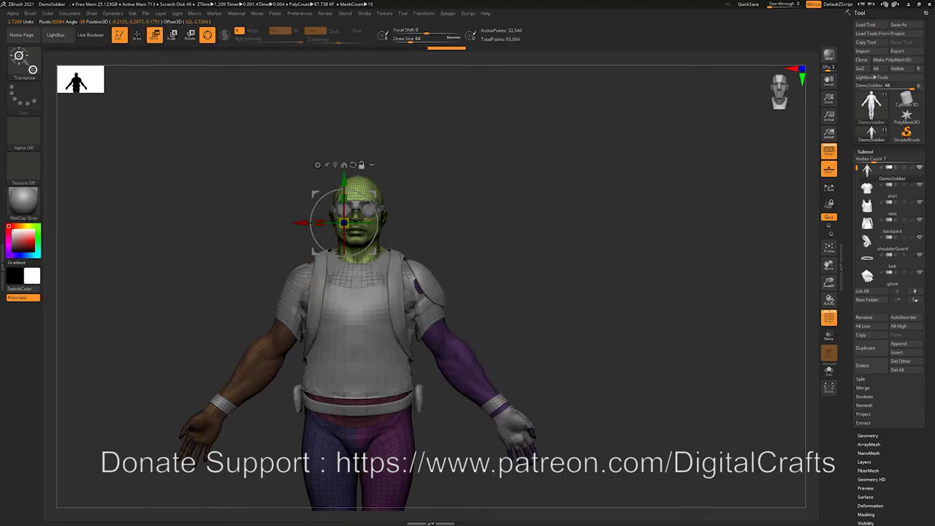
left_click_drag(516, 230, 479, 134, "alt")
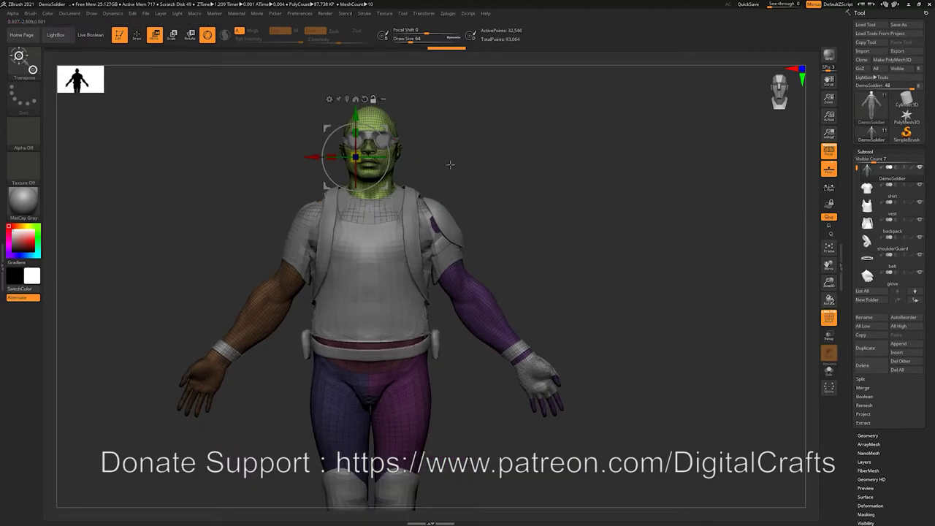
left_click_drag(524, 182, 503, 199, "alt")
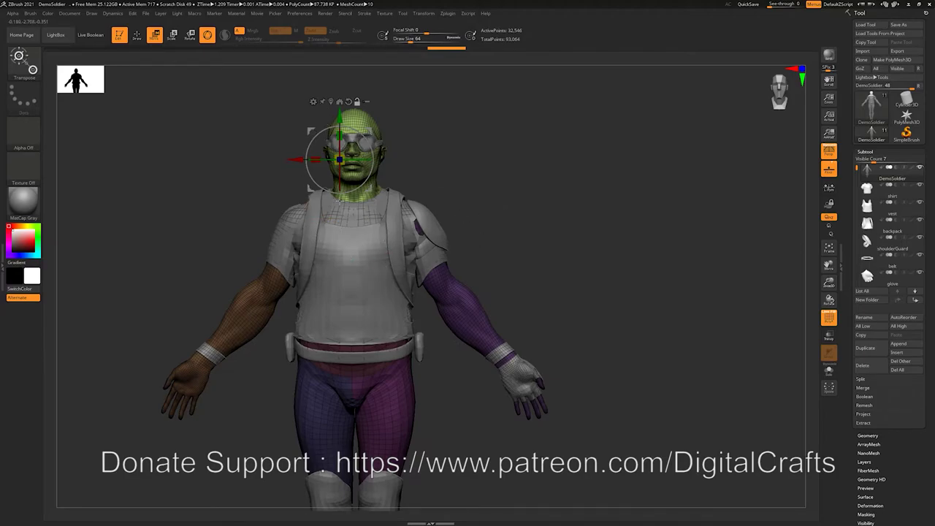
left_click_drag(516, 221, 487, 194, "alt")
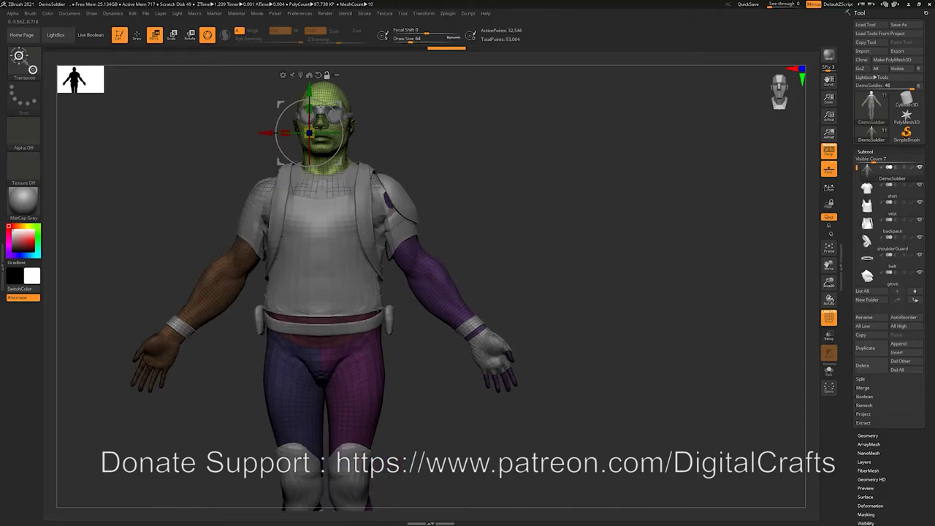
Step: Clear the mask from the whole body
left_click_drag(436, 142, 471, 211, "alt")
left_click_drag(482, 133, 537, 325, "ctrl")
left_click_drag(494, 247, 506, 218, "alt")
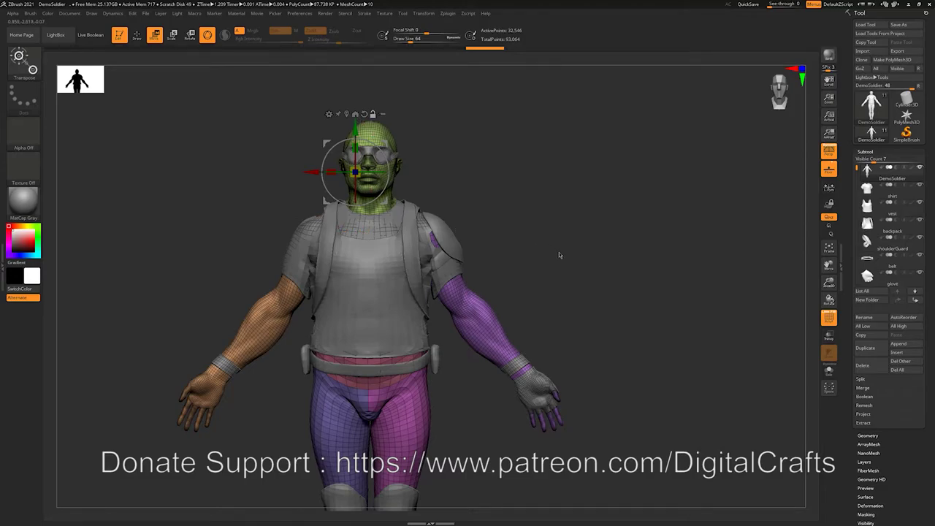
left_click_drag(556, 254, 524, 180, "alt")
Step: Move the body sideways along the X axis out of its clothing, and center the gizmo on it
left_click_drag(450, 411, 409, 327, "alt")
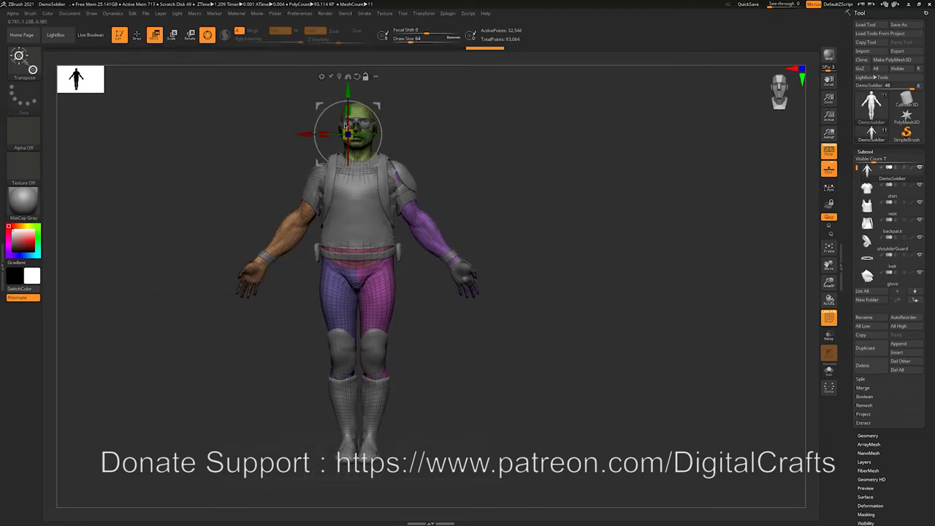
left_click_drag(310, 135, 400, 135, "alt")
key("ctrl+z")
left_click_drag(303, 136, 501, 135)
right_click_drag(540, 228, 500, 230, "alt")
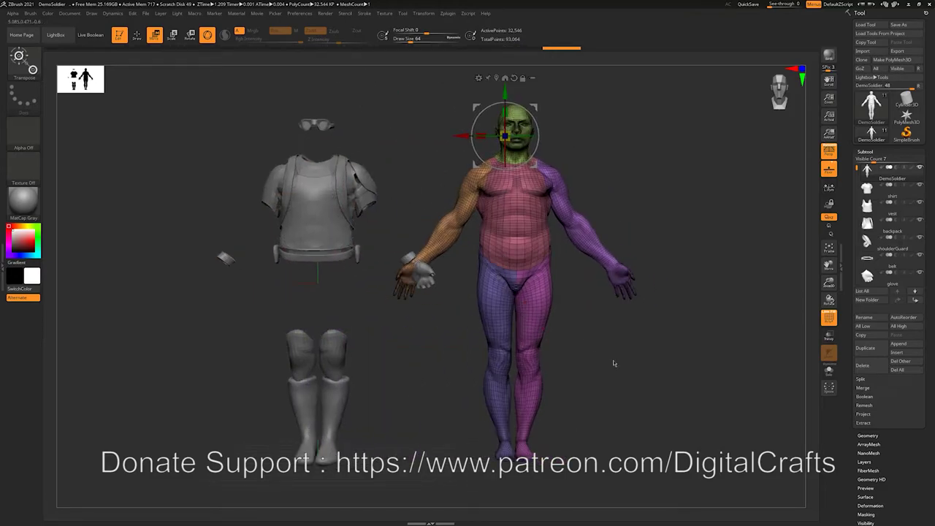
right_click_drag(590, 346, 514, 379, "alt")
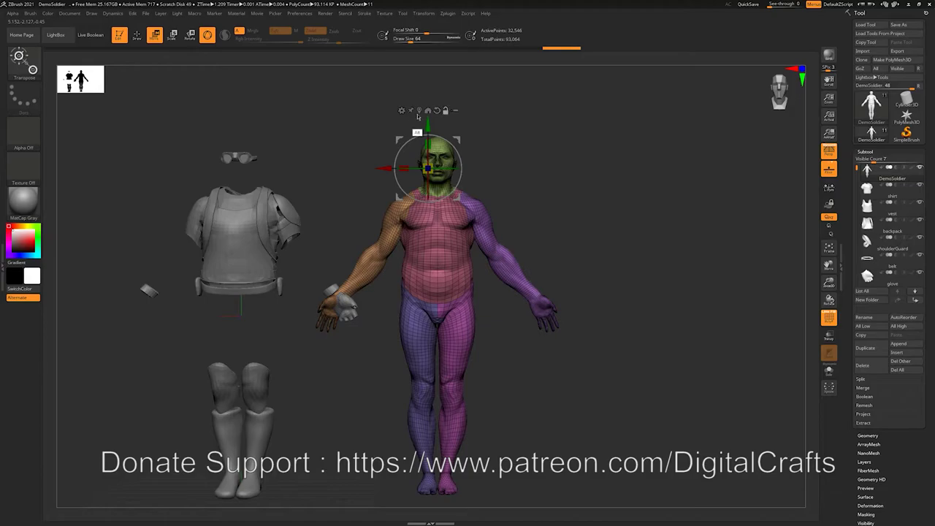
left_click(446, 111)
left_click(420, 111)
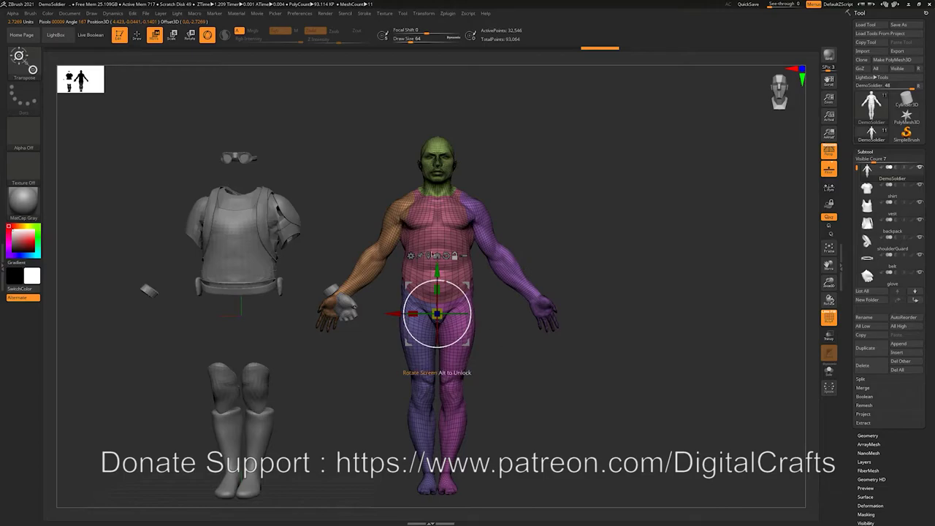
Step: Try sending only the gizmo to the world origin while the body stays offset, and undo it
left_click(437, 258)
left_click_drag(341, 202, 443, 198, "alt")
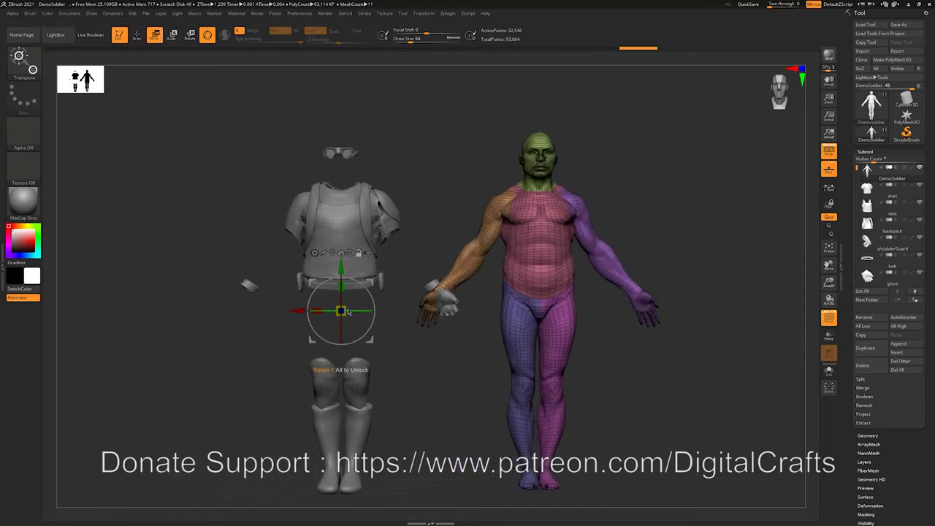
key("ctrl+z")
left_click_drag(463, 393, 399, 389, "alt")
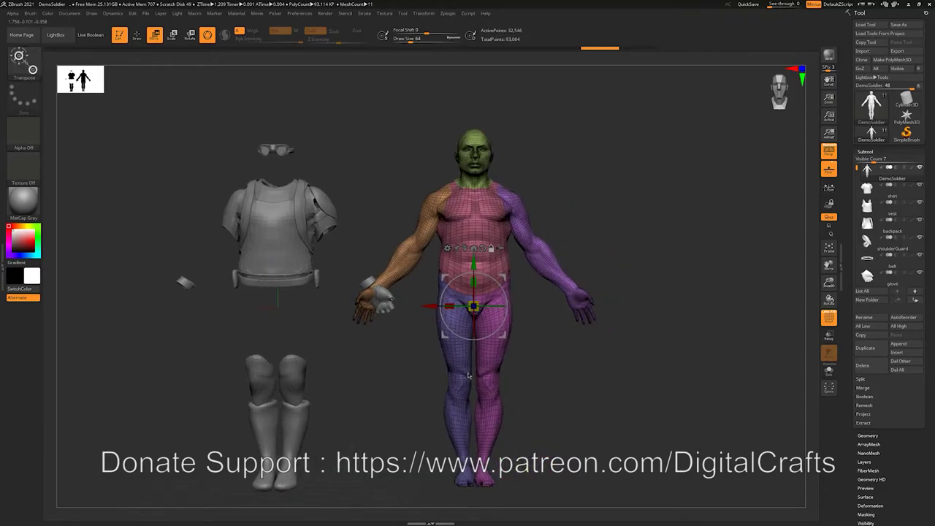
Step: Switch to Draw mode and set the brush's draw size to 158
key("q")
key("s")
left_click_drag(494, 223, 503, 223)
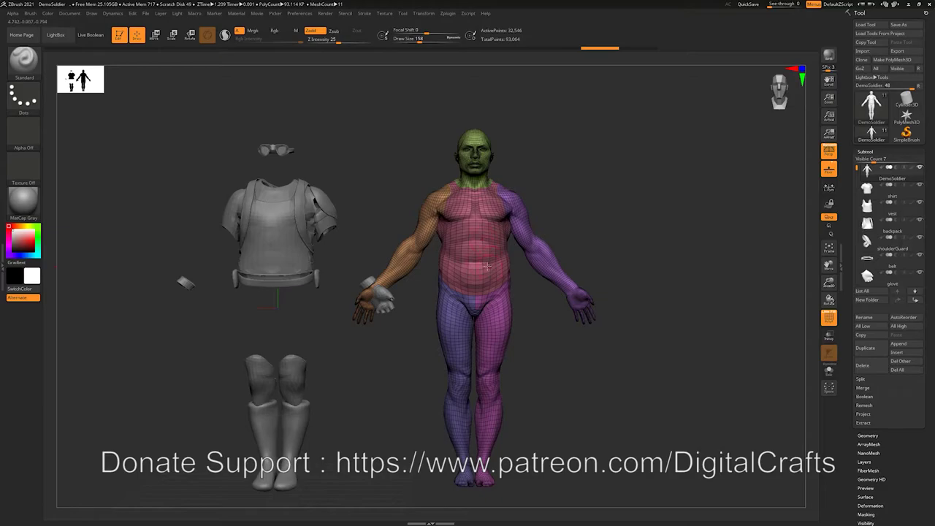
left_click_drag(572, 330, 612, 345, "alt")
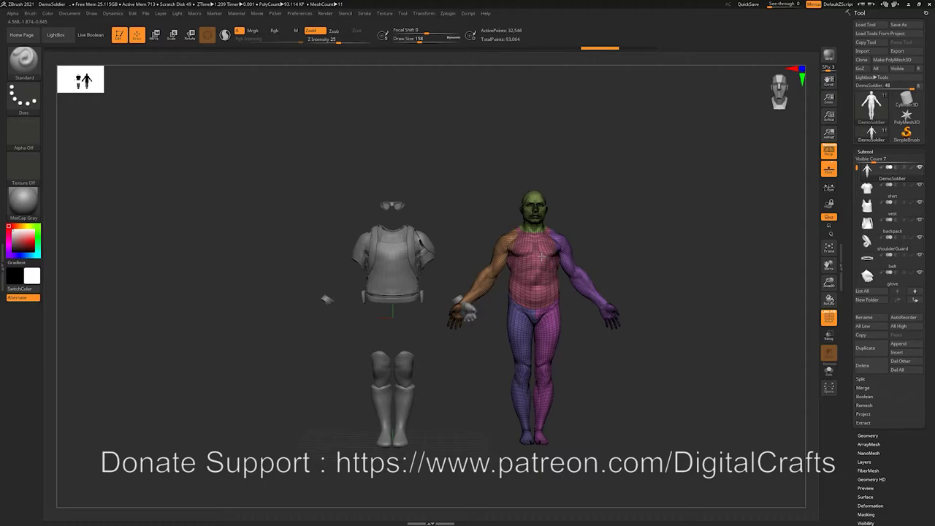
Step: Return to Move mode and send the body with its gizmo to the world origin, back inside the clothing
key("w")
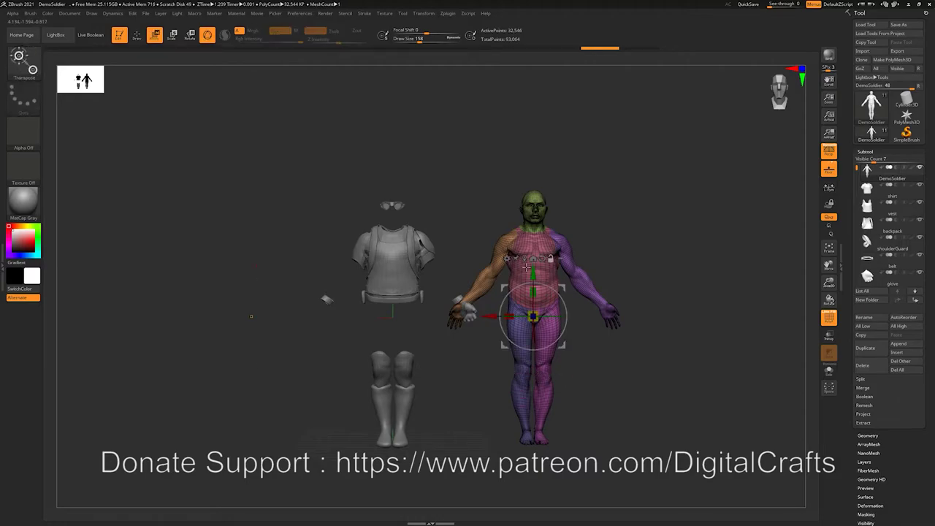
left_click(534, 261)
key("ctrl+z")
left_click(534, 260)
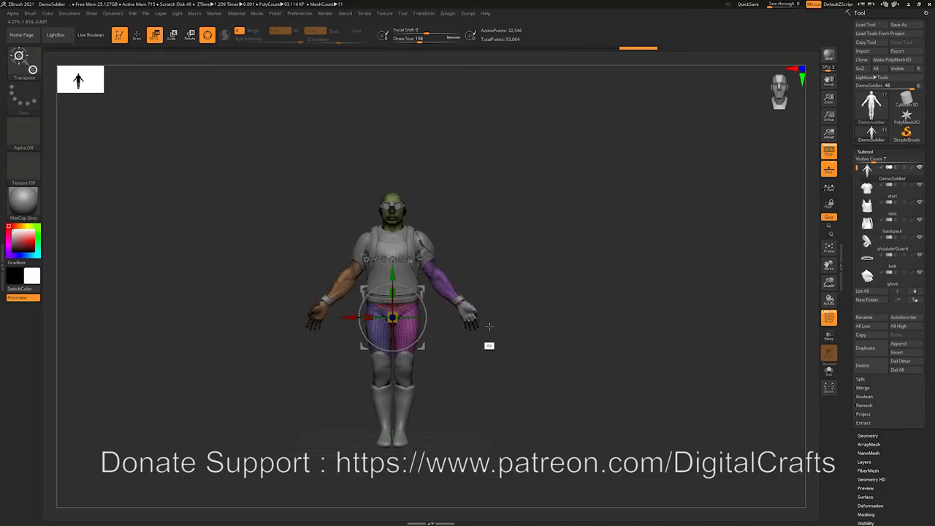
left_click_drag(489, 327, 491, 394, "alt")
key("q")
left_click_drag(493, 443, 494, 442, "ctrl")
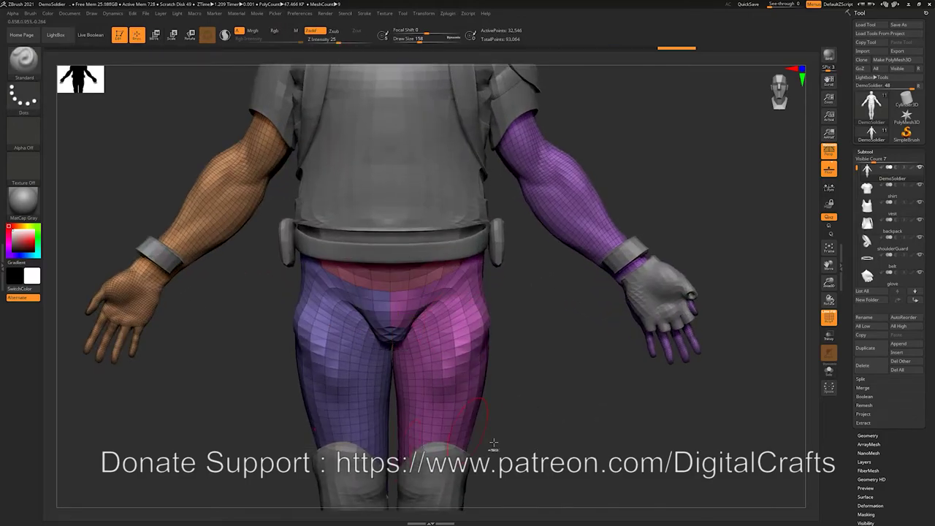
key("ctrl+z")
left_click_drag(539, 399, 507, 378, "alt")
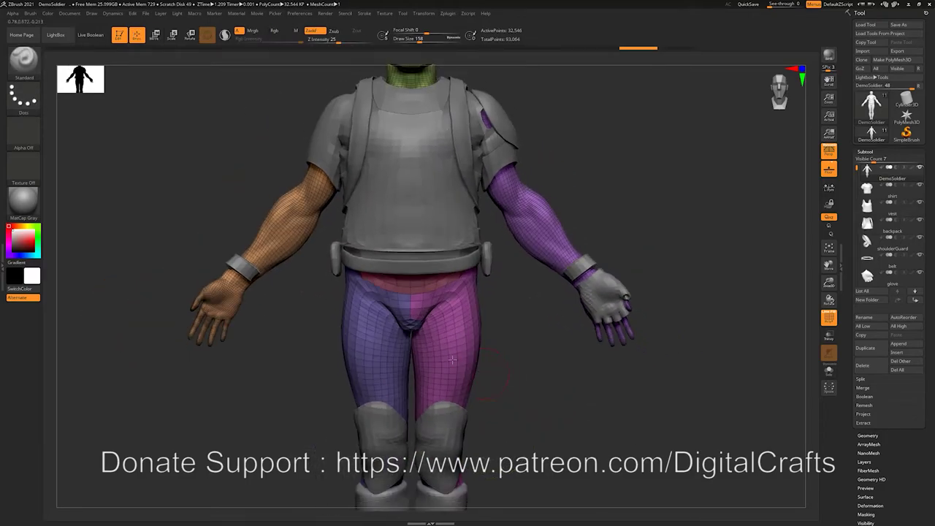
Step: Shift the body slightly along the X axis out of alignment with its clothing
key("w")
left_click_drag(367, 314, 389, 313)
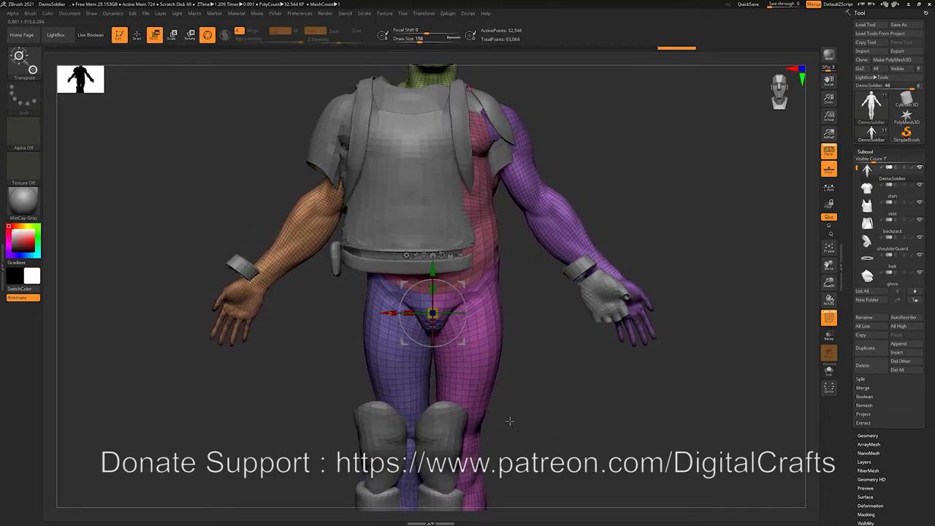
left_click_drag(547, 373, 504, 330, "alt")
Step: Realign the shifted body with its clothing using Mesh To Axis, and return to Draw mode
key("q")
left_click_drag(445, 346, 497, 312)
key("w")
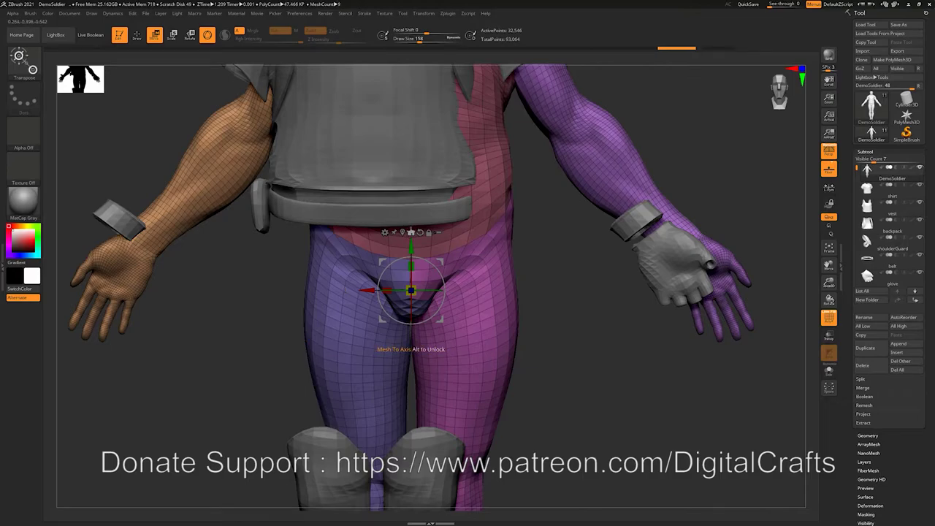
left_click(410, 232)
right_click_drag(520, 401, 454, 377, "ctrl")
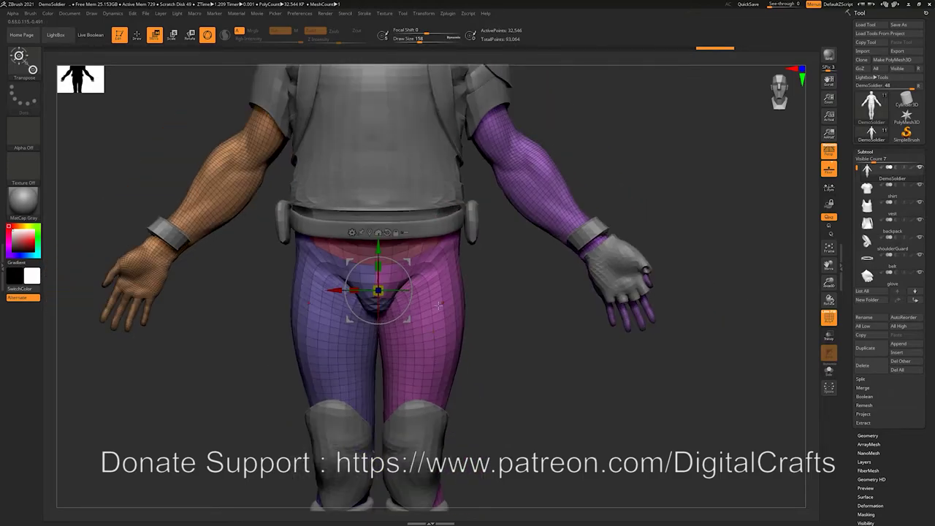
key("q")
scroll(488, 371, "down", 5)
mouse_move(549, 249)
right_mouse_down("ctrl")
mouse_move(557, 194)
mouse_move(587, 201)
mouse_move(560, 238)
right_mouse_up("ctrl")
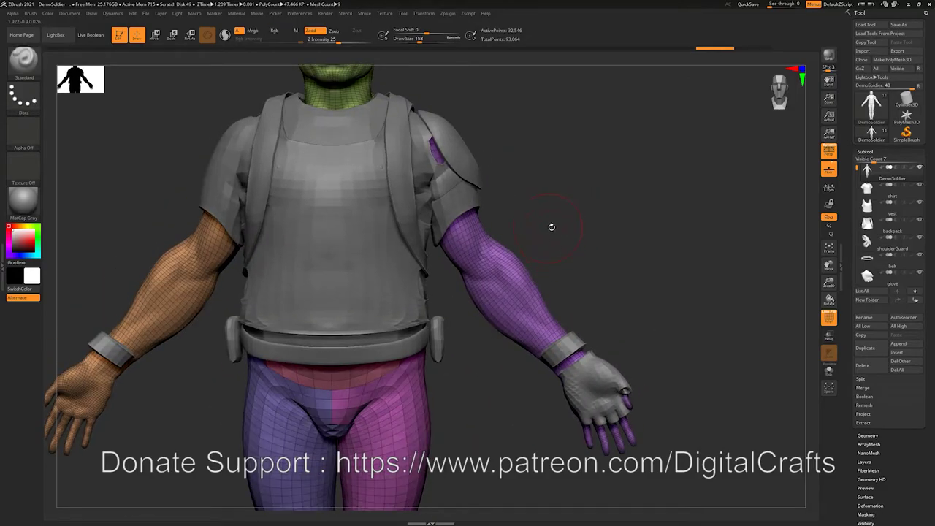
Step: Switch to Move mode and nudge the body slightly forward out of alignment with its clothing
right_click_drag(580, 228, 555, 204, "ctrl")
right_click_drag(503, 383, 501, 323, "alt")
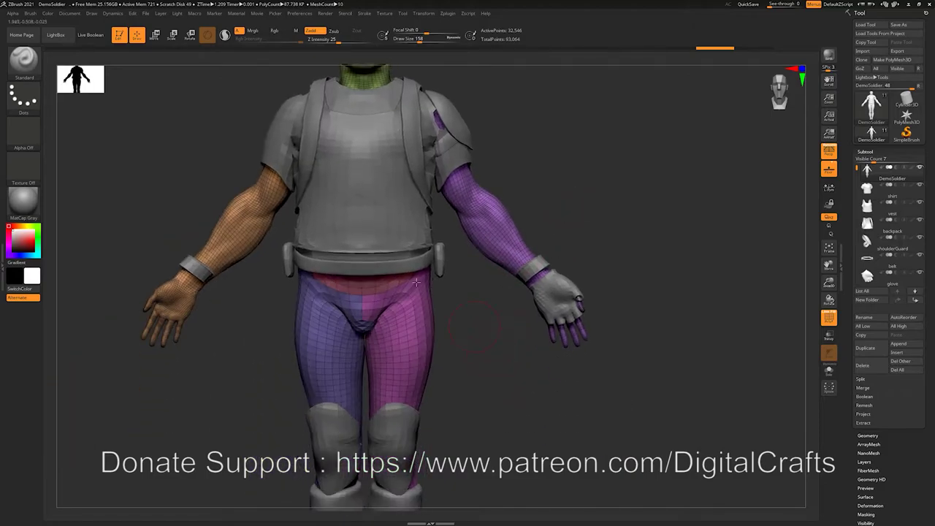
key("w")
left_click_drag(368, 268, 367, 263)
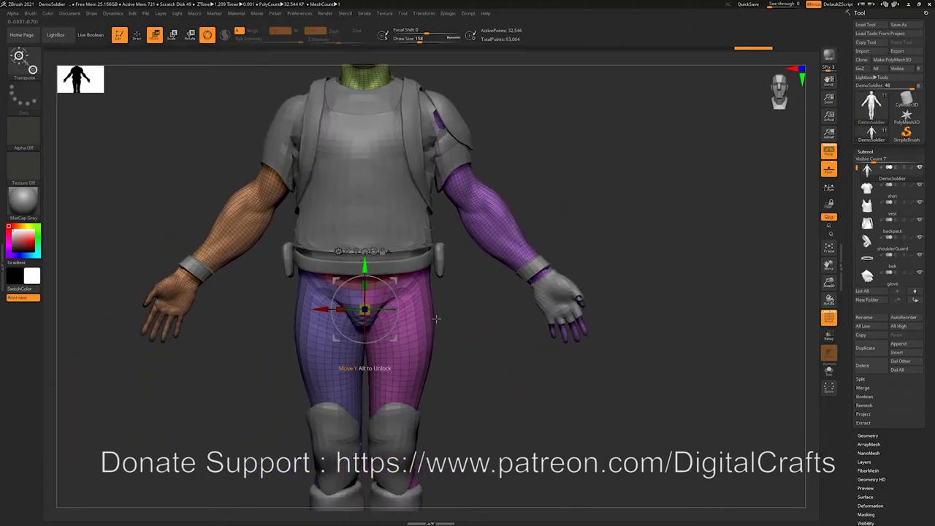
right_click_drag(467, 329, 380, 340, "shift")
left_click_drag(328, 307, 317, 308)
right_click_drag(486, 313, 468, 333, "shift")
key("q")
key("w")
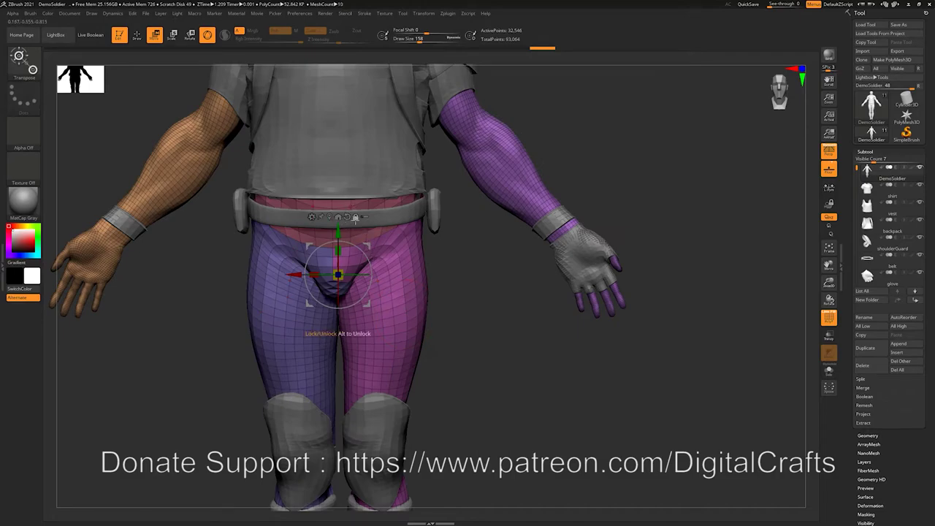
Step: Reposition and rotate the unlocked gizmo independently of the body, try scaling the body from it, and undo the scaling
left_click_drag(336, 263, 359, 153, "alt")
left_click_drag(466, 252, 460, 352, "alt")
left_click_drag(387, 219, 429, 306, "alt")
left_click_drag(421, 264, 504, 276)
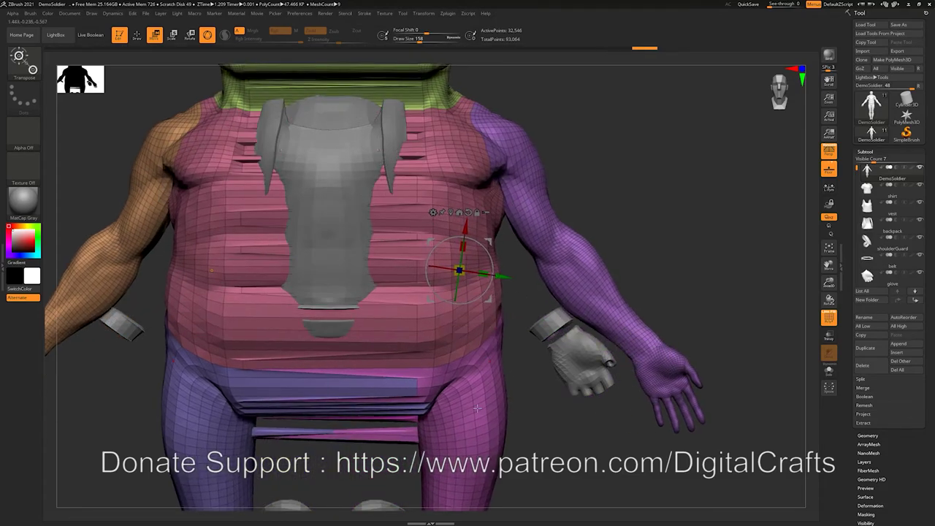
key("ctrl+z")
Step: Move the gizmo off the body to beside the hip and tilt it without affecting the mesh
left_click_drag(501, 411, 417, 197, "alt")
left_click_drag(528, 383, 424, 238, "alt")
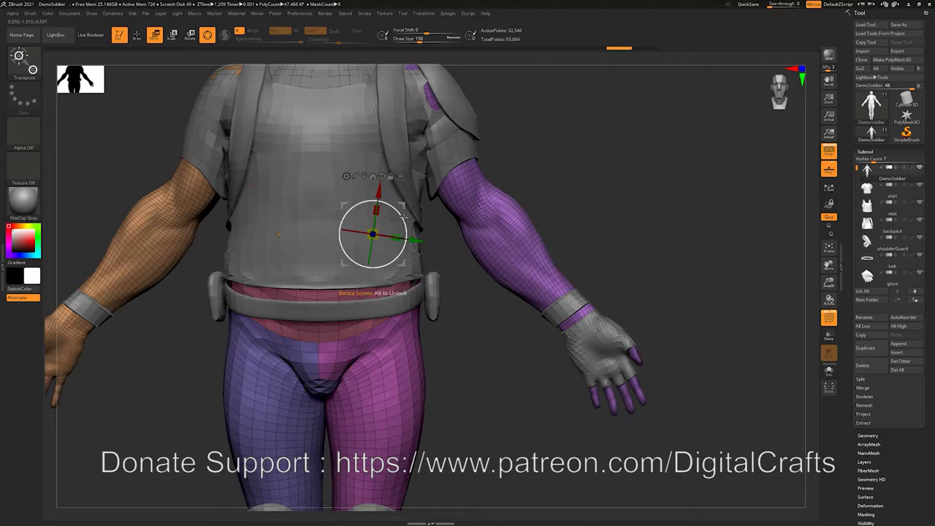
left_click_drag(403, 207, 368, 205, "alt")
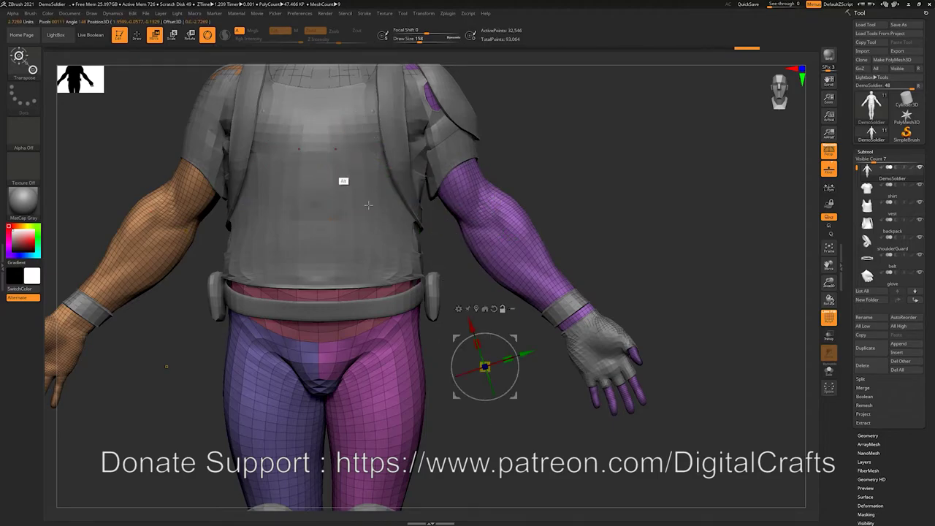
Step: Reset the gizmo's orientation and return it to the center of the unmasked body mesh
left_click(494, 309, "alt")
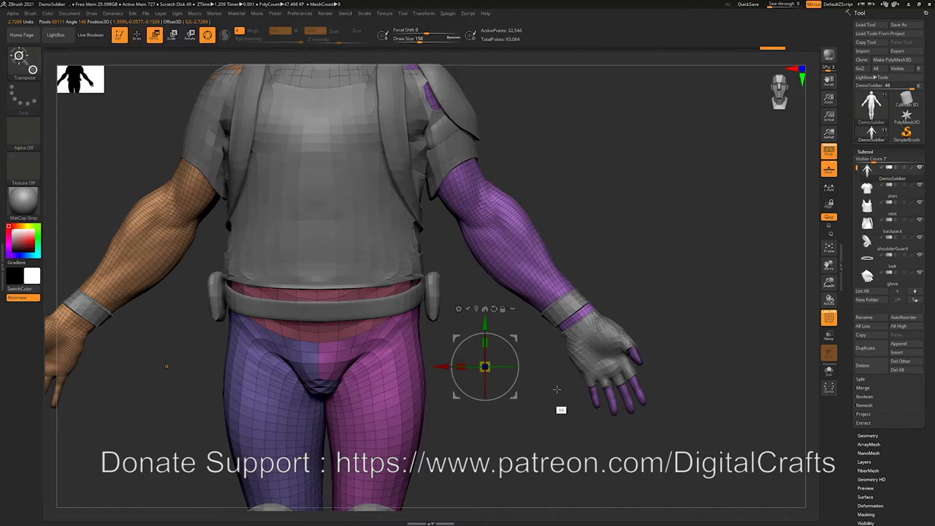
left_click_drag(560, 387, 505, 353, "alt")
left_click(477, 309, "alt")
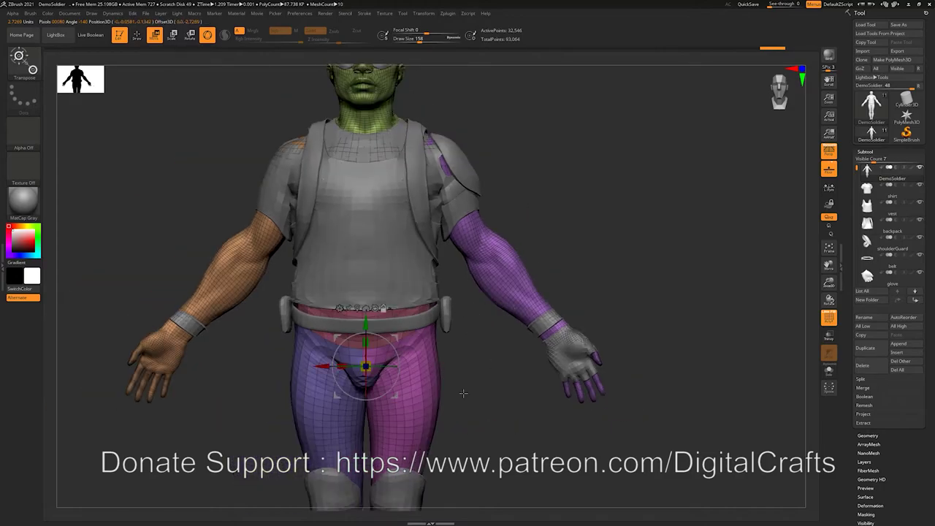
left_click_drag(464, 394, 483, 352, "alt")
left_click_drag(407, 303, 397, 337)
key("ctrl+z")
left_click_drag(501, 378, 483, 422, "alt")
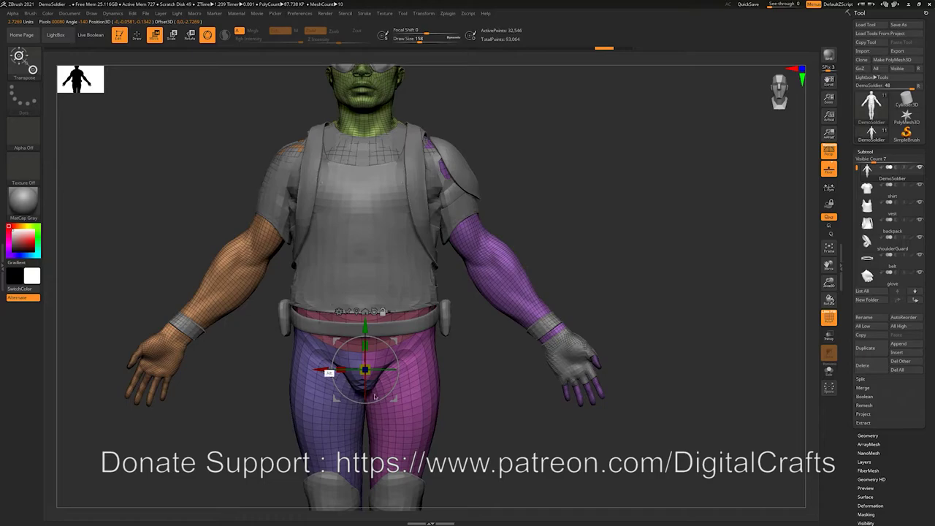
left_click_drag(506, 409, 474, 390, "alt")
left_click_drag(467, 432, 460, 409, "alt")
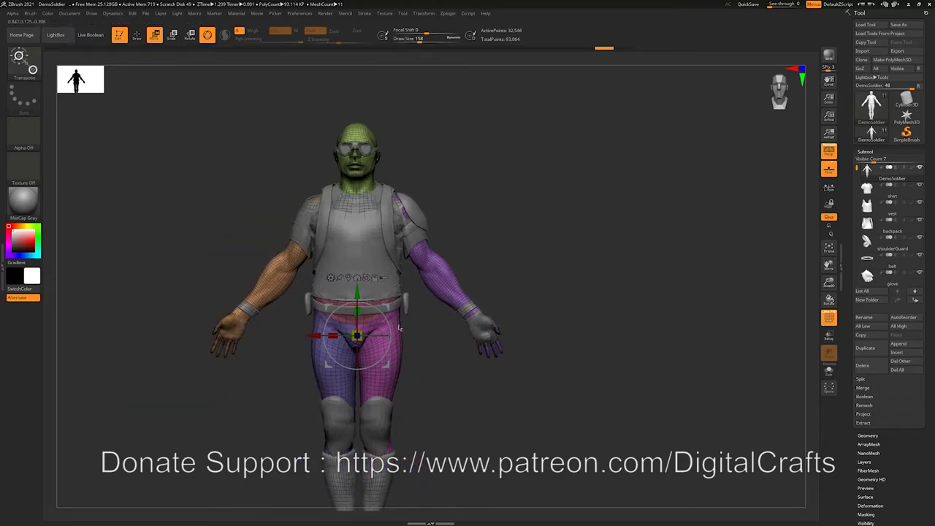
left_click_drag(459, 382, 471, 396, "alt")
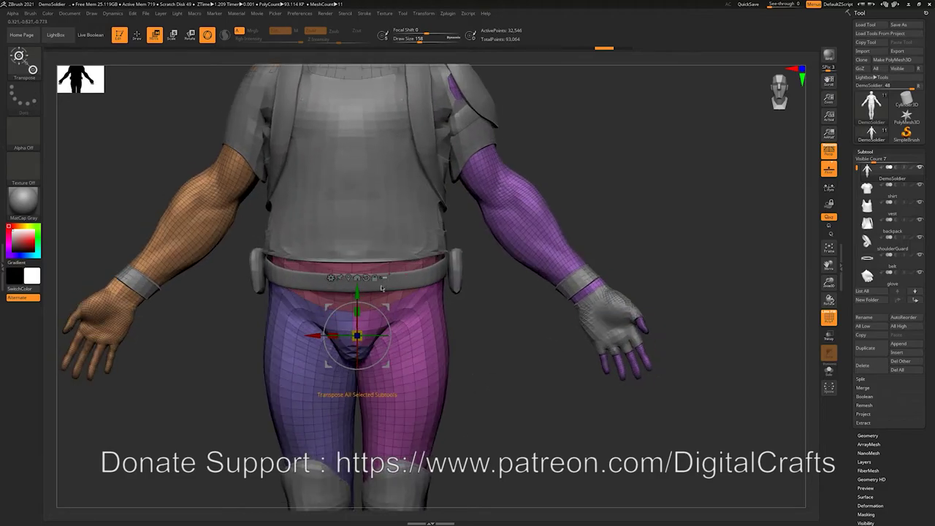
Step: Move the body alone along the X axis until it stands completely beside its clothing
left_click_drag(518, 370, 433, 387, "alt")
left_click_drag(553, 367, 528, 341, "shift")
left_click_drag(301, 355, 460, 473)
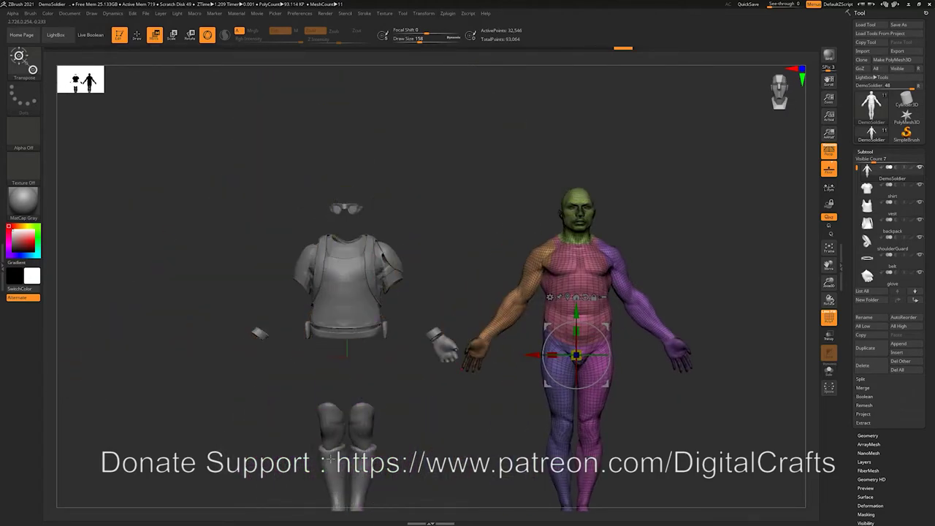
Step: Select the vest and move it along X toward the body, then undo both the vest and body moves
left_click(353, 320, "alt")
left_click_drag(304, 355, 517, 357)
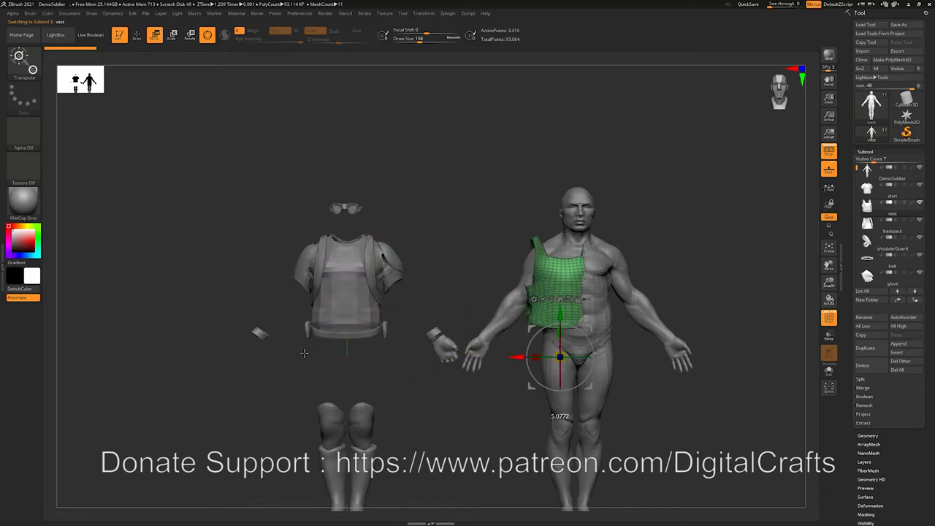
key("ctrl+z")
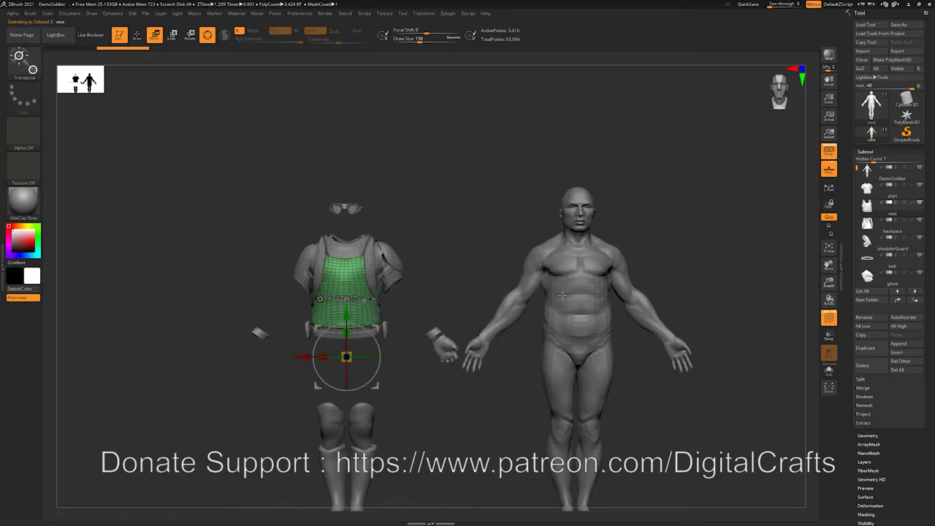
left_click(569, 292, "alt")
key("ctrl+z")
Step: Turn on Transpose All Selected Subtools, try shifting the whole soldier along the X axis, and undo the shift
left_click_drag(513, 319, 562, 264, "alt")
left_click_drag(567, 225, 542, 247, "alt")
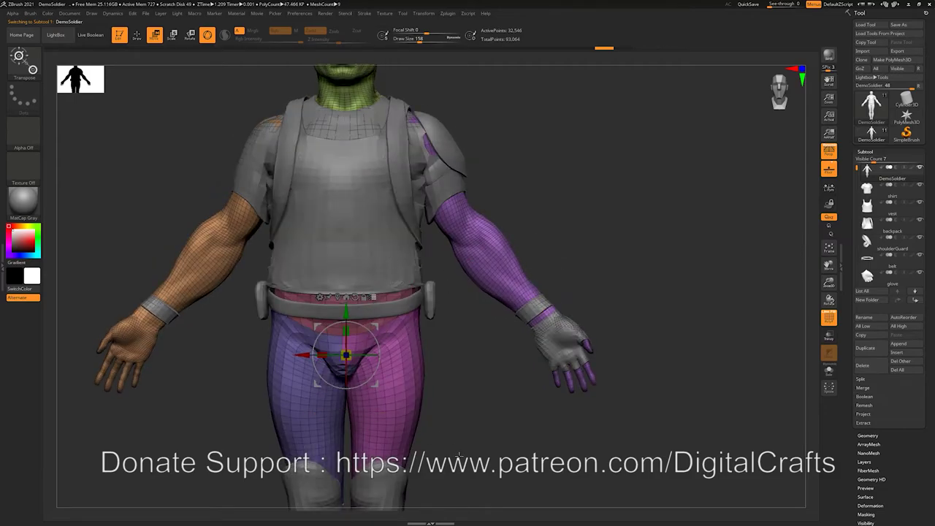
left_click_drag(462, 445, 459, 384, "alt")
left_click_drag(310, 308, 341, 308)
key("ctrl+z")
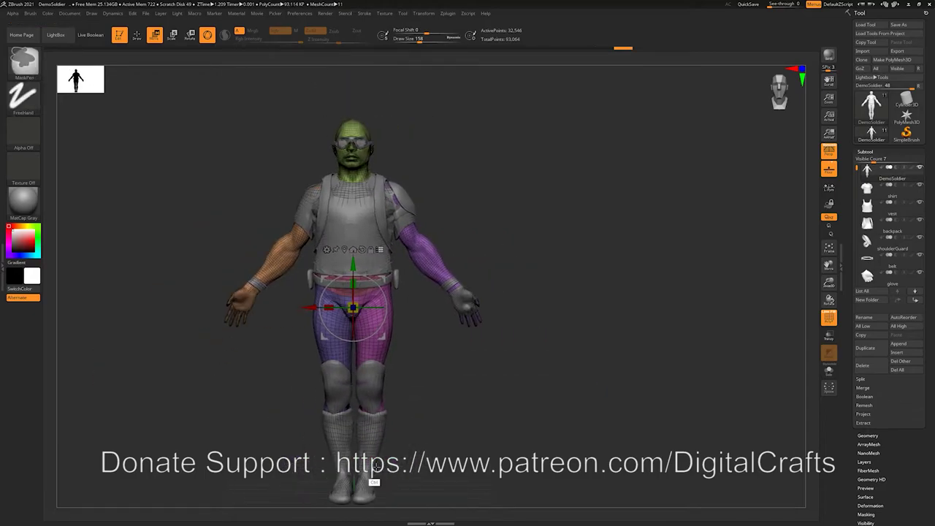
Step: Clear the transpose selection of all subtools, try moving the deselected model along X, and undo the attempt
left_click_drag(505, 146, 542, 198, "ctrl+shift")
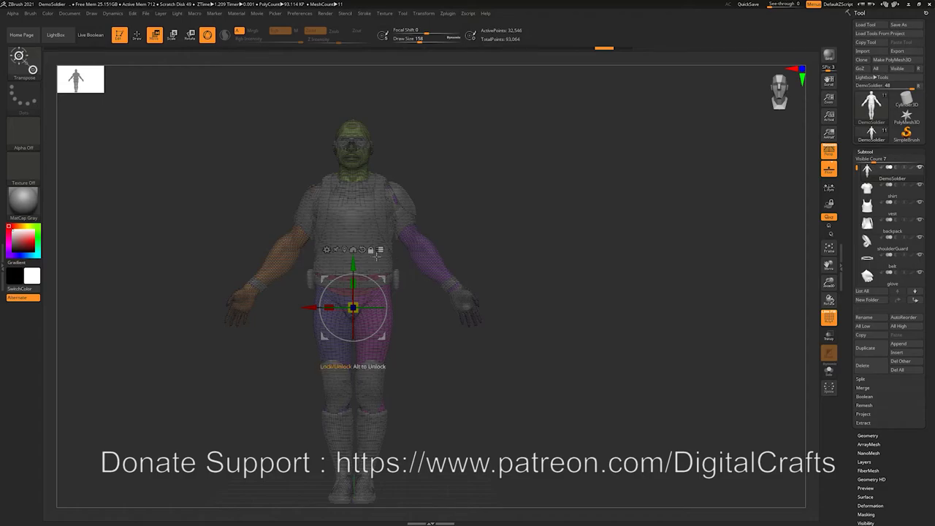
left_click_drag(495, 162, 517, 244, "alt")
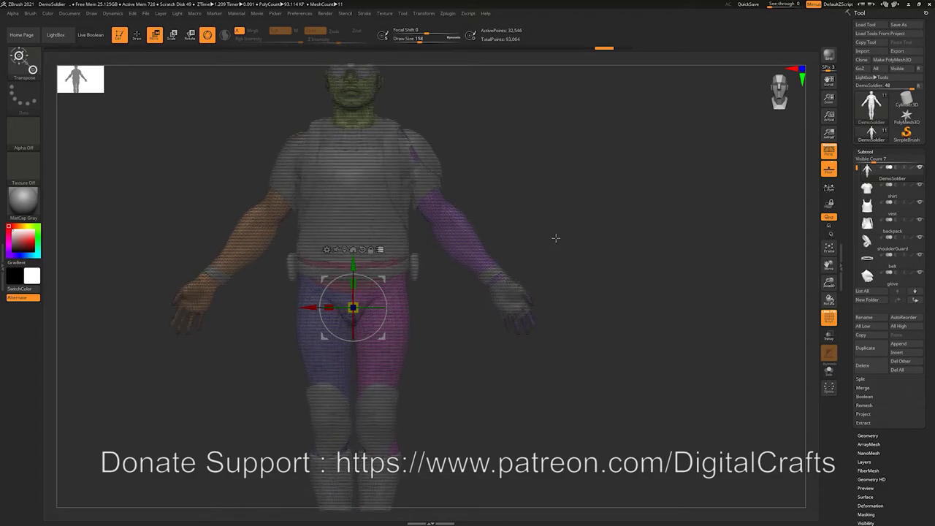
left_click_drag(559, 236, 541, 220, "alt")
left_click_drag(431, 245, 476, 216, "alt")
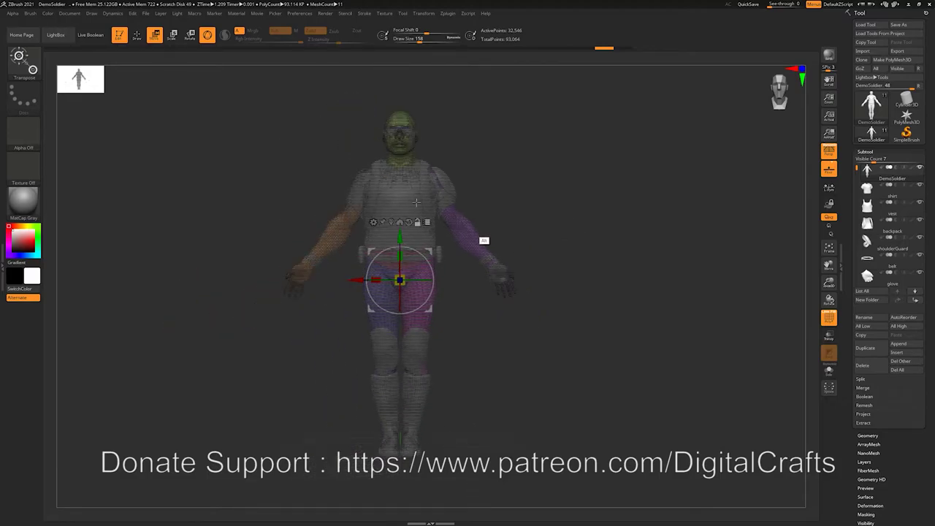
mouse_move(561, 219)
left_mouse_down("alt")
mouse_move(546, 211)
mouse_move(544, 225)
left_mouse_up("alt")
mouse_move(329, 291)
left_mouse_down()
mouse_move(409, 289)
mouse_move(288, 286)
left_mouse_up()
key("ctrl+z")
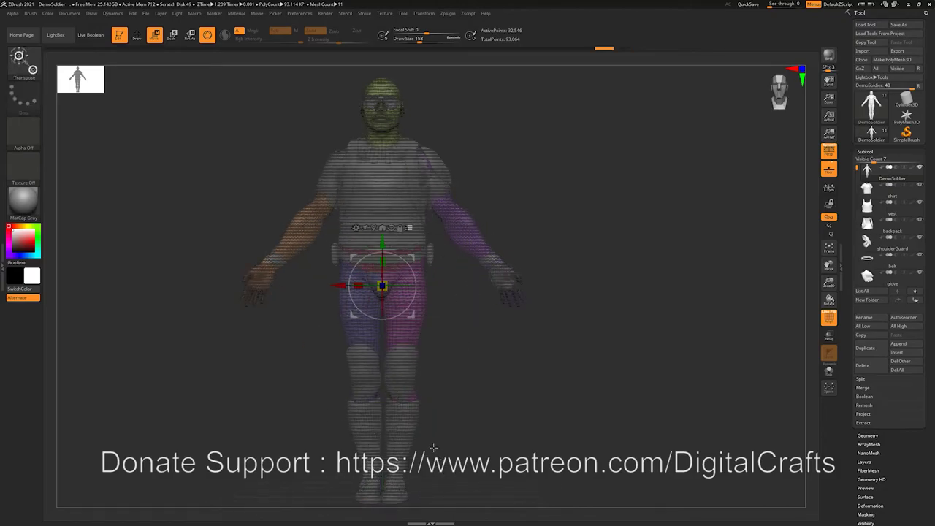
left_click_drag(529, 377, 534, 421, "alt")
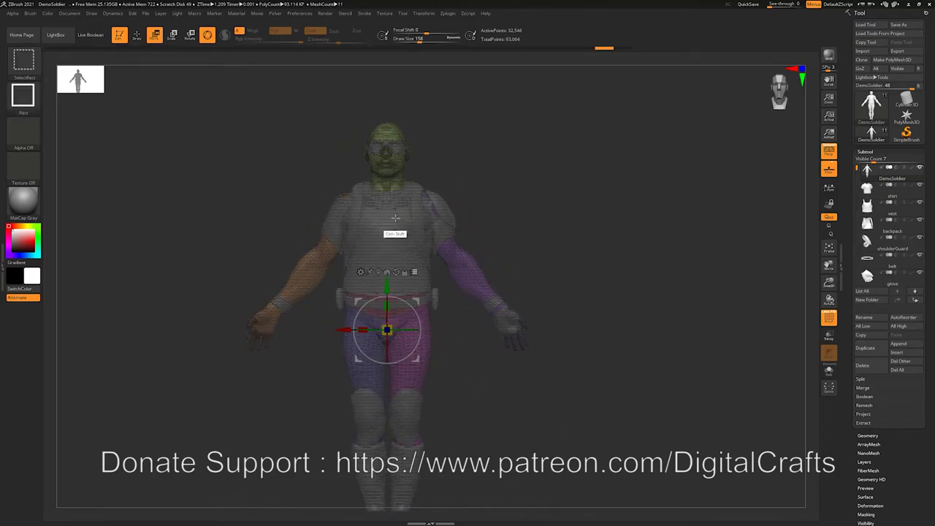
Step: Add the vest, shirt and shoulder guard to the transpose selection
left_click(397, 216, "ctrl+shift")
left_click(442, 211, "ctrl+shift")
left_click(444, 236, "ctrl+shift")
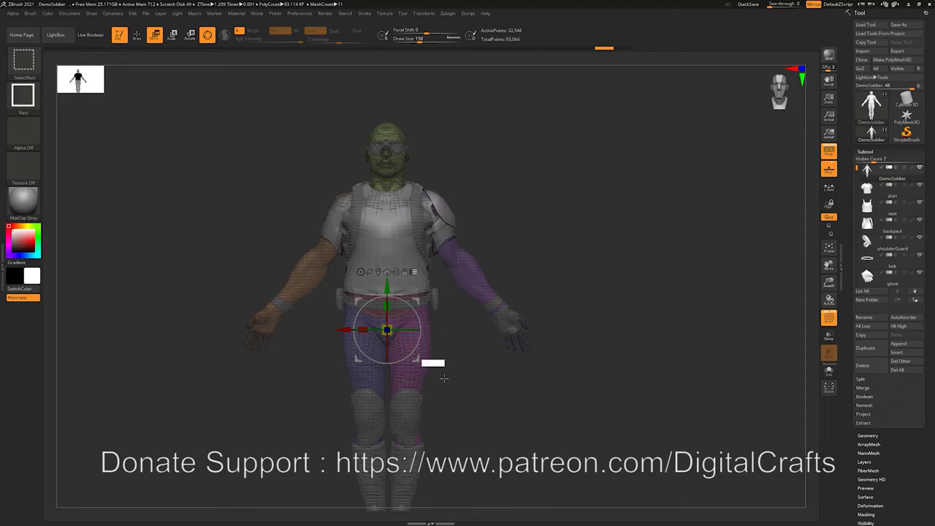
Step: Switch to Draw mode and back to Move mode, and include the body in the transpose selection
key("q")
left_click(371, 351, "ctrl")
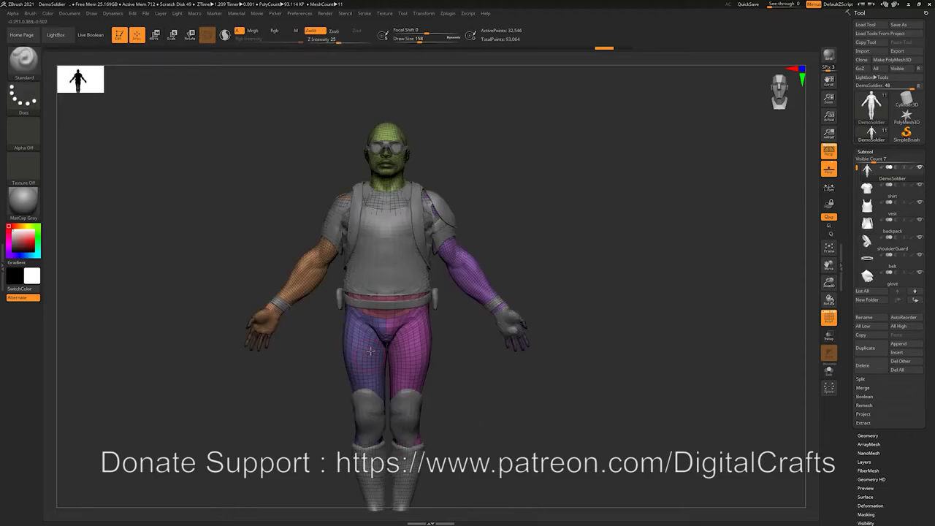
key("w")
left_click_drag(419, 328, 420, 329)
key("ctrl+z")
left_click(449, 272)
left_click(461, 272, "ctrl+shift")
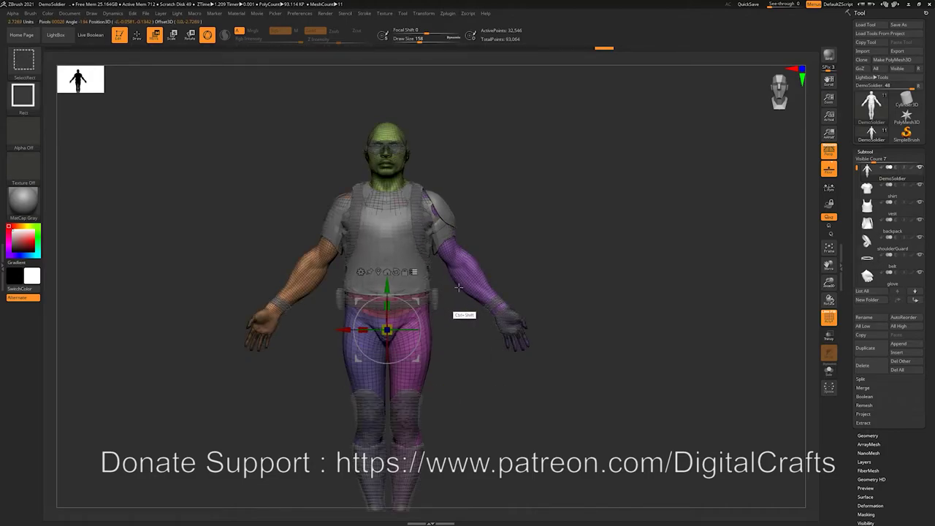
Step: Limit the transpose selection to the body, vest and shoulder guard, leaving the shirt out
left_click(453, 273, "ctrl+shift")
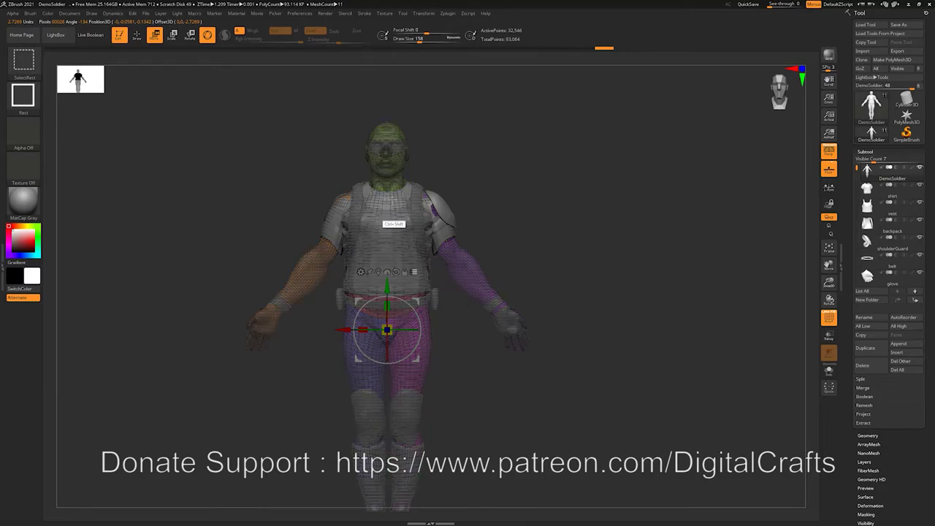
left_click(437, 222, "ctrl+shift")
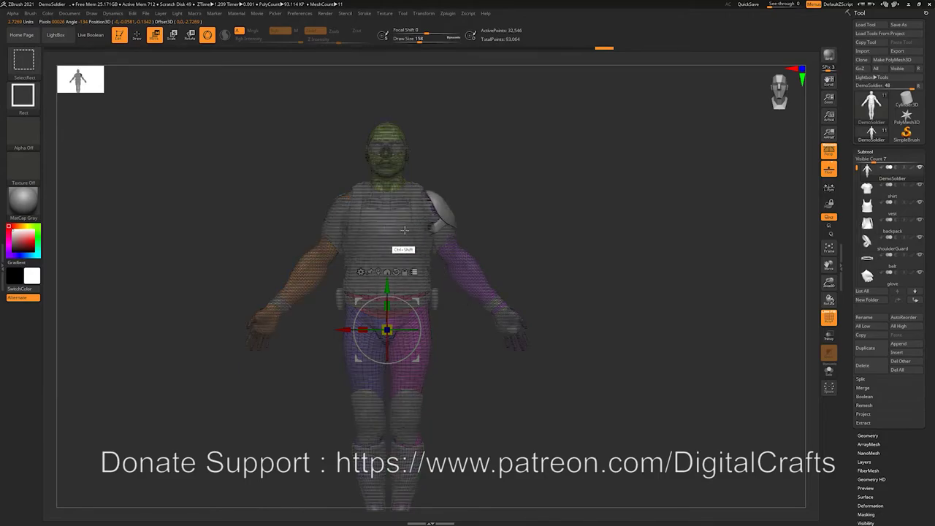
left_click(405, 232, "ctrl+shift")
left_click(394, 175, "ctrl+shift")
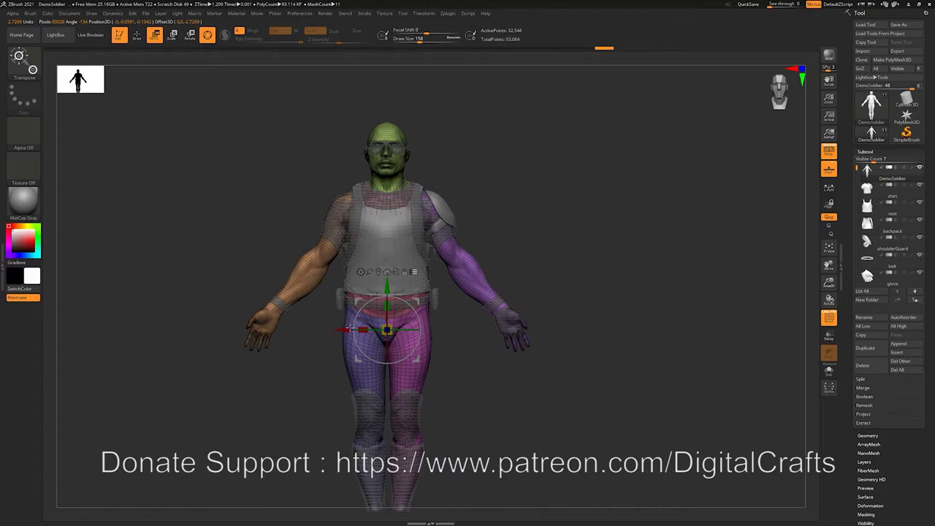
Step: Move the selected body, vest and shoulder guard together along the X axis, and turn off Transpose All Selected Subtools
left_click_drag(344, 329, 556, 330)
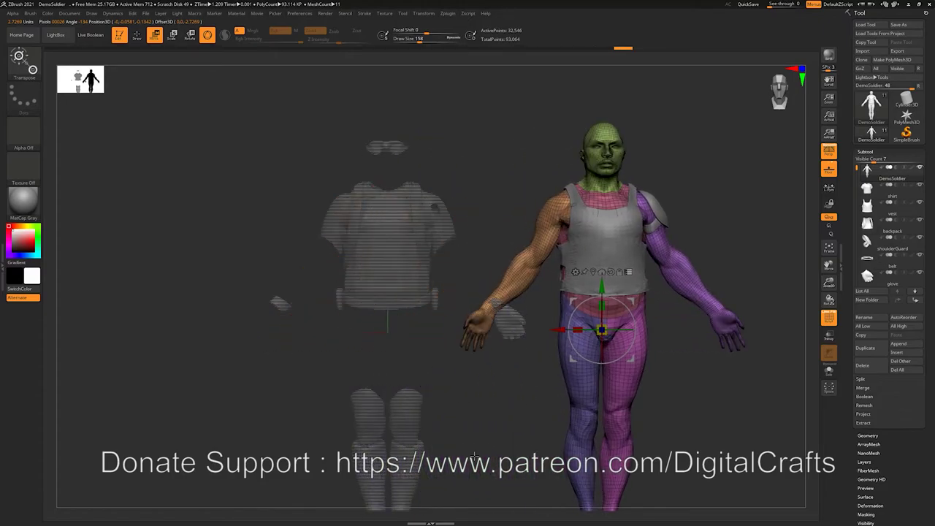
left_click_drag(465, 404, 387, 347, "alt")
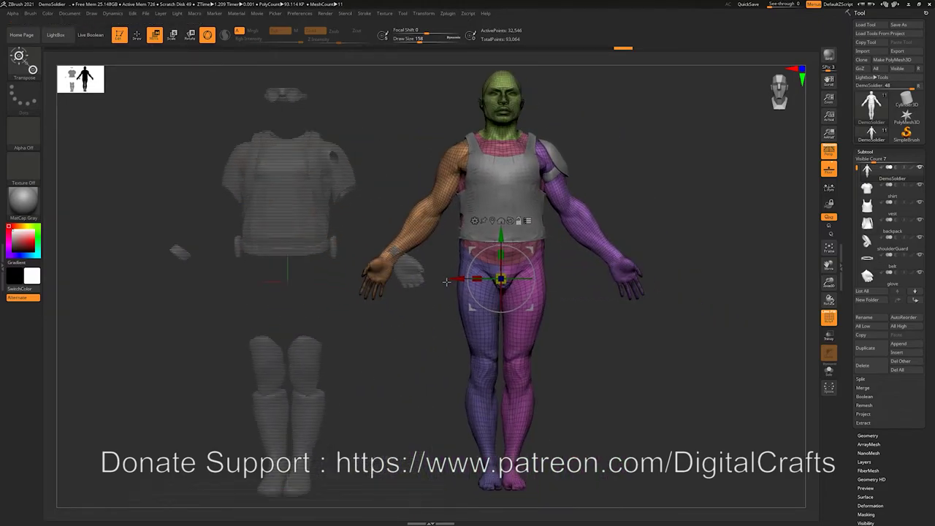
left_click(527, 221)
Step: Try moving only the body back toward the clothing, undo that and the joint move, and switch to Draw mode
left_click_drag(587, 335, 506, 331, "alt")
left_click_drag(388, 311, 348, 350)
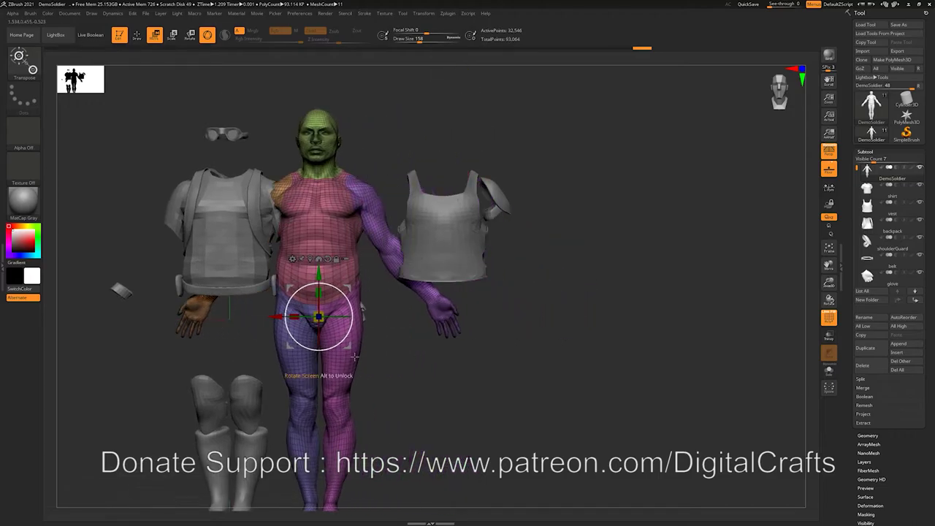
key("ctrl+z")
key("ctrl+z")
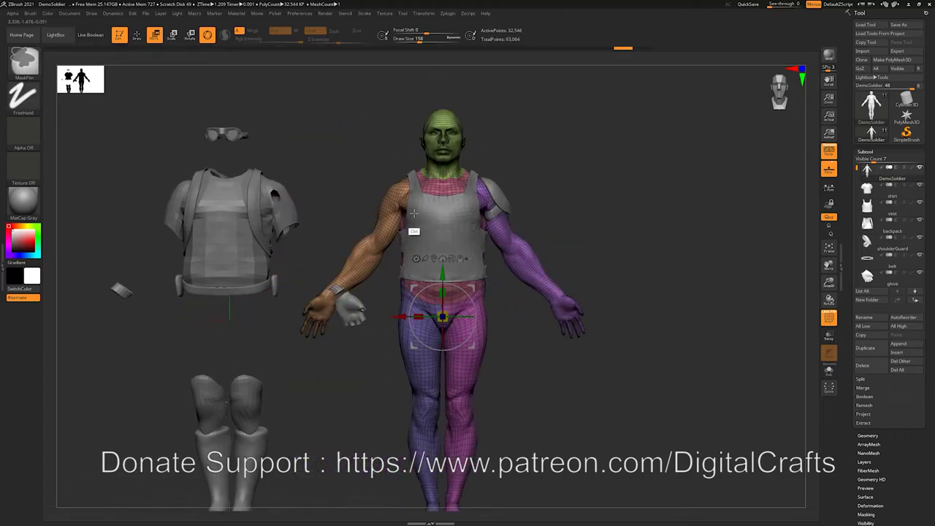
mouse_move(451, 253)
left_mouse_down("alt")
mouse_move(559, 277)
mouse_move(584, 242)
left_mouse_up("alt")
key("q")
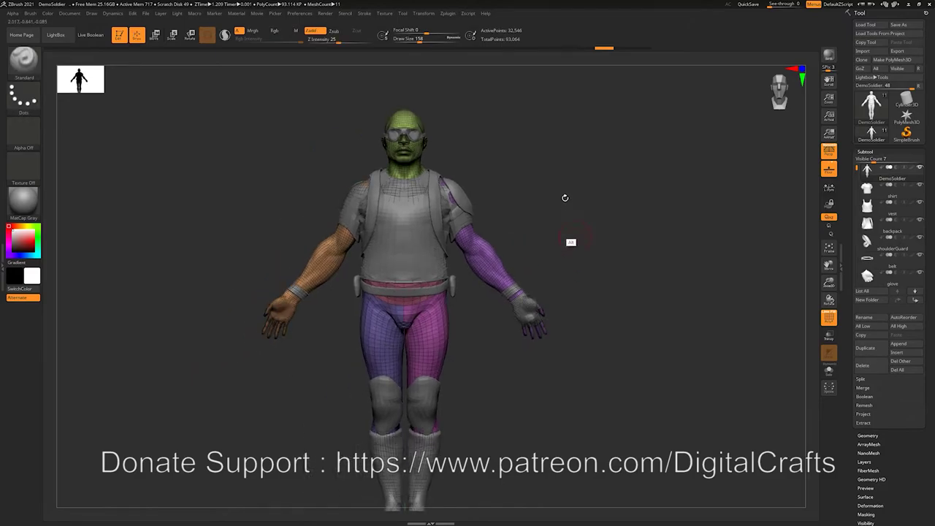
left_click_drag(565, 202, 570, 219, "alt")
left_click_drag(506, 250, 503, 283, "alt")
left_click_drag(585, 205, 537, 197)
left_click_drag(574, 290, 560, 283, "alt")
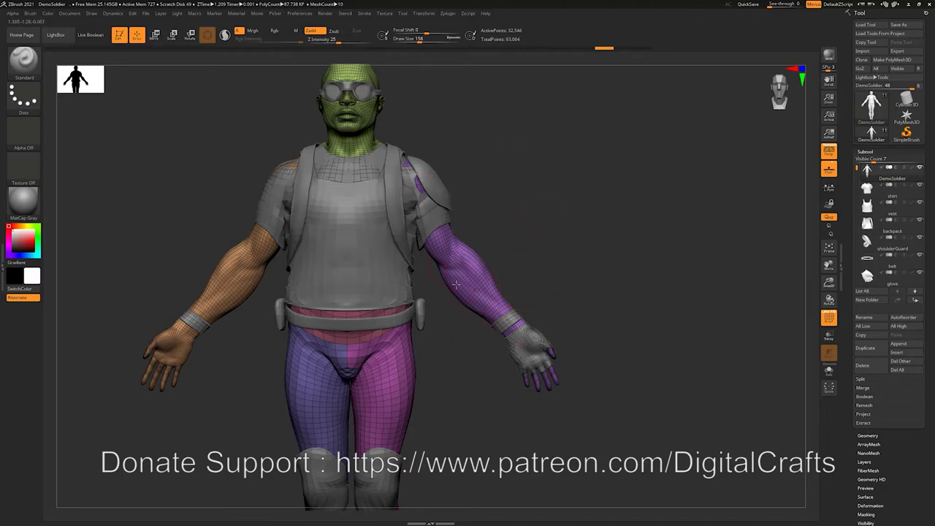
left_click_drag(530, 276, 559, 202)
Step: In Move mode with Transpose All Selected Subtools on, place the gizmo at the guarded shoulder and mask that upper arm
key("w")
left_click(376, 303)
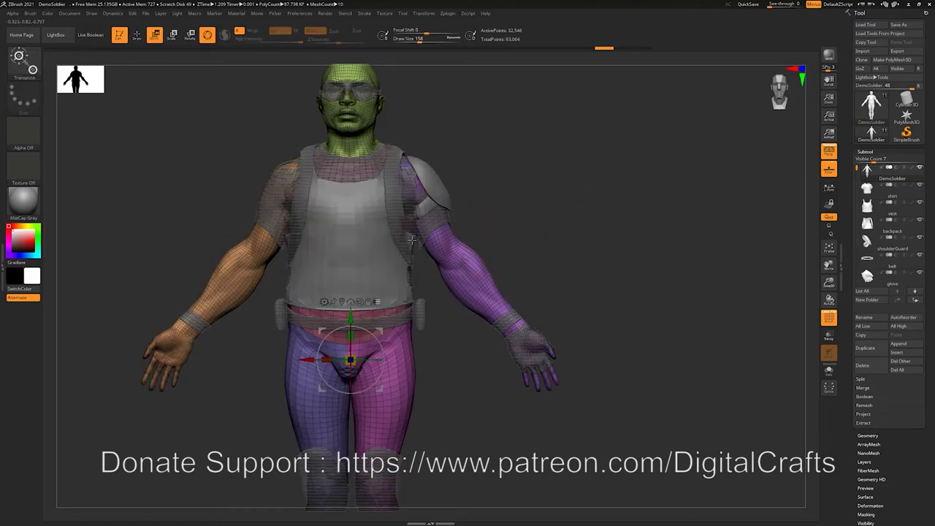
left_click_drag(321, 328, 398, 188, "alt")
left_click_drag(479, 96, 425, 339, "ctrl")
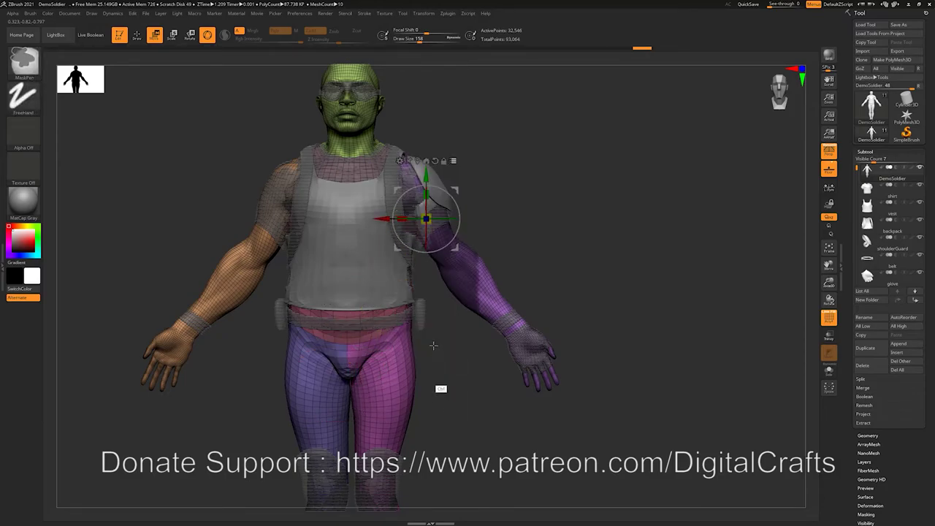
Step: Clear the mask from the arm, make the shoulderGuard the active subtool, and turn off the polyframe display
left_click_drag(469, 223, 480, 217, "ctrl")
mouse_move(493, 88)
left_mouse_down("ctrl")
mouse_move(394, 258)
mouse_move(400, 269)
left_mouse_up("ctrl")
left_click_drag(467, 329, 475, 325, "ctrl")
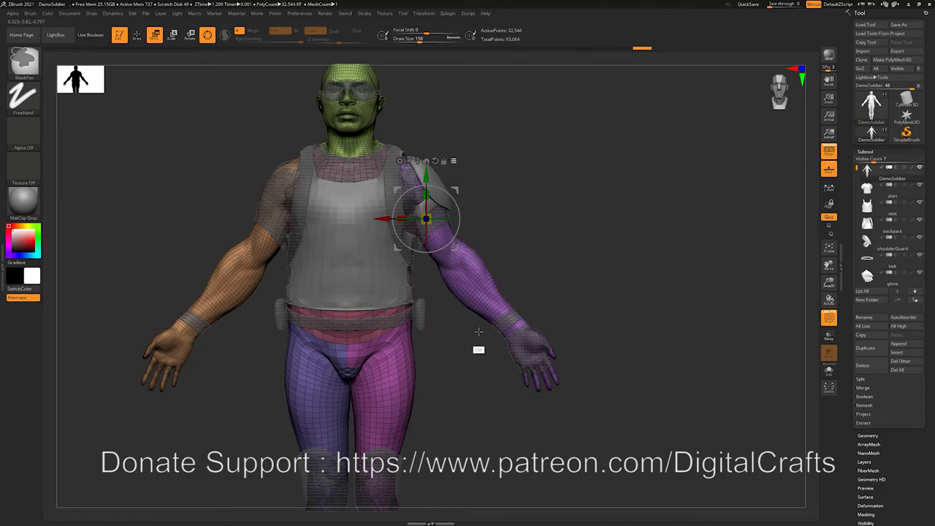
left_click(420, 170, "alt")
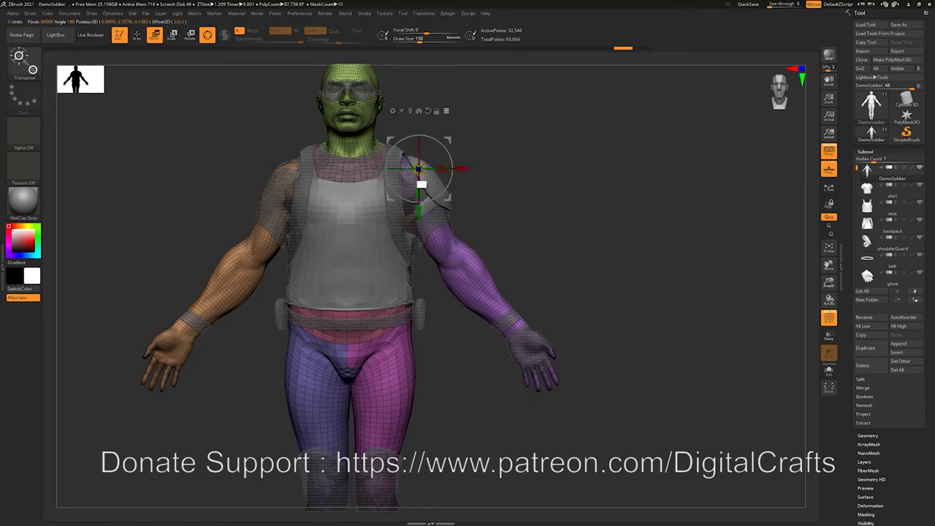
left_click(377, 307)
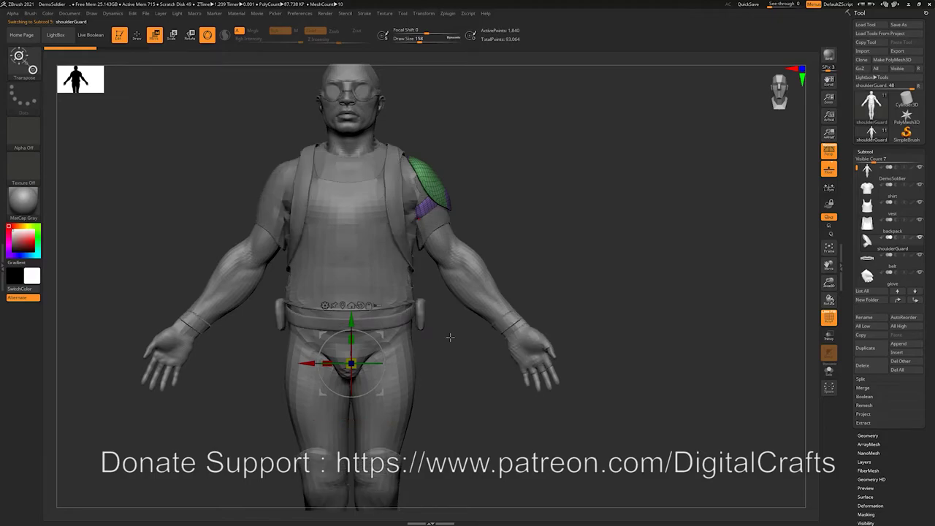
left_click_drag(585, 263, 560, 230, "alt")
left_click_drag(511, 259, 523, 186, "alt")
key("shift+f")
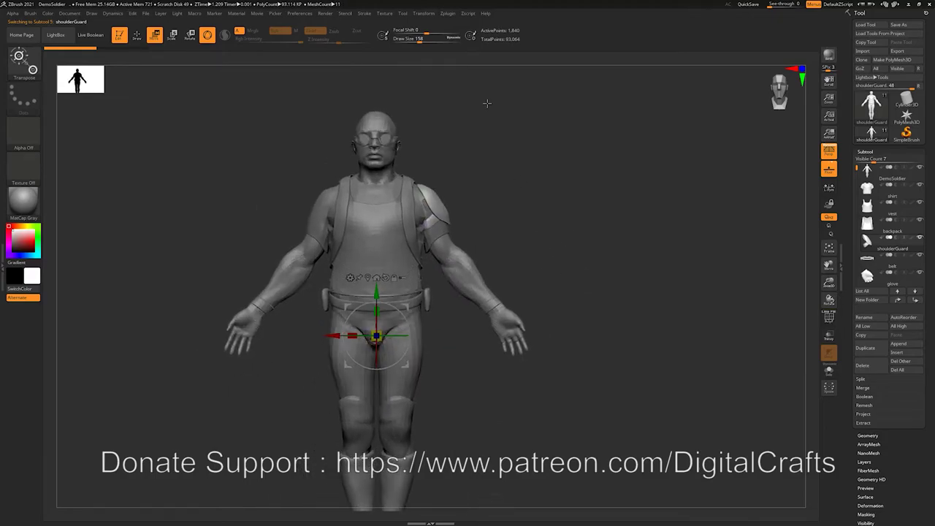
Step: Dock the Zplugin palette above the Tool palette with Transpose Master expanded, and close the tray holding the Brush palette
left_click(449, 14)
left_click(445, 16)
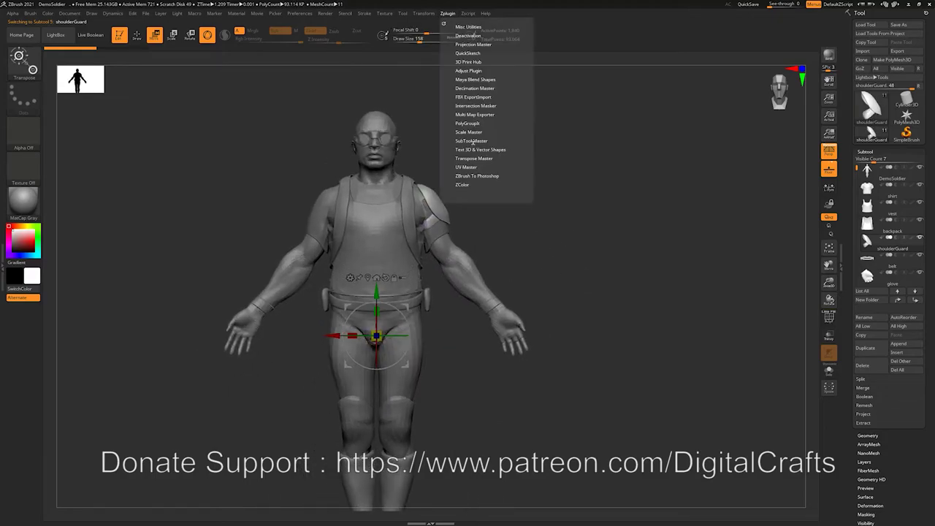
left_click(447, 14)
left_click(450, 14)
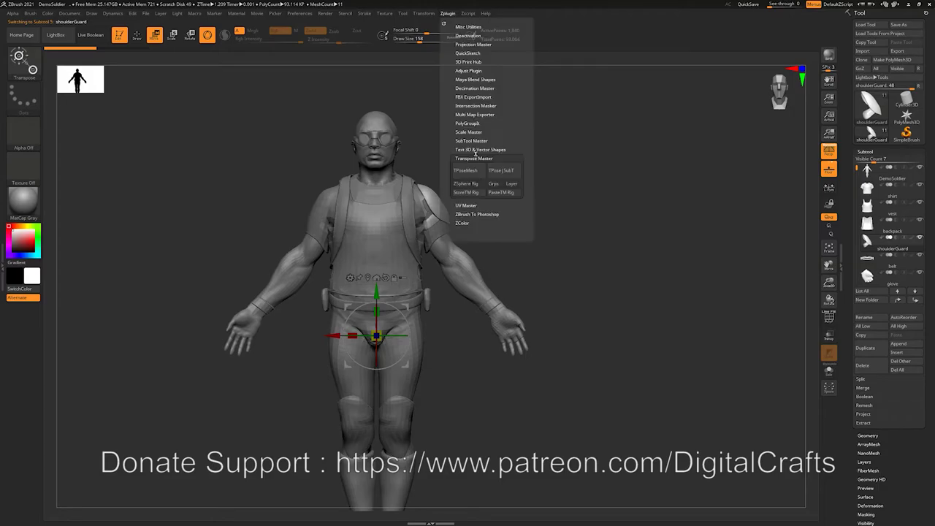
left_click(444, 23)
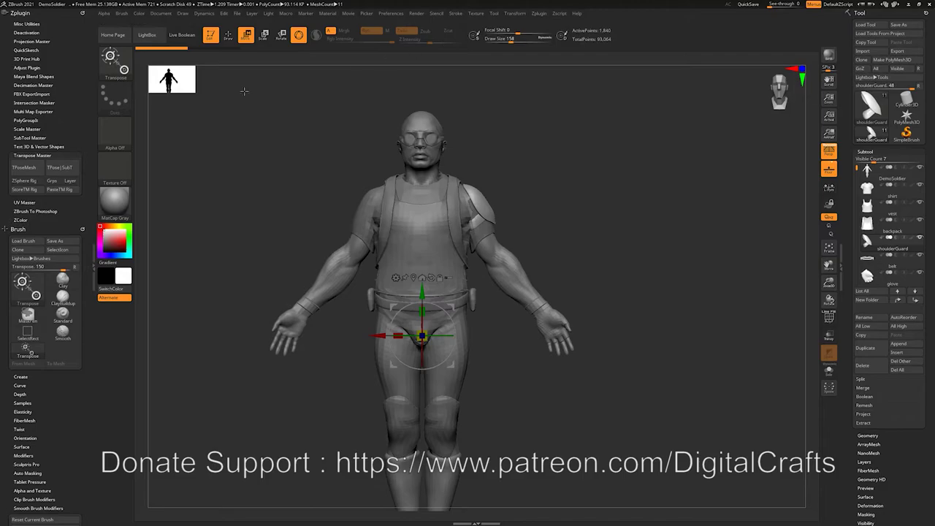
left_click_drag(83, 12, 882, 16)
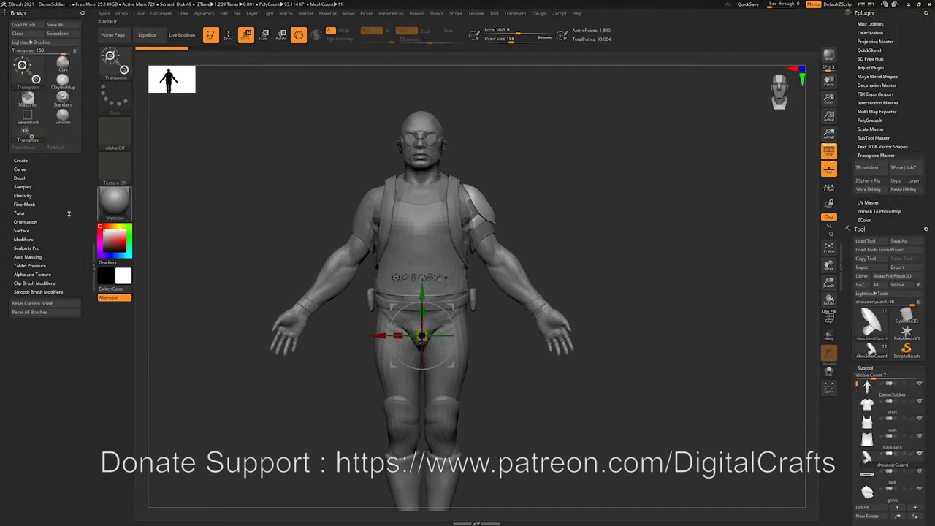
left_click(92, 260)
left_click_drag(252, 137, 195, 163, "alt")
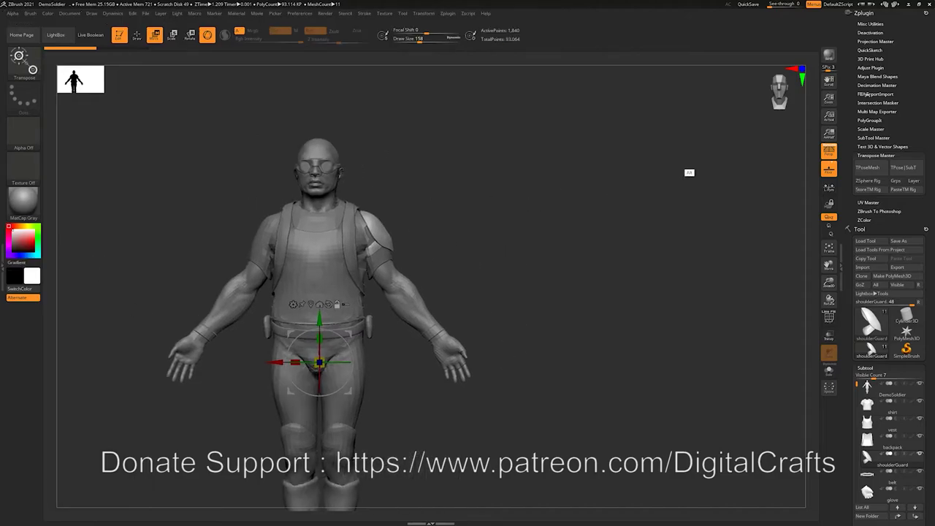
Step: Create a combined low-resolution TPoseMesh of the whole soldier with Transpose Master
left_click(880, 231)
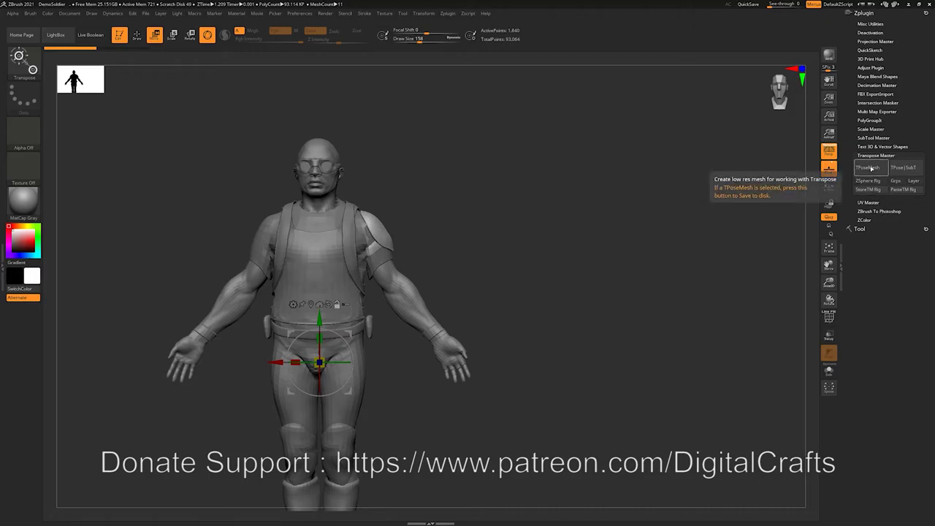
left_click(867, 231)
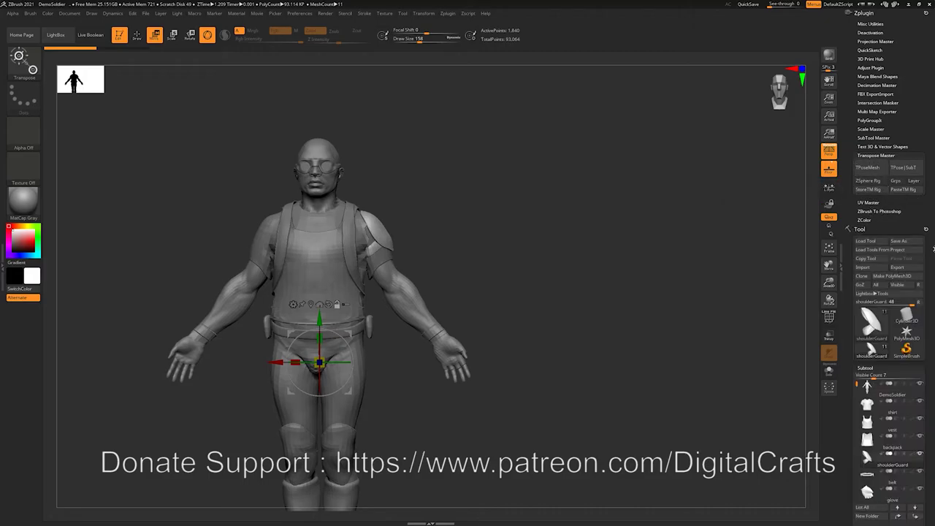
left_click_drag(933, 247, 931, 213)
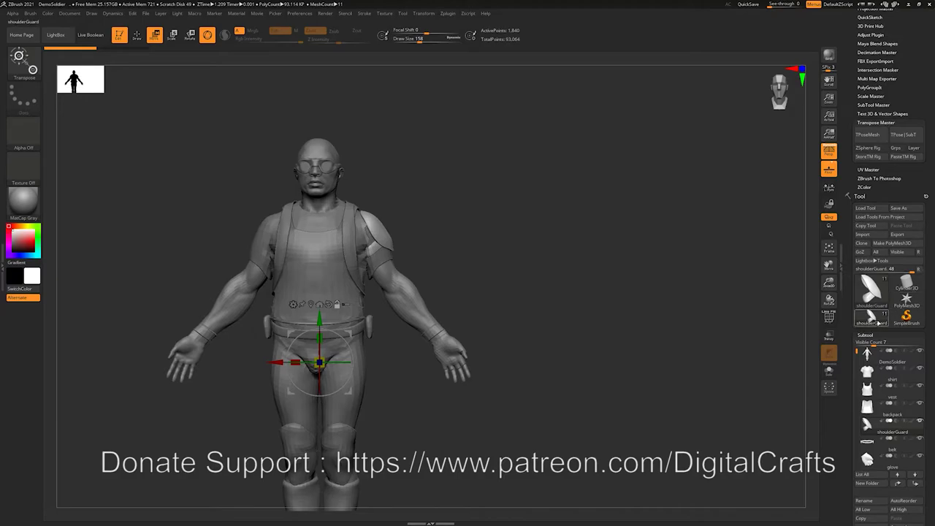
mouse_move(885, 322)
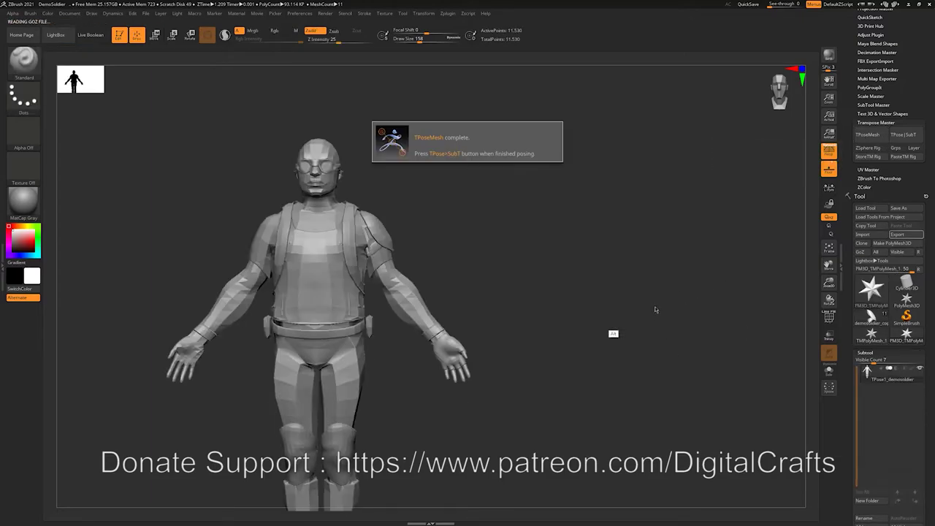
left_click_drag(545, 243, 630, 180, "alt")
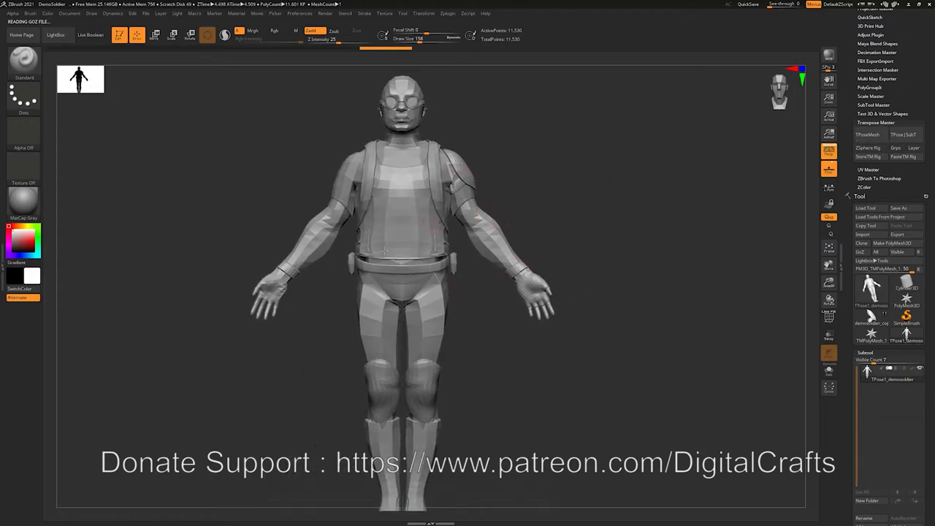
left_click_drag(498, 387, 475, 351, "alt")
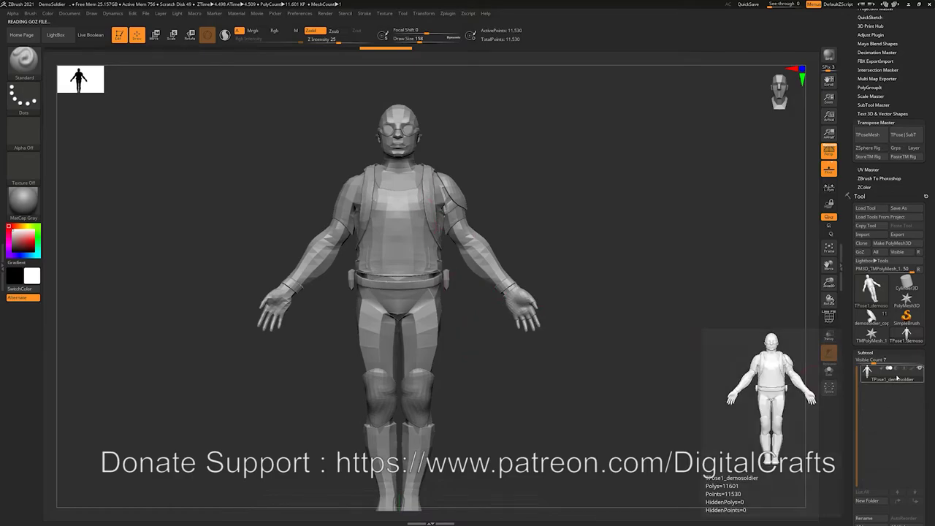
Step: In Move mode, apply a topological mask to the TPose mesh that leaves the forearm below the shoulder guard unmasked
left_click_drag(495, 181, 537, 246, "alt")
key("w")
key("q")
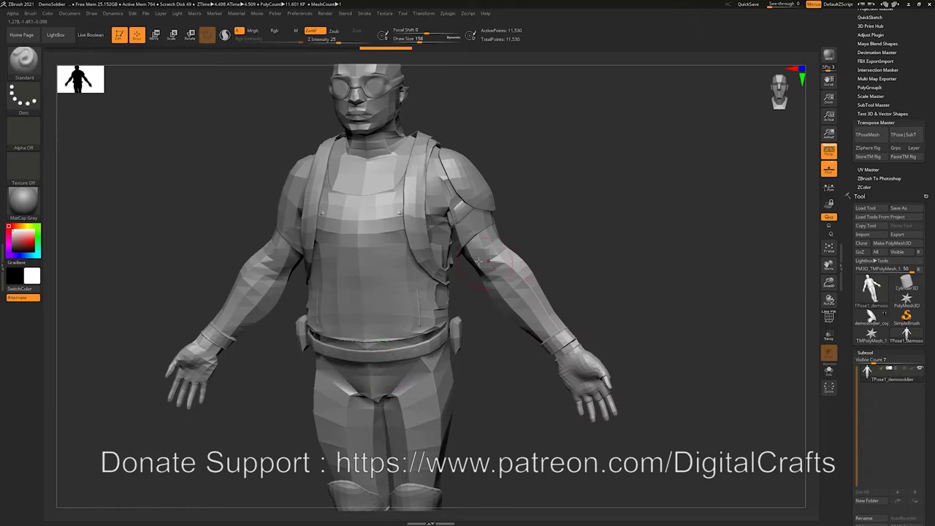
key("w")
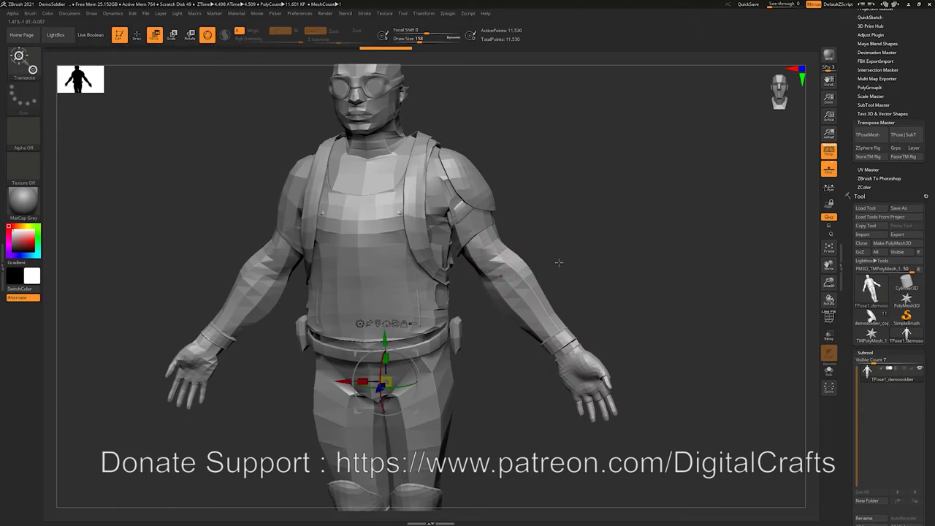
left_click_drag(559, 262, 564, 263, "shift")
left_click_drag(483, 244, 502, 282, "ctrl")
left_click_drag(646, 315, 586, 300, "alt")
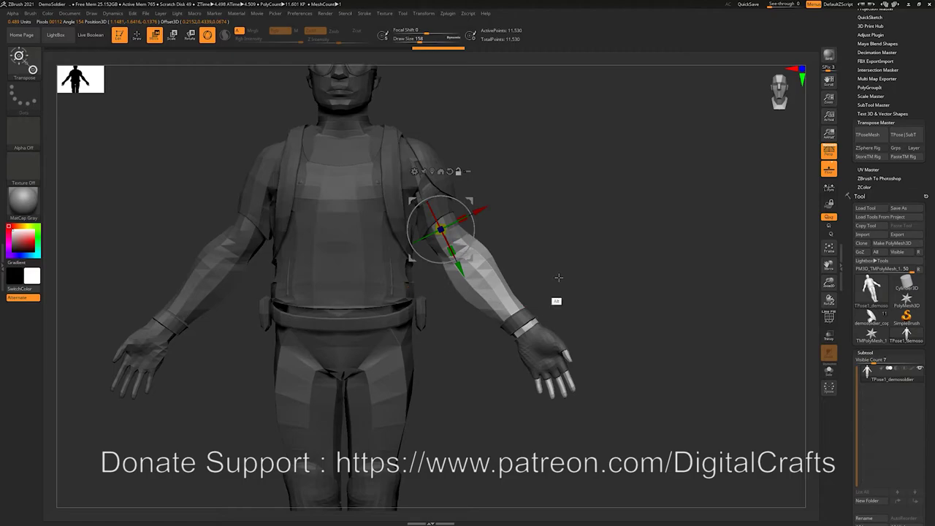
Step: Try further topological masks on different parts of the TPose mesh, ending with only the opposite forearm and bare hand unmasked
left_click_drag(559, 277, 564, 209, "alt")
left_click_drag(395, 277, 387, 311, "ctrl")
left_click_drag(478, 345, 450, 386, "alt")
left_click_drag(432, 206, 470, 266, "ctrl")
left_click_drag(457, 314, 509, 251, "alt")
left_click_drag(351, 263, 346, 333, "ctrl")
left_click_drag(474, 148, 531, 241, "ctrl")
left_click_drag(476, 309, 511, 369, "alt")
left_click_drag(305, 216, 278, 257, "ctrl")
left_click_drag(544, 437, 537, 490, "alt")
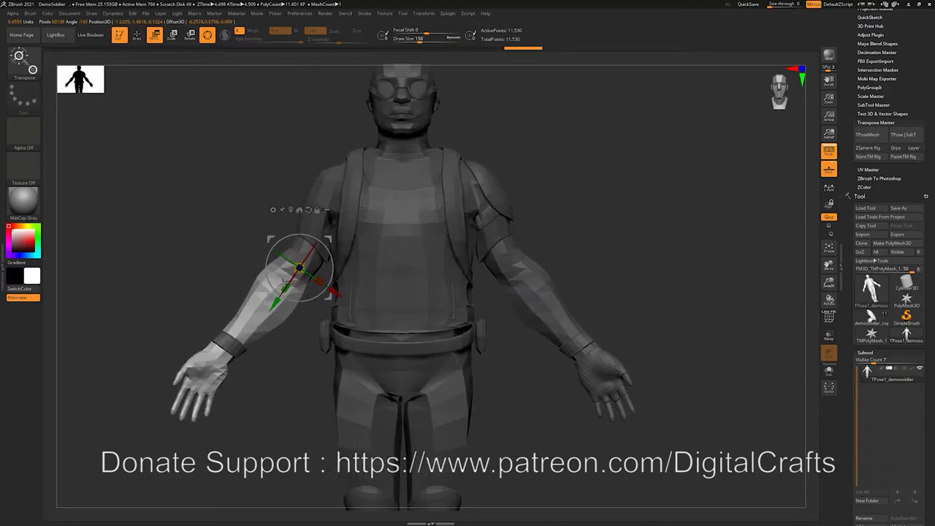
Step: Try transforming the unmasked forearm, undo it, and show the polyframe colours around that arm
mouse_move(293, 277)
left_mouse_down()
mouse_move(277, 314)
mouse_move(286, 293)
left_mouse_up()
key("ctrl+z")
left_click_drag(296, 419, 368, 393, "alt")
key("shift+f")
left_click_drag(345, 351, 331, 393, "alt")
left_click_drag(331, 393, 374, 341, "alt")
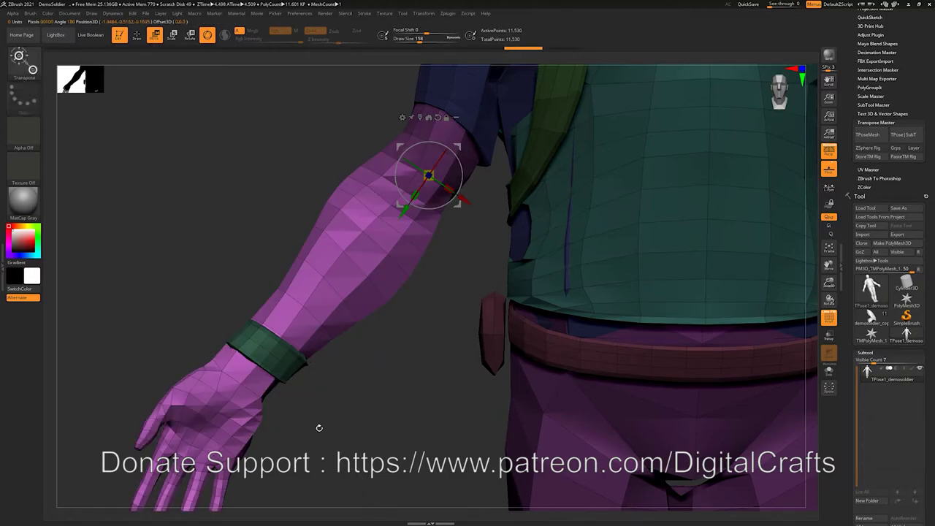
Step: Try isolating the bare hand's wristband to clear its mask, show the whole mesh again, and undo back to the forearm mask
key("q")
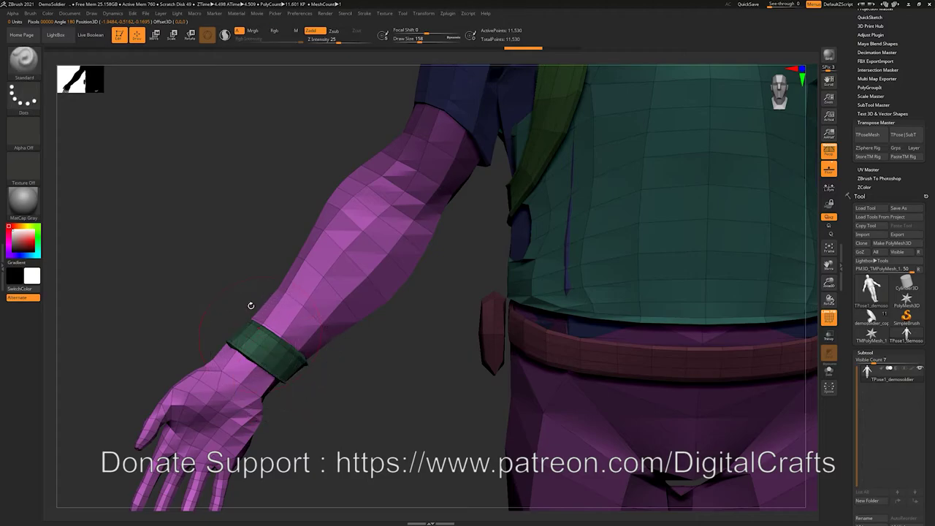
left_click(287, 372, "ctrl+shift")
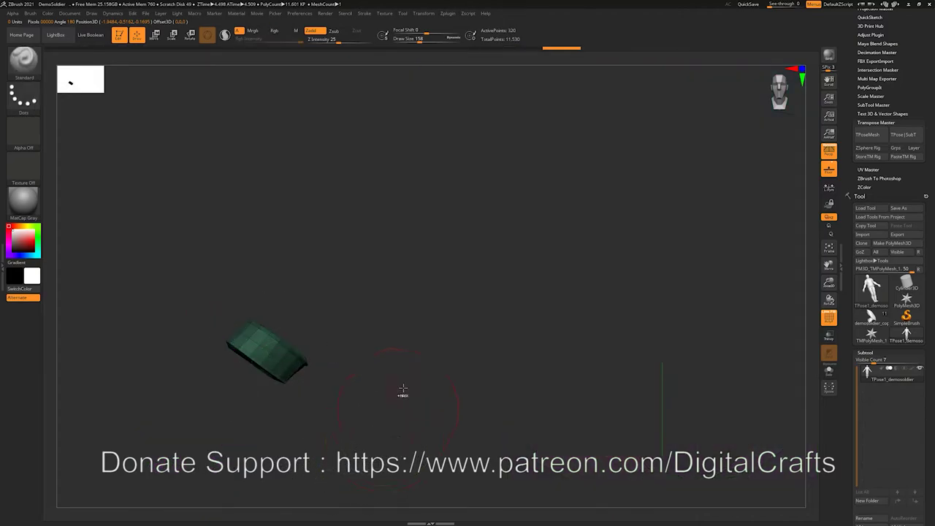
left_click_drag(319, 206, 475, 422, "ctrl")
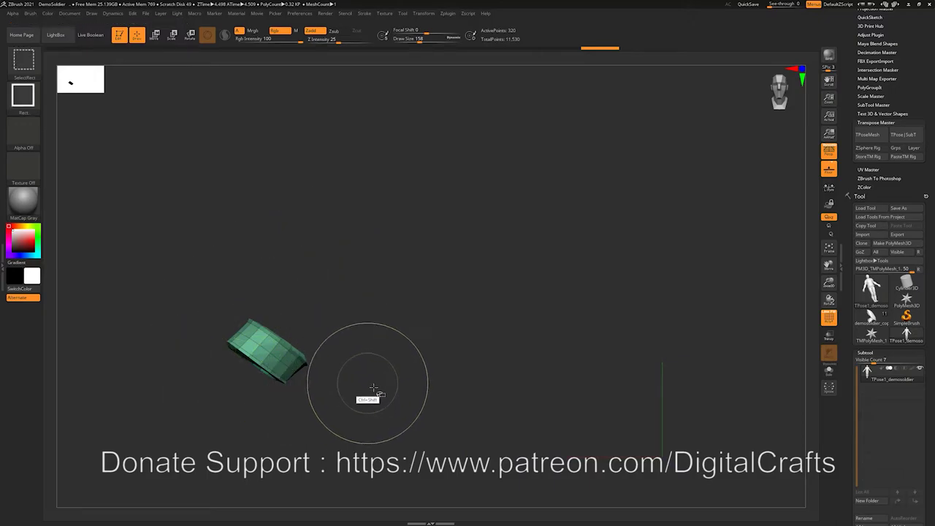
left_click(375, 385, "ctrl+shift")
key("ctrl+z")
left_click(366, 373, "ctrl+shift")
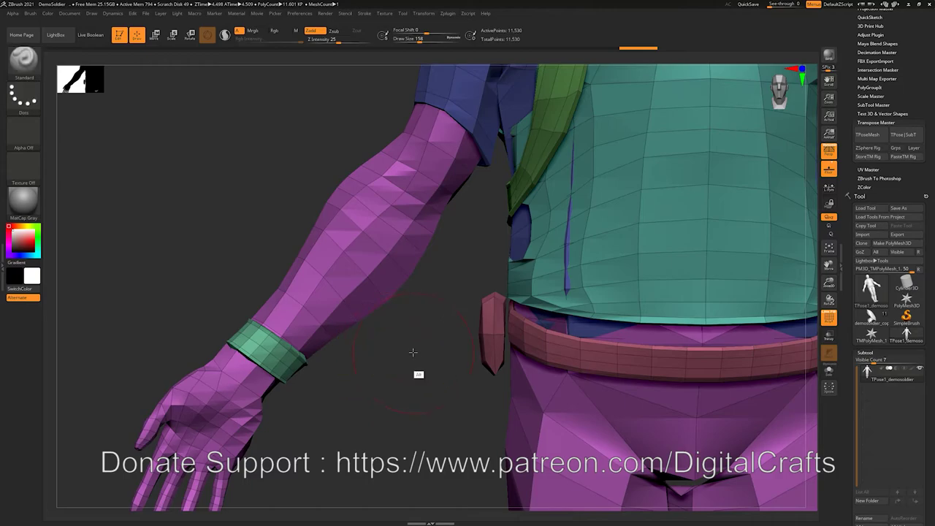
right_click_drag(411, 360, 353, 338, "ctrl")
right_click_drag(314, 397, 342, 358, "alt")
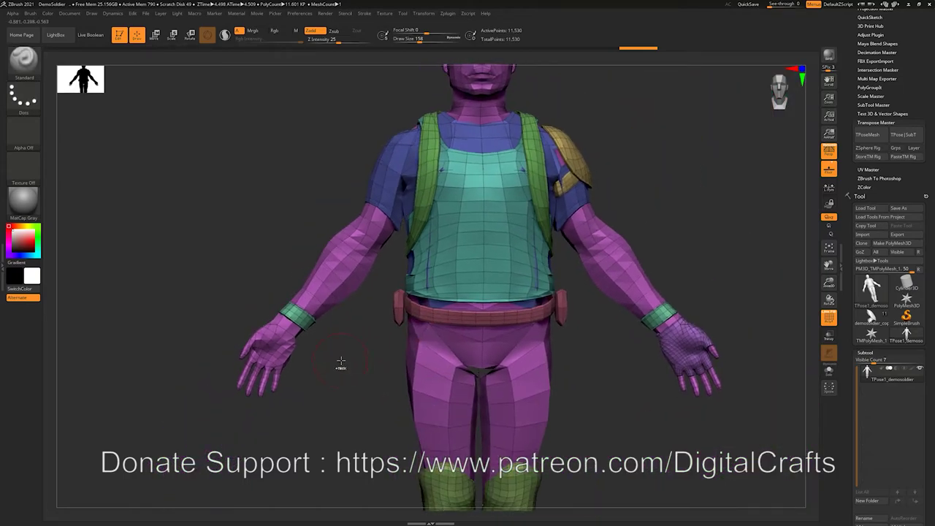
key("ctrl+z")
left_click(341, 358, "ctrl")
left_click(348, 344, "ctrl+shift")
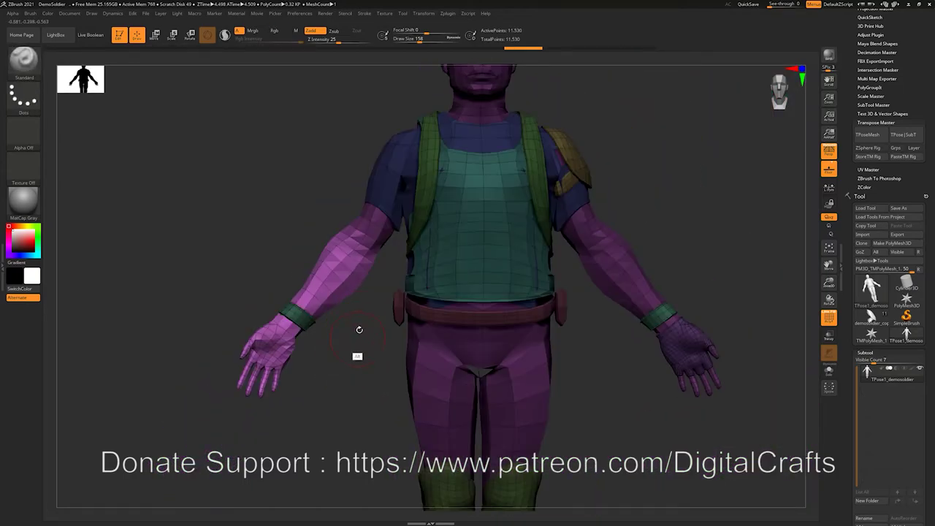
Step: Unmask the wristband so it is free together with the forearm and bare hand
right_click_drag(359, 330, 368, 346, "ctrl")
key("ctrl")
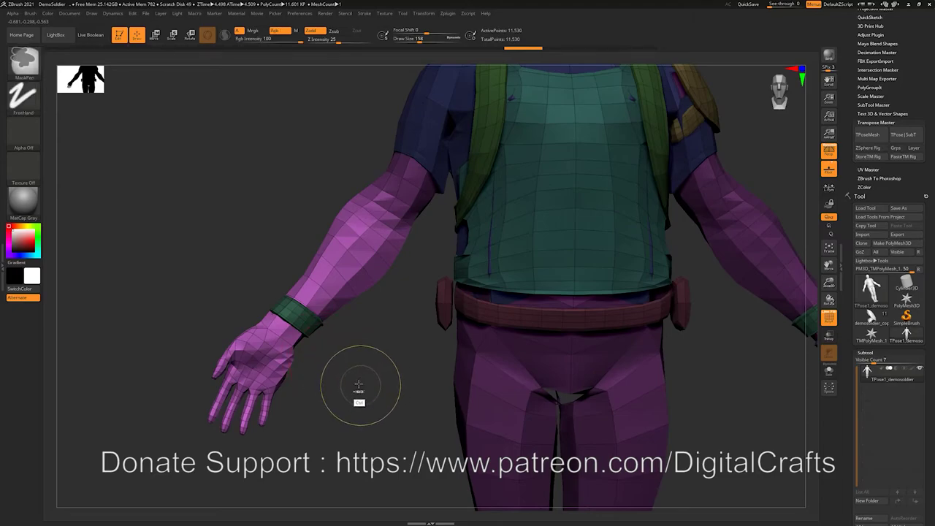
left_click(388, 381, "ctrl")
left_click(387, 386, "ctrl")
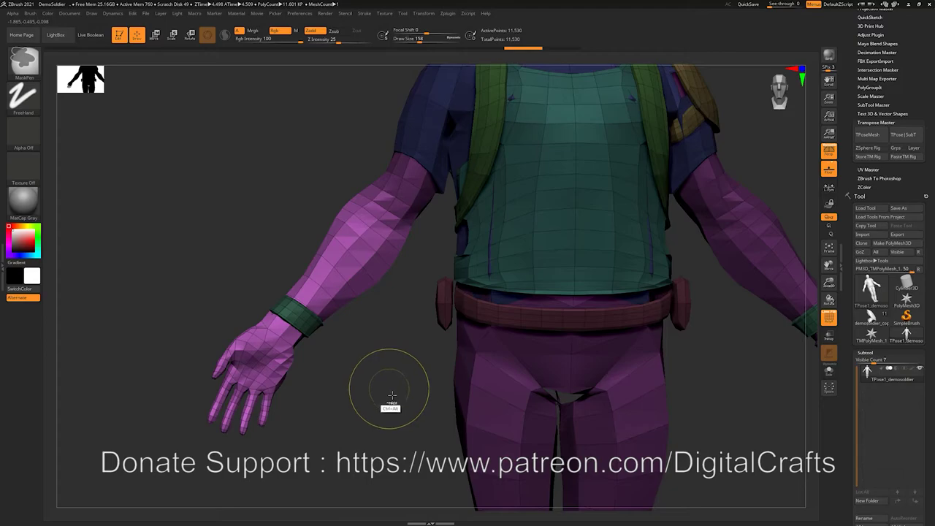
left_click_drag(388, 393, 240, 271, "ctrl+alt")
Step: Try rotating the unmasked forearm, wristband and hand together about the elbow, and undo the rotation
key("w")
left_click_drag(358, 363, 352, 383, "alt")
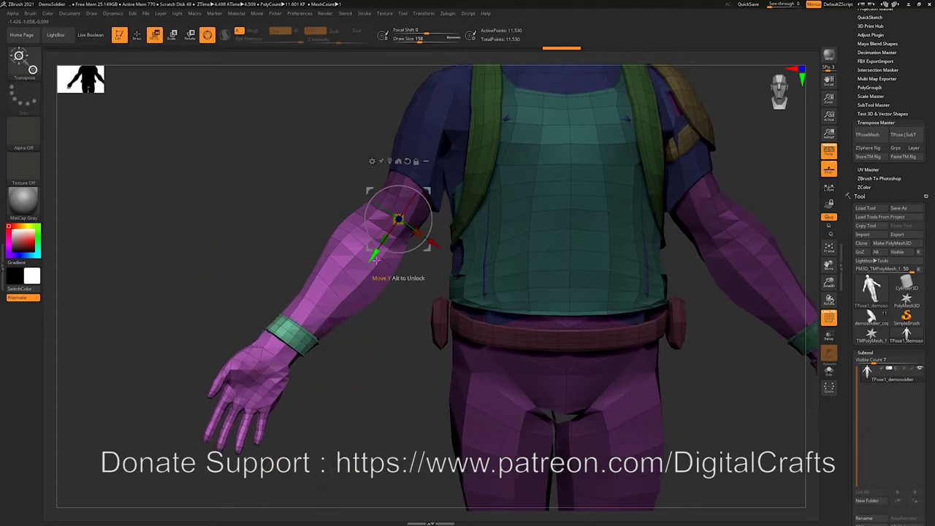
left_click_drag(389, 232, 323, 300)
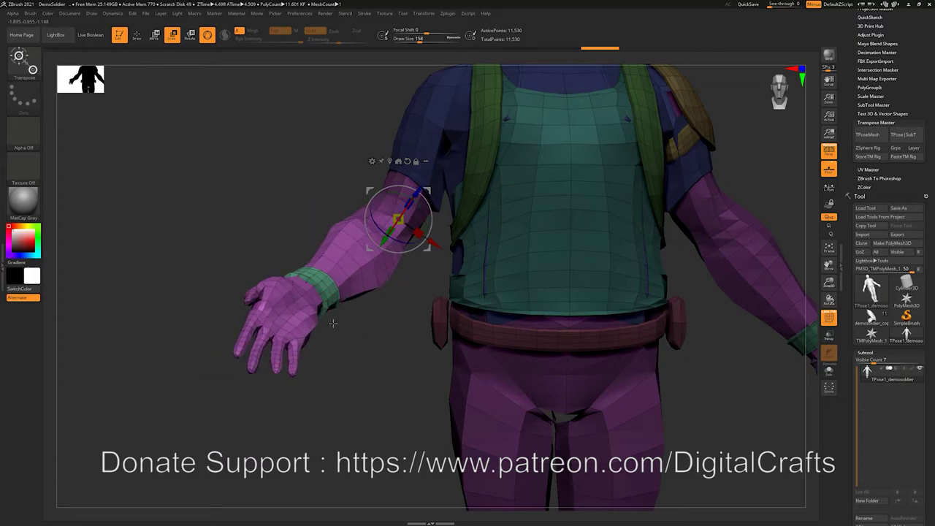
key("ctrl+z")
Step: Return to Draw mode and clear the mask from the whole TPose mesh
left_click_drag(380, 386, 474, 377, "alt")
key("q")
mouse_move(593, 257)
left_mouse_down("alt")
mouse_move(542, 298)
mouse_move(544, 340)
left_mouse_up("alt")
left_click_drag(507, 296, 533, 402, "alt")
left_click_drag(597, 259, 509, 248, "alt")
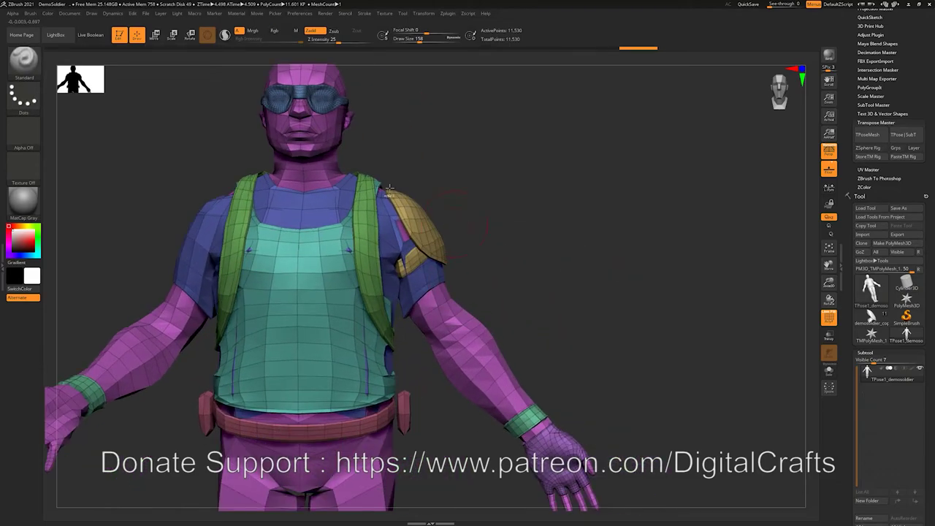
Step: Try masking the guarded shoulder and upper arm with a rectangular selection, and clear that mask
mouse_move(376, 139)
left_mouse_down("ctrl")
mouse_move(410, 255)
mouse_move(477, 348)
mouse_move(494, 348)
left_mouse_up("ctrl")
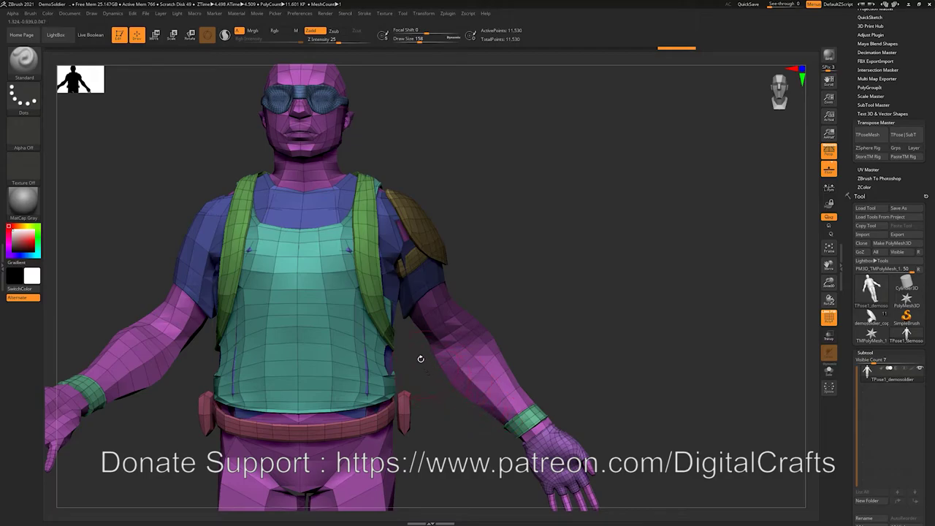
left_click_drag(409, 96, 498, 363, "ctrl")
left_click_drag(520, 305, 512, 272, "ctrl")
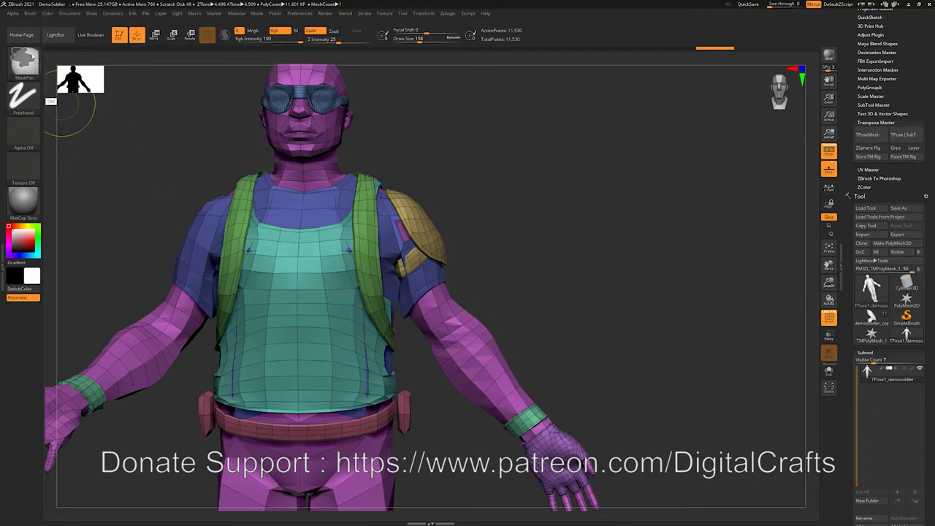
Step: Set the masking brush to MaskLasso
left_click(25, 61, "ctrl")
left_click(29, 63, "ctrl")
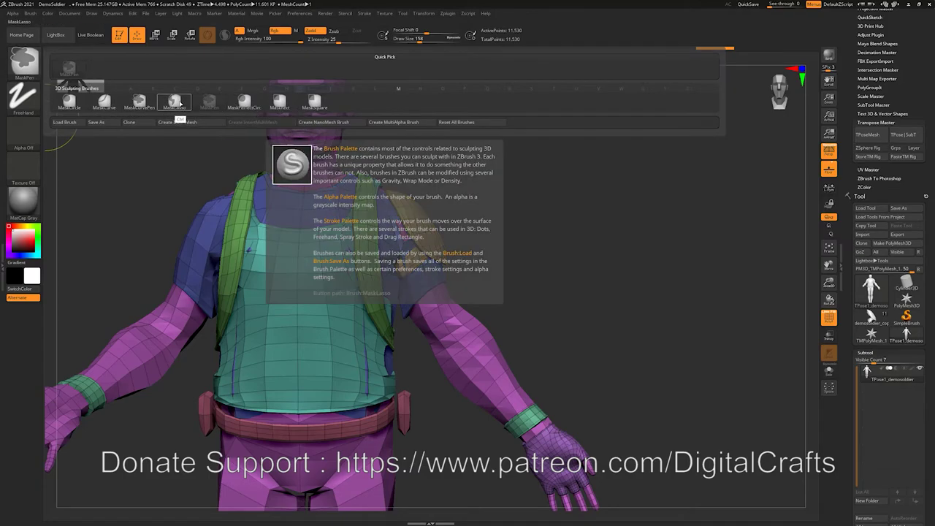
left_click(174, 104)
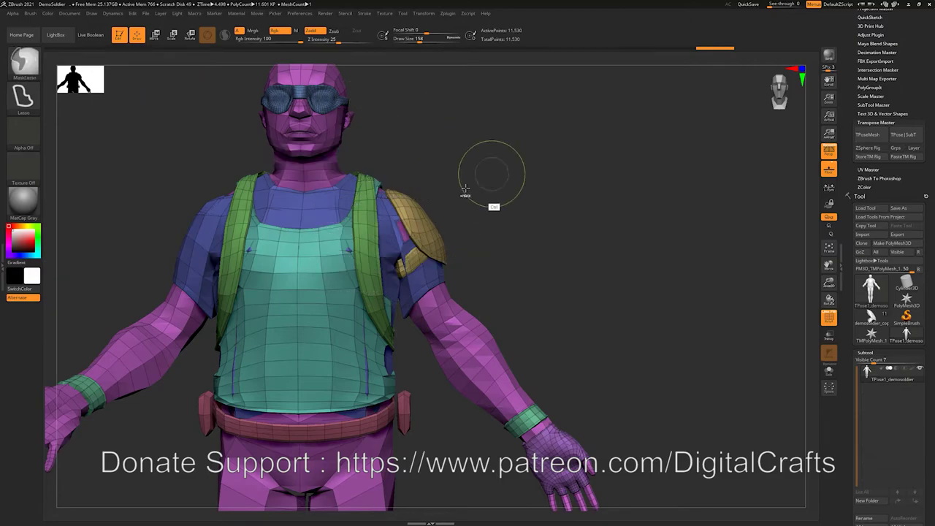
Step: Mask the arm on the shoulder-guard side with a lasso and invert the mask so only that arm stays free
mouse_move(449, 92)
left_mouse_down("ctrl")
mouse_move(377, 219)
mouse_move(420, 365)
mouse_move(461, 453)
mouse_move(644, 102)
left_mouse_up("ctrl")
left_click_drag(650, 356, 657, 250, "alt")
mouse_move(660, 274)
left_mouse_down("ctrl")
mouse_move(566, 277)
mouse_move(660, 339)
left_mouse_up("ctrl")
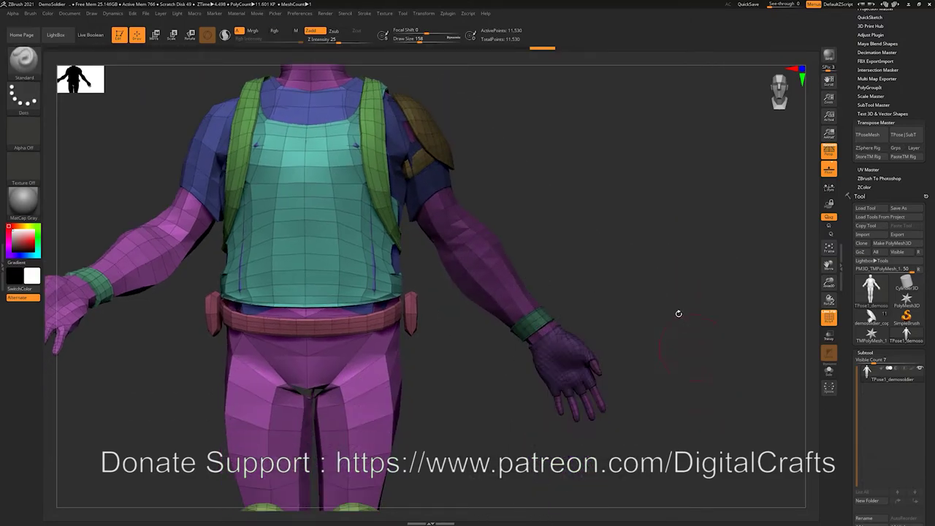
left_click(664, 267, "ctrl")
Step: Place the Gizmo pivot at the guarded shoulder joint and test a rotation of the unmasked arm
left_click_drag(621, 224, 634, 348, "alt")
key("w")
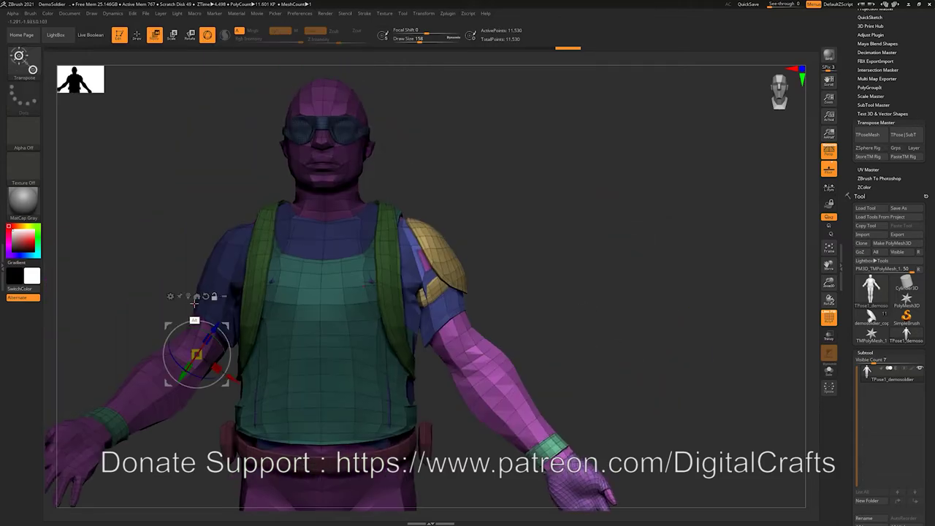
left_click_drag(167, 328, 393, 230, "alt")
mouse_move(452, 243)
left_mouse_down()
mouse_move(439, 225)
mouse_move(456, 247)
mouse_move(444, 250)
left_mouse_up()
mouse_move(391, 228)
left_mouse_down()
mouse_move(424, 223)
mouse_move(393, 229)
left_mouse_up()
mouse_move(527, 308)
left_mouse_down("alt")
mouse_move(490, 276)
mouse_move(501, 296)
left_mouse_up("alt")
key("q")
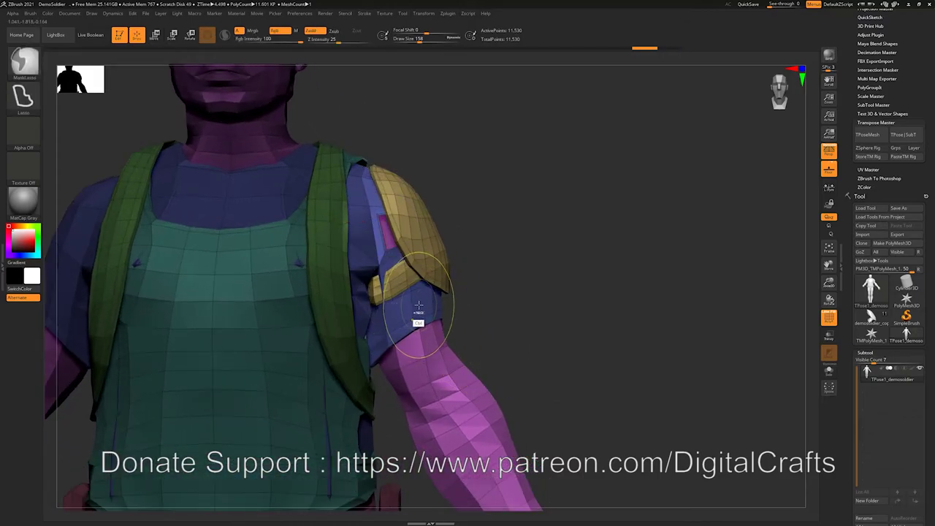
Step: Blur the mask edge around the guarded shoulder and sleeve, inverting the mask so both sides of the border soften
left_click(415, 299, "ctrl")
left_click(489, 279, "ctrl")
key("ctrl+z")
left_click(420, 319, "ctrl")
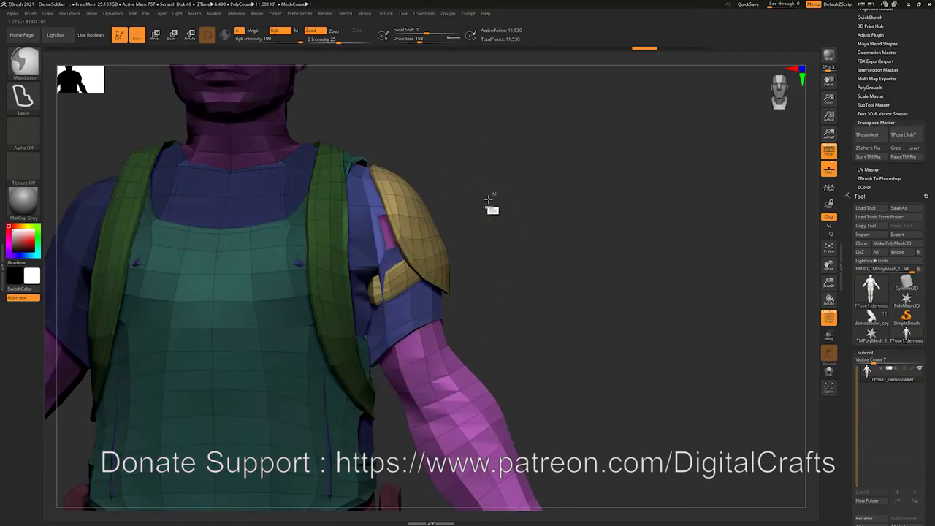
left_click(490, 198, "ctrl")
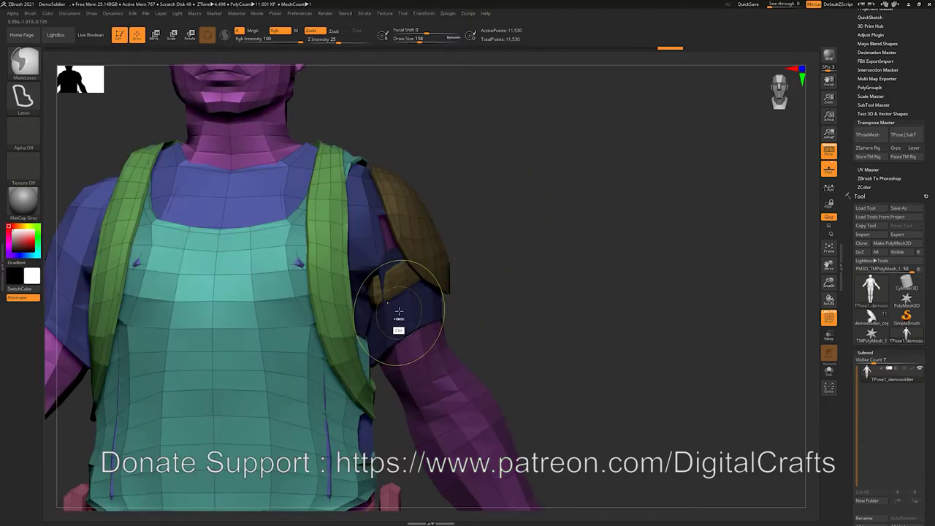
left_click(400, 312, "ctrl")
left_click(522, 186, "ctrl")
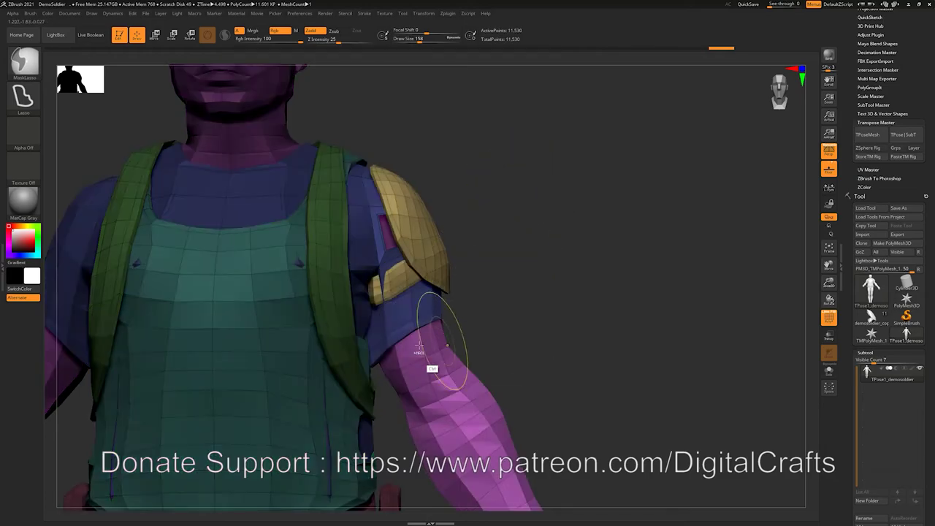
Step: Rotate the unmasked arm upward and outward about the shoulder with the Gizmo, and adjust the shoulder's position
key("w")
left_click_drag(419, 216, 412, 200)
mouse_move(479, 234)
left_mouse_down("alt")
mouse_move(476, 202)
mouse_move(472, 222)
left_mouse_up("alt")
left_click_drag(375, 183, 379, 174)
Step: Clear the arm mask and mask everything except the forearm, wristband and hand of the raised arm
key("q")
left_click_drag(510, 198, 519, 234, "alt")
mouse_move(507, 177)
left_mouse_down("ctrl")
mouse_move(544, 221)
mouse_move(492, 200)
mouse_move(536, 200)
mouse_move(501, 234)
mouse_move(444, 219)
mouse_move(518, 426)
mouse_move(595, 117)
left_mouse_up("ctrl")
left_click(536, 246, "ctrl")
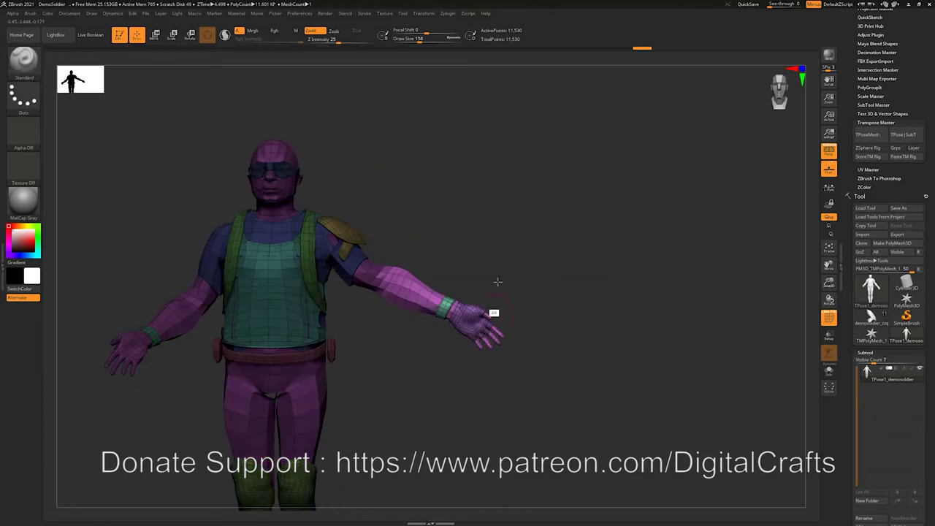
Step: Try rotating the unmasked forearm about 39 degrees around the elbow, and undo the rotation
left_click_drag(497, 282, 505, 309, "alt")
key("w")
left_click_drag(310, 233, 377, 294, "alt")
left_click_drag(537, 181, 503, 299)
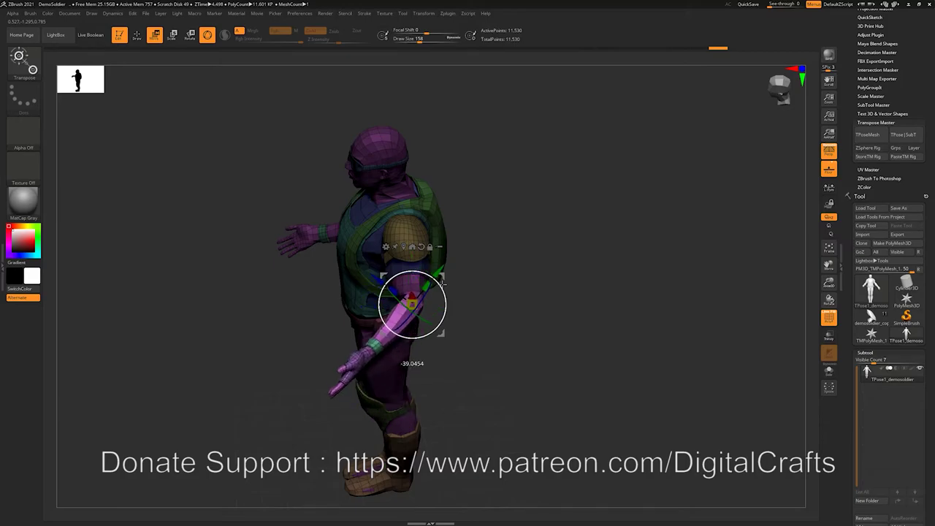
mouse_move(503, 313)
left_mouse_down("alt")
mouse_move(526, 340)
mouse_move(522, 331)
mouse_move(536, 329)
left_mouse_up("alt")
key("q")
right_click_drag(514, 277, 440, 295)
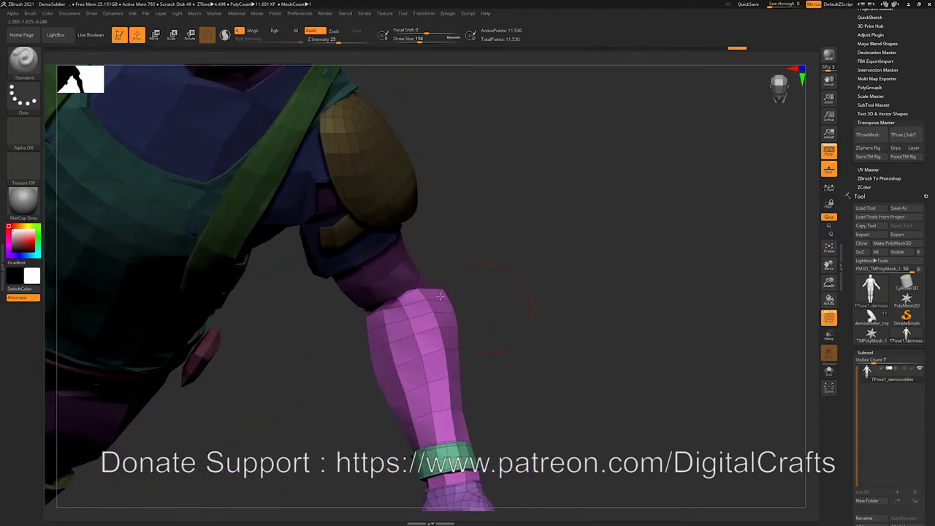
left_click_drag(518, 323, 504, 330)
key("ctrl+z")
Step: Soften the mask border at the elbow of the raised arm
key("w")
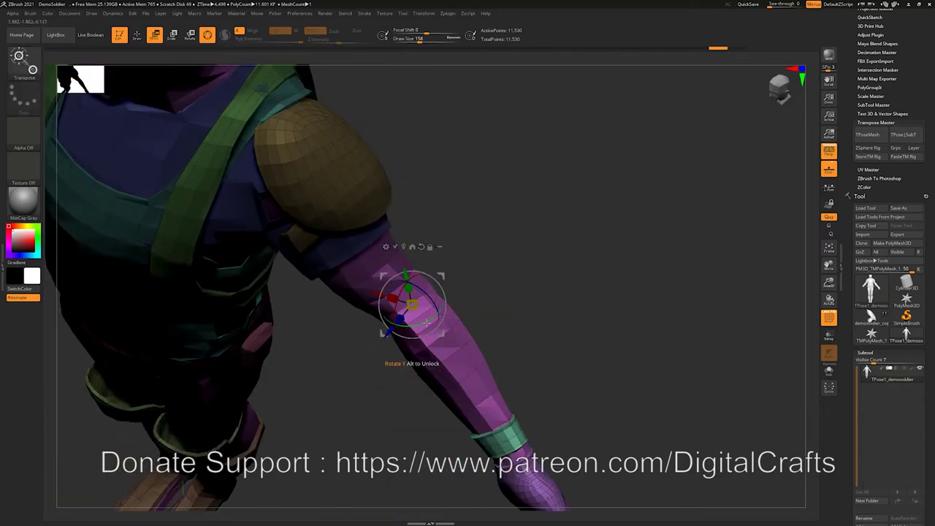
key("q")
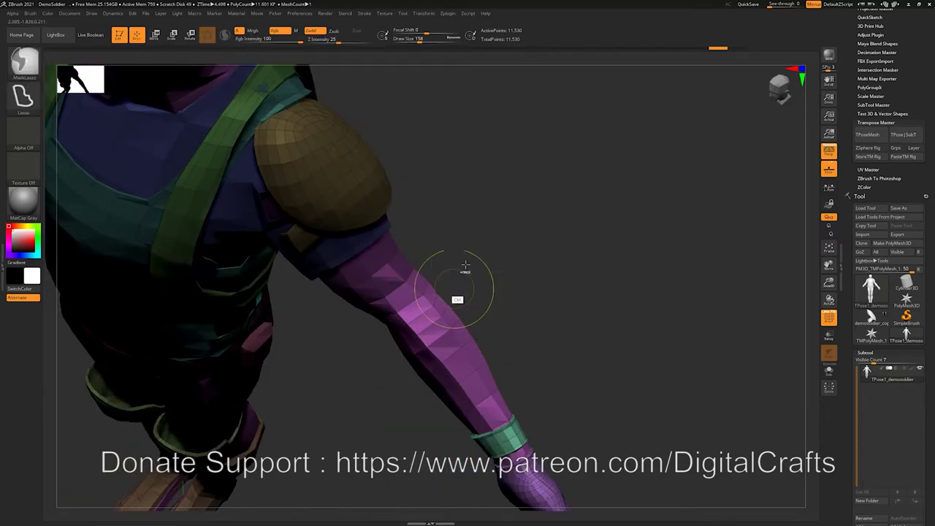
left_click(461, 277, "ctrl")
left_click(490, 299, "ctrl")
Step: Try bending the forearm about the elbow with the softened mask, undoing the first rotation and making another one
key("w")
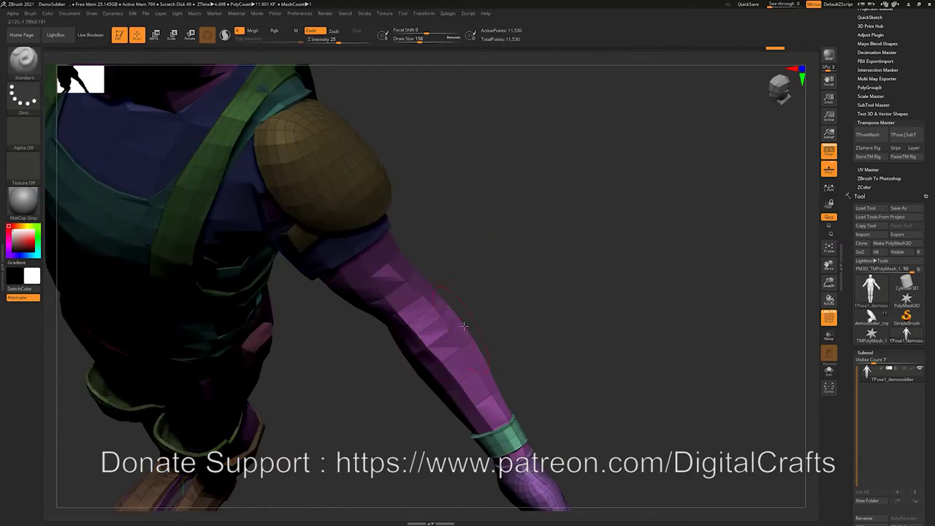
right_click_drag(513, 282, 424, 288)
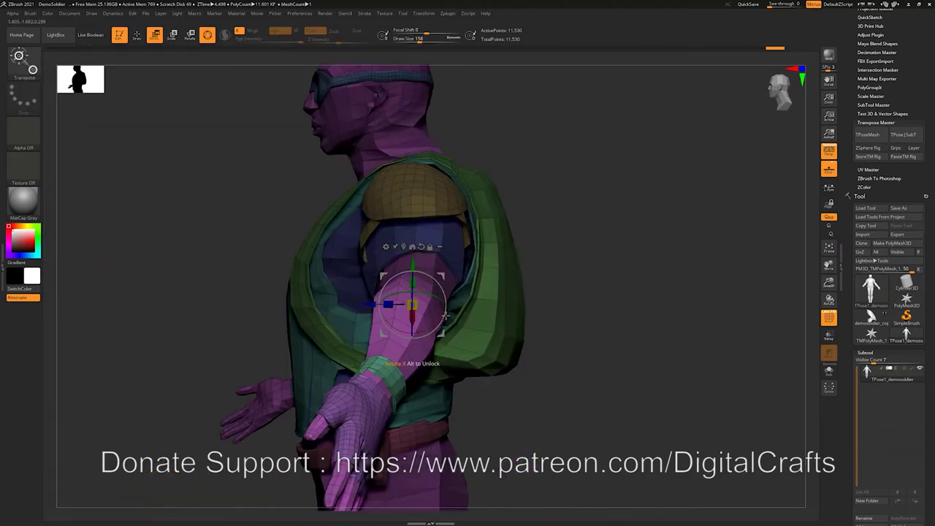
left_click_drag(444, 313, 428, 338)
right_click_drag(560, 287, 532, 290)
key("ctrl+z")
left_click_drag(427, 271, 447, 296)
Step: Return to Draw mode, enlarge the draw size to 492 and try a brush stroke on the bent forearm
key("q")
mouse_move(561, 319)
left_mouse_down()
mouse_move(566, 263)
mouse_move(543, 261)
mouse_move(520, 217)
left_mouse_up()
mouse_move(550, 302)
left_mouse_down()
mouse_move(550, 287)
mouse_move(507, 264)
left_mouse_up()
left_click_drag(456, 349, 482, 302, "alt")
key("s")
left_click(488, 307)
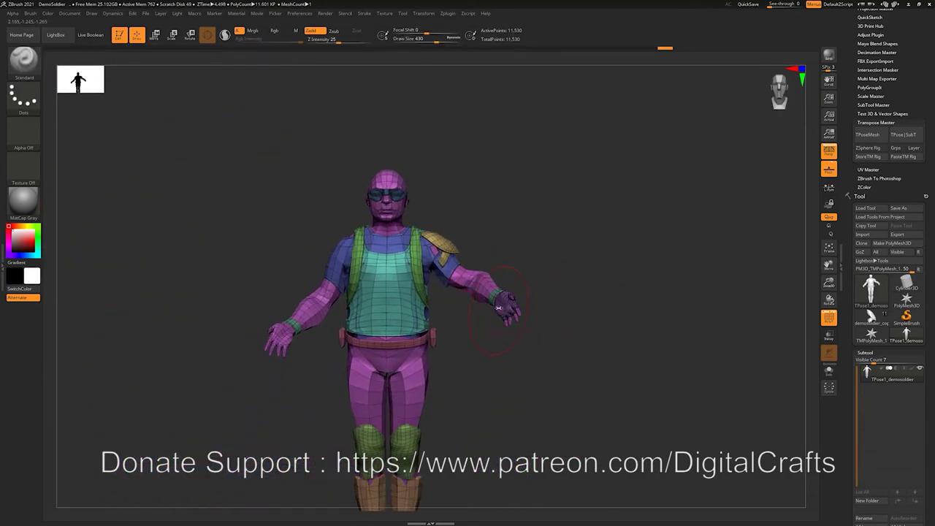
mouse_move(486, 277)
left_mouse_down()
mouse_move(474, 290)
mouse_move(462, 275)
left_mouse_up()
Step: Undo the forearm edits back to the raised arm with a straight elbow
key("ctrl+z")
key("ctrl+z")
left_click_drag(522, 395, 545, 378, "alt")
key("ctrl+z")
key("ctrl+z")
key("ctrl+z")
key("ctrl+z")
key("ctrl+shift+z")
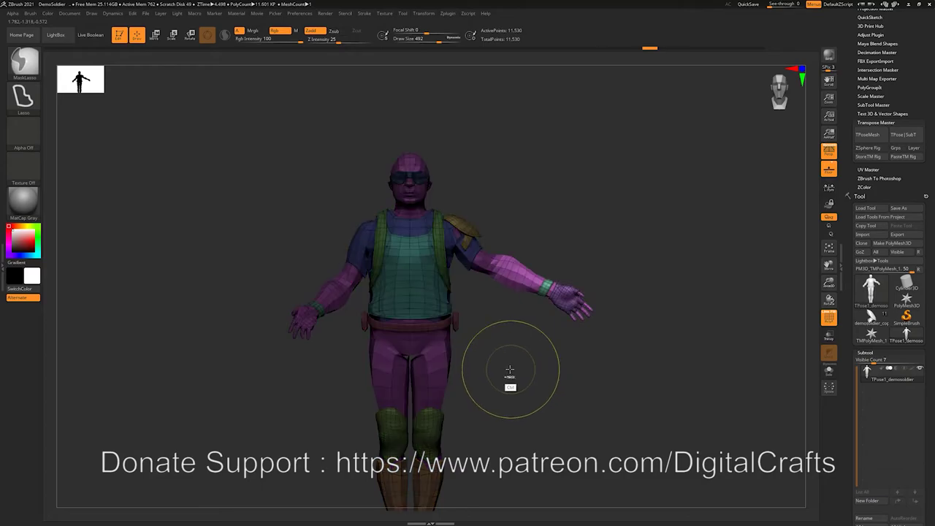
Step: Step further back through the undo history to the whole-arm mask, and redo up to the forearm mask
key("ctrl+z")
key("ctrl+z")
key("ctrl+z")
key("ctrl+z")
key("ctrl+z")
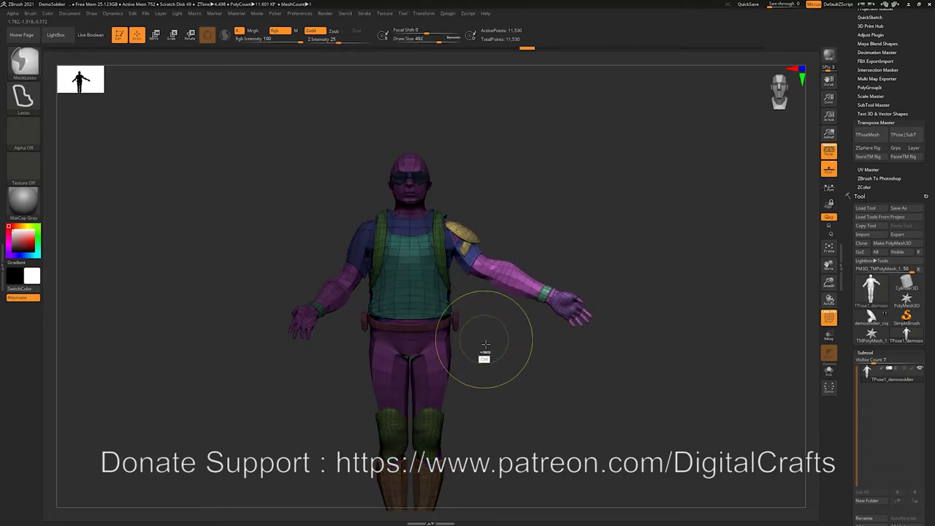
key("ctrl+shift+z")
key("ctrl+shift+z")
key("ctrl+shift+z")
key("ctrl+shift+z")
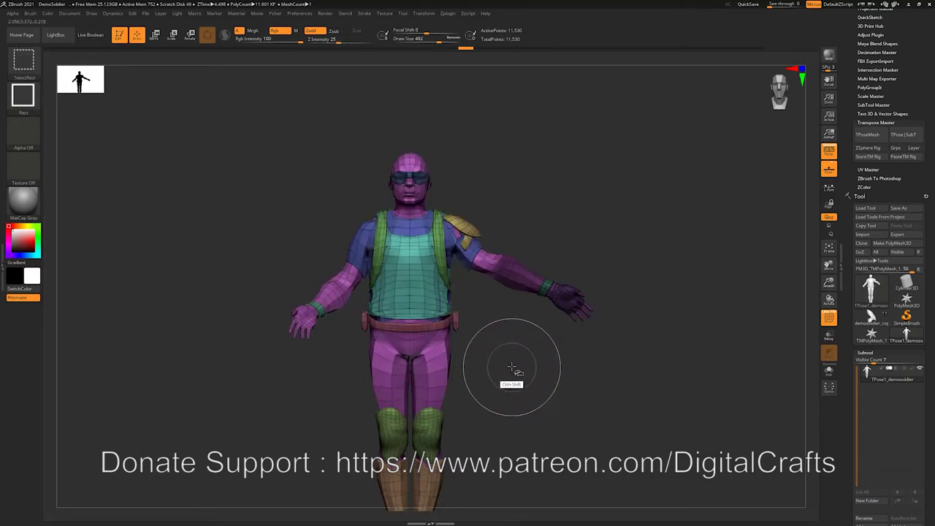
Step: Switch to the original soldier tool to view its unposed arm, and return to the TPose mesh
left_click_drag(702, 171, 652, 208, "alt")
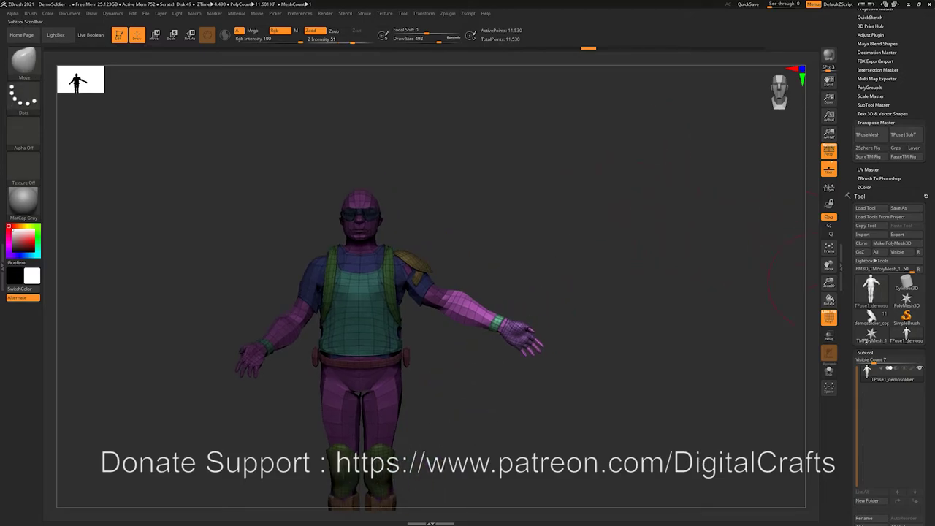
left_click(872, 315)
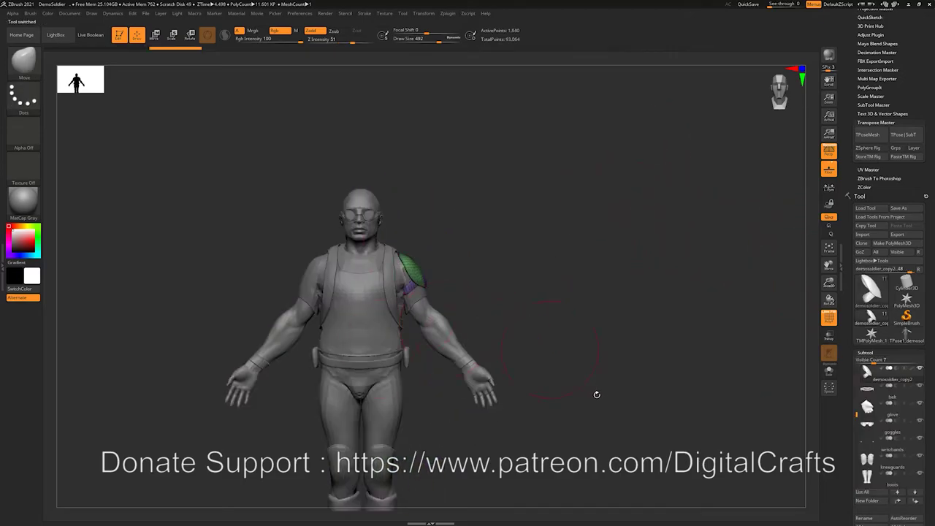
left_click(906, 335)
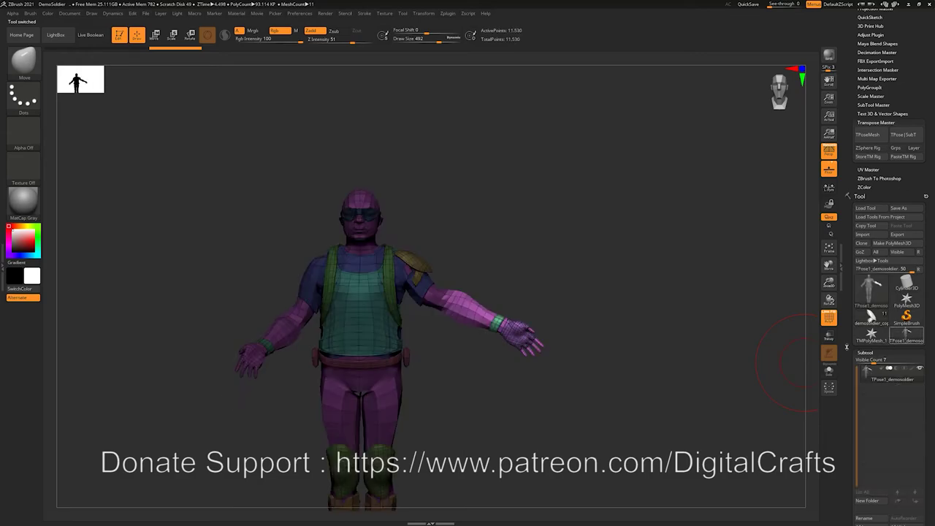
Step: Clear the mask and transfer the TPose mesh's pose to the original subtools with TPose|SubT
left_click_drag(621, 287, 630, 259, "alt")
left_click_drag(544, 178, 493, 103, "ctrl")
left_click(447, 13)
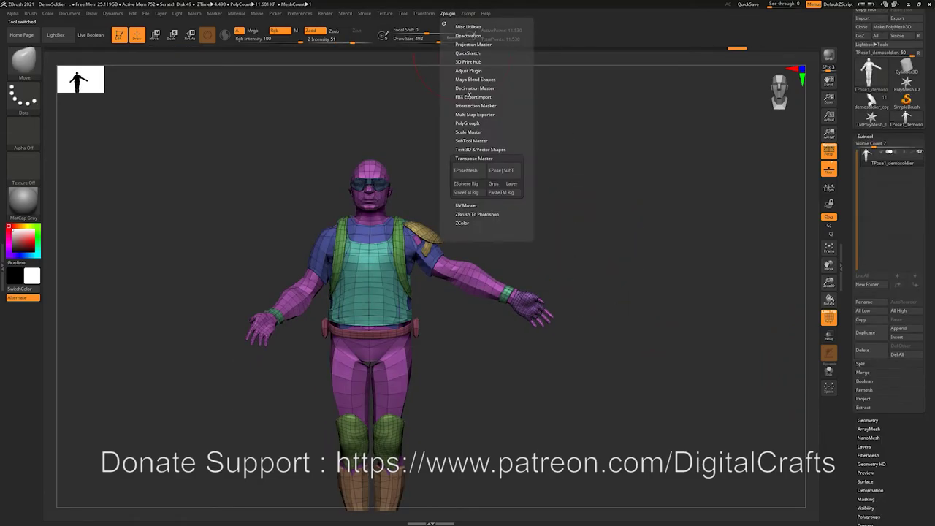
left_click(511, 169)
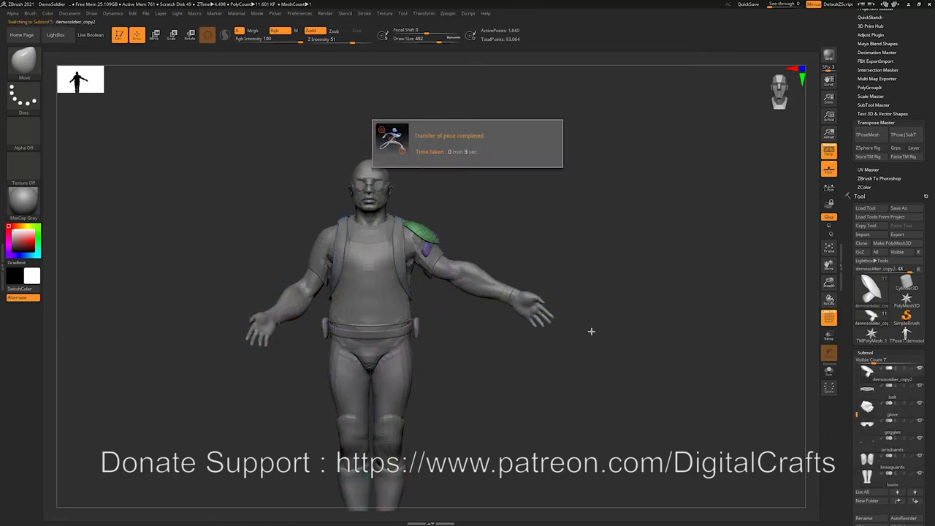
Step: Check the transferred pose around the shoulder guard, and make the TPose1 mesh the active tool again
left_click_drag(530, 181, 465, 278, "alt")
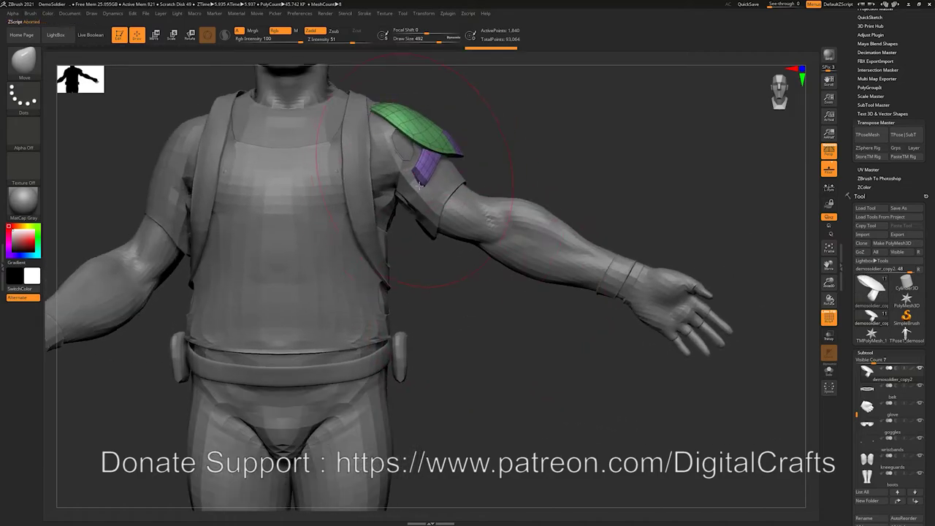
left_click_drag(572, 171, 514, 154, "alt")
left_click_drag(559, 208, 620, 155, "alt")
left_click_drag(474, 369, 482, 314, "alt")
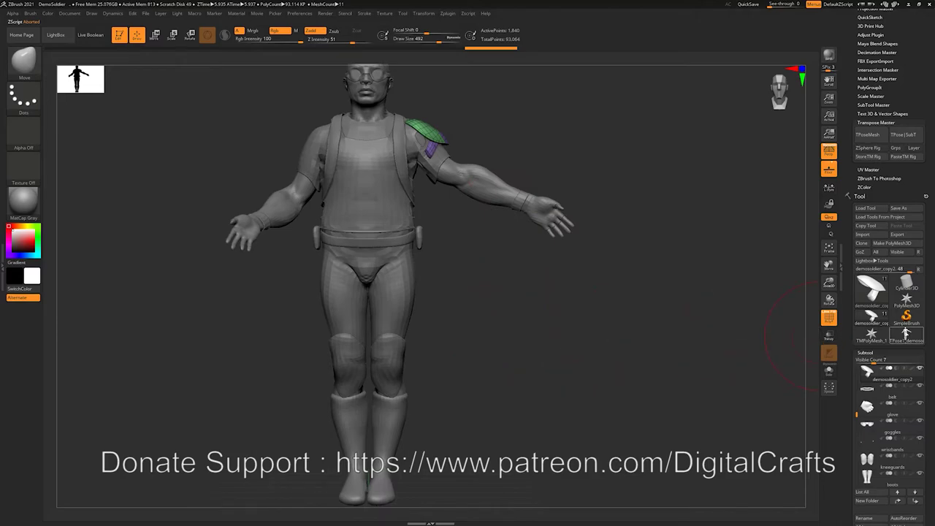
left_click(906, 335)
left_click_drag(585, 346, 553, 353, "shift")
left_click_drag(473, 280, 494, 297, "alt")
Step: Apply a topological mask starting from the thigh of the TPose mesh, and return to Draw mode
key("w")
left_click_drag(436, 246, 443, 294, "ctrl")
left_click_drag(499, 342, 493, 319, "alt")
key("q")
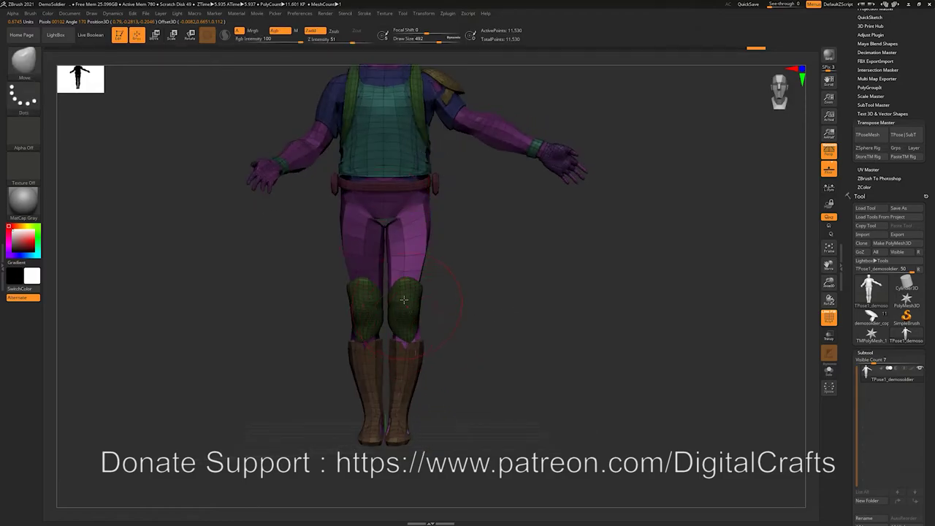
Step: Unmask the kneeguard, lower leg and boot on the shoulder-guard side with the lasso
left_click_drag(465, 305, 525, 275, "alt")
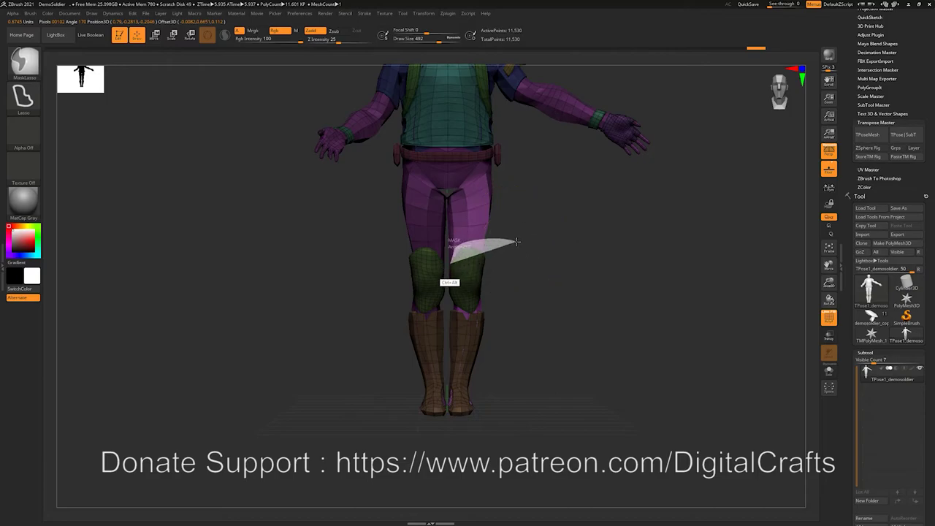
left_click_drag(447, 305, 448, 381, "ctrl+alt")
left_click_drag(515, 242, 515, 243, "ctrl+alt")
left_click_drag(496, 362, 485, 438, "ctrl+alt")
Step: Try rotating the unmasked leg with the Gizmo, and undo the rotation
left_click_drag(559, 387, 446, 342)
key("w")
left_click_drag(494, 209, 480, 207)
key("ctrl+z")
Step: Subtract a further lasso area from the mask on the leg being posed
left_click_drag(636, 350, 548, 361)
left_click_drag(477, 373, 467, 409, "alt")
left_click_drag(598, 320, 438, 58, "alt")
left_click_drag(526, 271, 548, 213, "alt")
mouse_move(328, 300)
left_mouse_down("ctrl+alt")
mouse_move(405, 326)
mouse_move(409, 364)
mouse_move(281, 338)
mouse_move(285, 329)
left_mouse_up("ctrl+alt")
Step: Try rotating the unmasked leg about the hip in side view, inspect it from the front, and undo the rotation
left_click_drag(292, 390, 455, 388)
mouse_move(563, 355)
left_mouse_down("alt")
mouse_move(442, 296)
mouse_move(478, 348)
mouse_move(567, 351)
left_mouse_up("alt")
key("f")
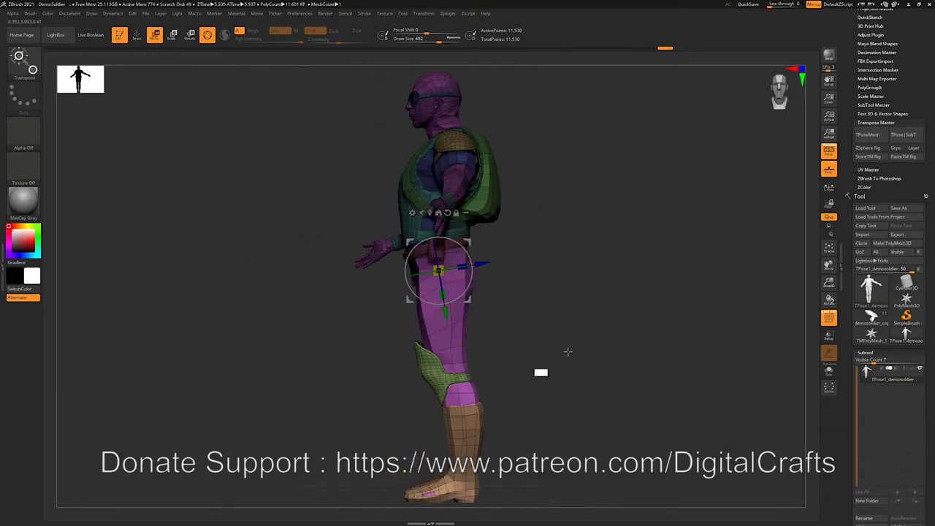
left_click_drag(463, 295, 439, 306)
left_click_drag(519, 392, 536, 363, "alt")
right_click_drag(537, 362, 530, 381, "ctrl")
mouse_move(536, 368)
left_mouse_down()
mouse_move(519, 370)
mouse_move(533, 365)
left_mouse_up()
left_click_drag(525, 350, 539, 300, "alt")
key("ctrl+z")
Step: Set the brush draw size to 51 and correct the lasso mask around the foot of the leg being posed
left_click_drag(512, 337, 531, 243, "alt")
mouse_move(491, 323)
left_mouse_down()
mouse_move(512, 330)
mouse_move(506, 358)
mouse_move(509, 339)
left_mouse_up()
right_click_drag(509, 339, 511, 434, "ctrl")
left_click_drag(511, 434, 574, 310, "alt")
key("q")
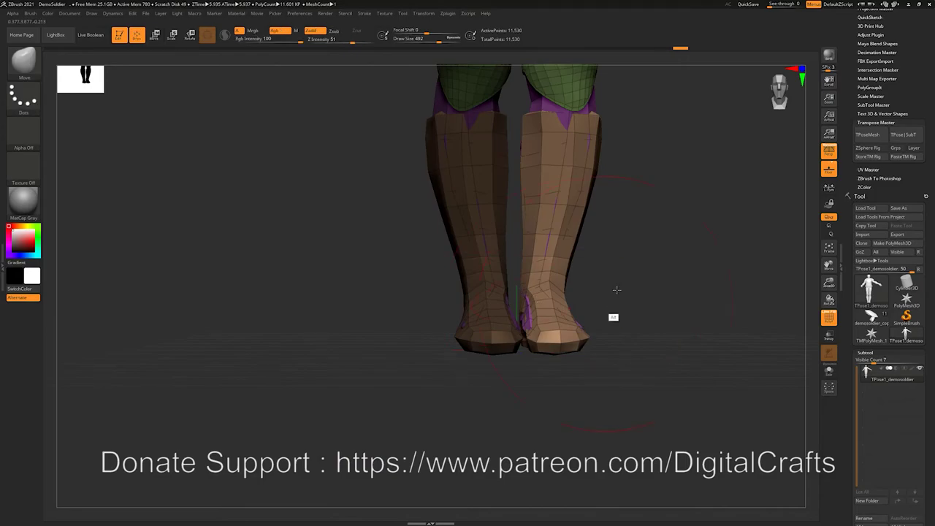
right_click_drag(618, 290, 653, 359, "ctrl")
left_click_drag(653, 359, 644, 287, "alt")
left_click_drag(645, 287, 667, 291)
left_click_drag(628, 235, 602, 235)
key("s")
mouse_move(667, 198)
left_mouse_down("ctrl")
mouse_move(520, 165)
mouse_move(466, 270)
mouse_move(464, 362)
mouse_move(677, 291)
left_mouse_up("ctrl")
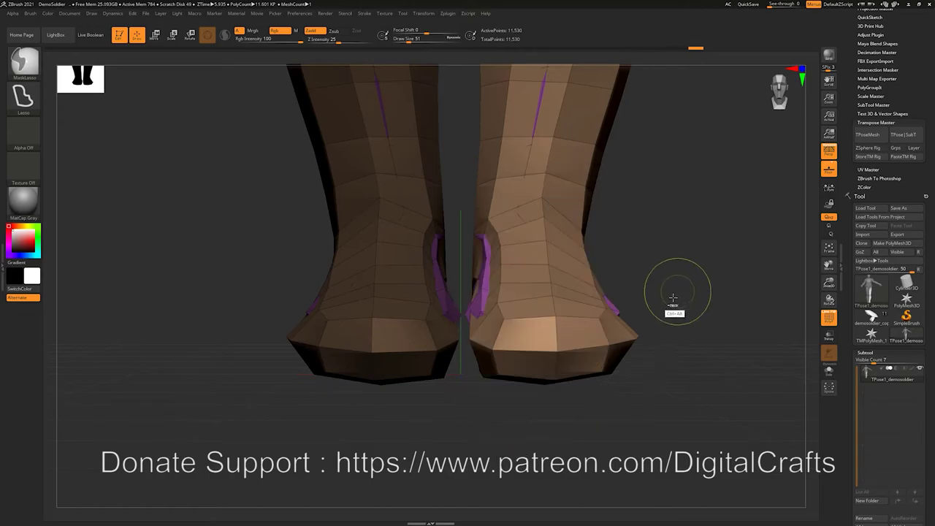
Step: Try swinging the unmasked leg forward around the hip in side view, and undo the swing
mouse_move(703, 323)
left_mouse_down("alt")
mouse_move(657, 227)
mouse_move(631, 352)
mouse_move(596, 336)
mouse_move(619, 330)
mouse_move(572, 325)
left_mouse_up("alt")
left_click(611, 326, "ctrl")
left_click(611, 330, "ctrl")
key("w")
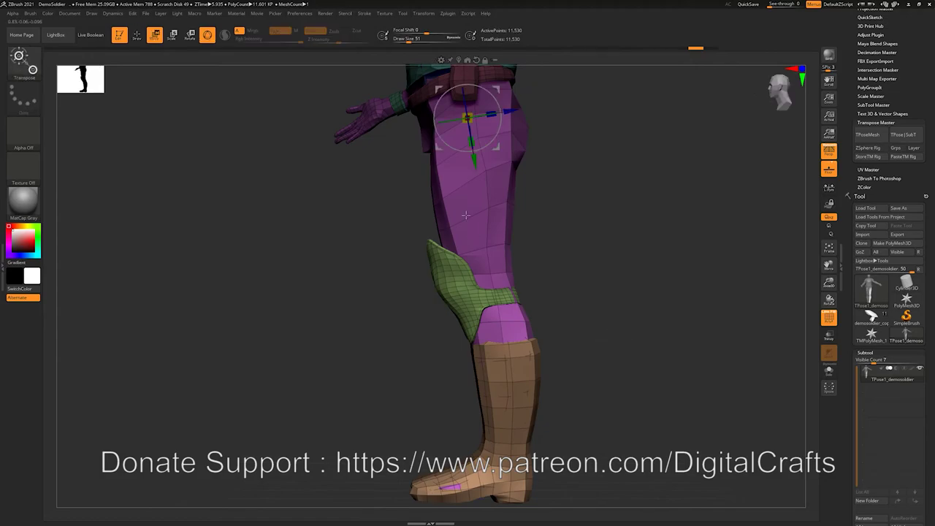
mouse_move(453, 151)
left_mouse_down()
mouse_move(460, 144)
mouse_move(453, 149)
left_mouse_up()
left_click_drag(588, 252, 609, 146)
key("ctrl+z")
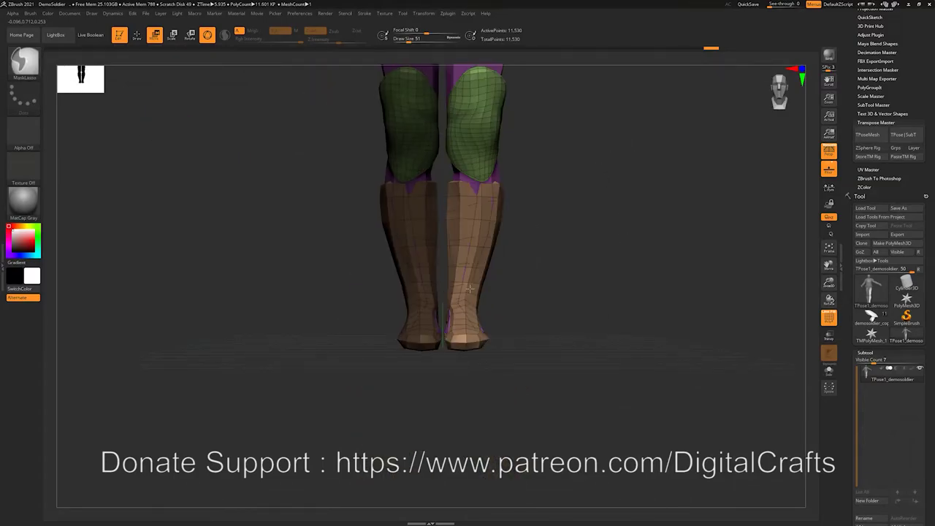
Step: Mask the opposite boot with lasso selections so it stays fixed during the leg rotation
mouse_move(563, 197)
left_mouse_down("alt")
mouse_move(591, 428)
mouse_move(689, 149)
left_mouse_up("alt")
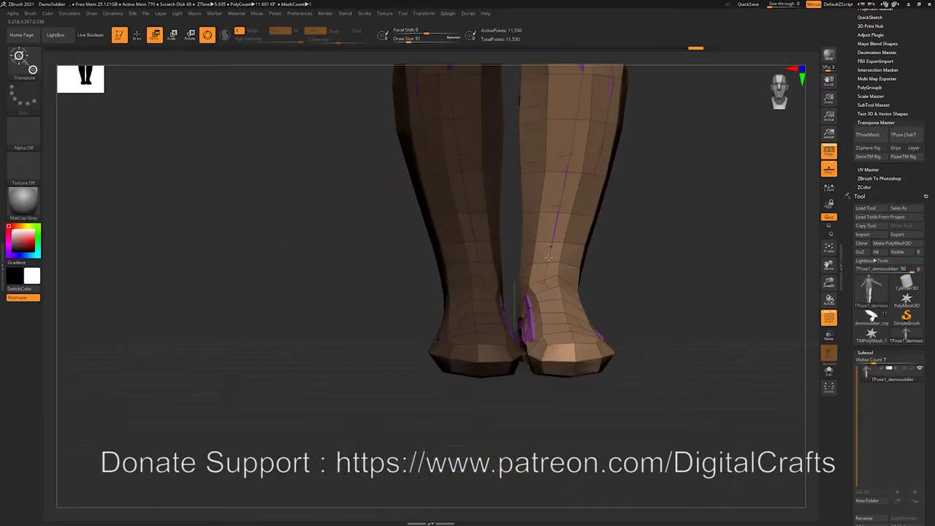
key("q")
mouse_move(628, 294)
left_mouse_down("alt")
mouse_move(552, 307)
mouse_move(522, 295)
left_mouse_up("alt")
mouse_move(310, 290)
left_mouse_down("ctrl")
mouse_move(420, 271)
mouse_move(424, 320)
left_mouse_up("ctrl")
mouse_move(426, 358)
left_mouse_down("ctrl")
mouse_move(272, 292)
mouse_move(285, 272)
left_mouse_up("ctrl")
mouse_move(599, 279)
left_mouse_down("alt")
mouse_move(510, 360)
mouse_move(513, 383)
left_mouse_up("alt")
Step: Rotate the unmasked leg forward and up about the hip with the Gizmo
key("w")
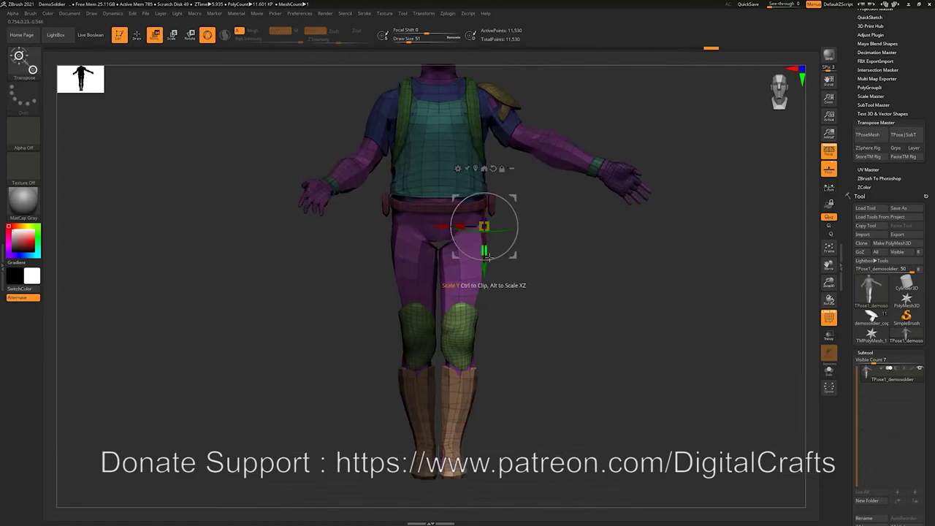
left_click_drag(485, 245, 488, 211)
mouse_move(595, 279)
left_mouse_down("shift")
mouse_move(528, 293)
mouse_move(575, 356)
mouse_move(580, 330)
left_mouse_up("shift")
Step: Clear the mask, mask the raised leg's lower part and boot, and invert the mask to leave only them free
left_click_drag(423, 429, 445, 460, "ctrl")
mouse_move(264, 428)
left_mouse_down("ctrl")
mouse_move(443, 344)
mouse_move(292, 392)
left_mouse_up("ctrl")
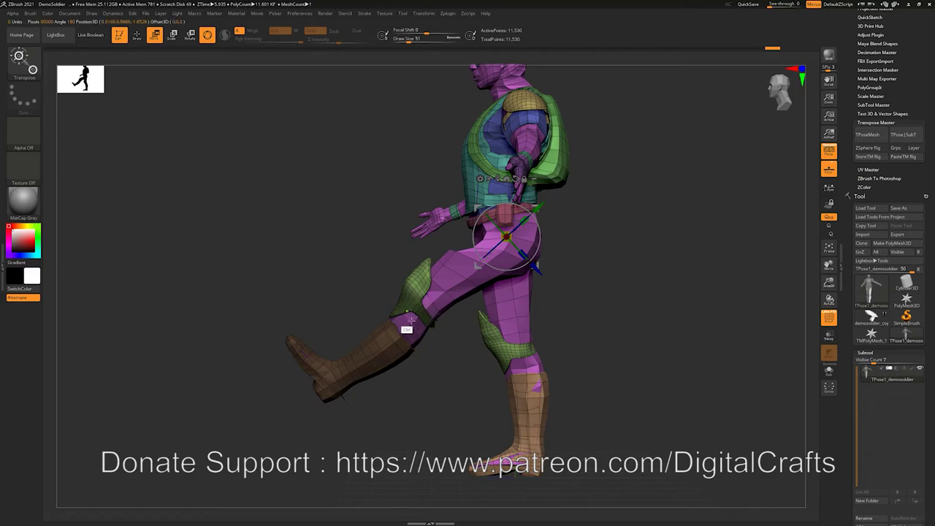
key("q")
left_click(448, 376, "ctrl")
key("w")
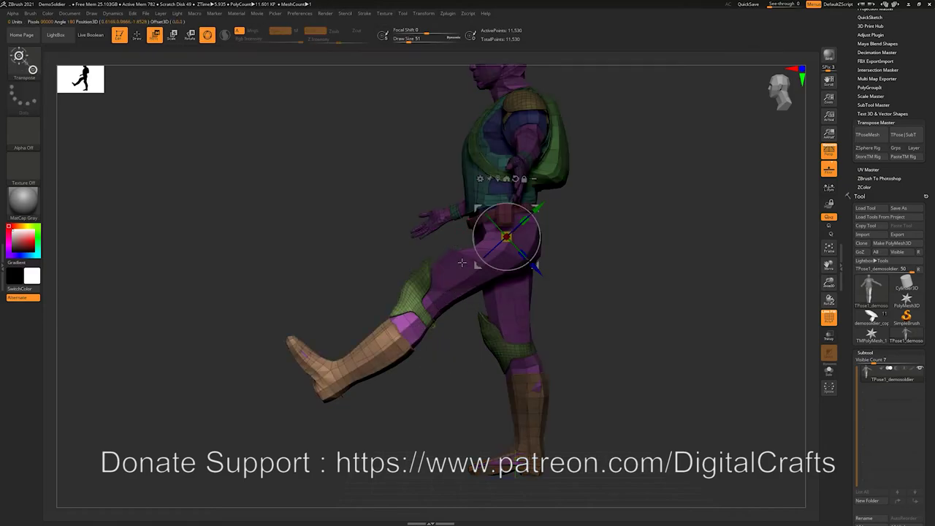
Step: Bend the raised leg's unmasked lower part down at the knee with the Gizmo and clear the mask
mouse_move(535, 209)
left_mouse_down("alt")
mouse_move(447, 286)
mouse_move(393, 284)
left_mouse_up("alt")
key("q")
mouse_move(343, 340)
left_mouse_down()
mouse_move(495, 357)
mouse_move(534, 398)
left_mouse_up()
left_click_drag(552, 437, 570, 454, "ctrl")
Step: Reshape the bent knee area with a resized Move brush so the thigh and kneeguard flow into the shin
left_click_drag(578, 385, 563, 359, "alt")
mouse_move(496, 330)
left_mouse_down()
mouse_move(499, 340)
mouse_move(595, 390)
mouse_move(553, 388)
left_mouse_up()
key("s")
left_click_drag(397, 314, 404, 314)
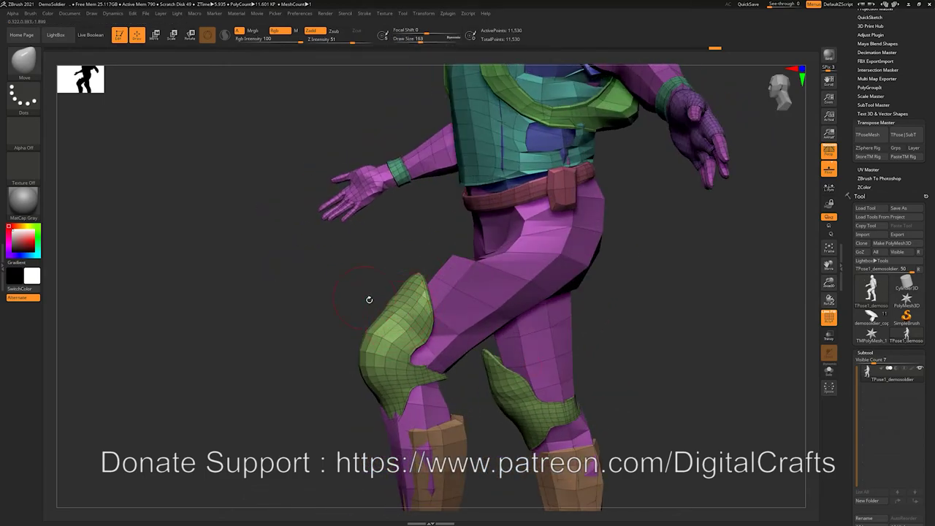
left_click_drag(340, 333, 380, 299)
left_click_drag(524, 402, 536, 405, "shift")
left_click_drag(492, 363, 523, 375, "alt")
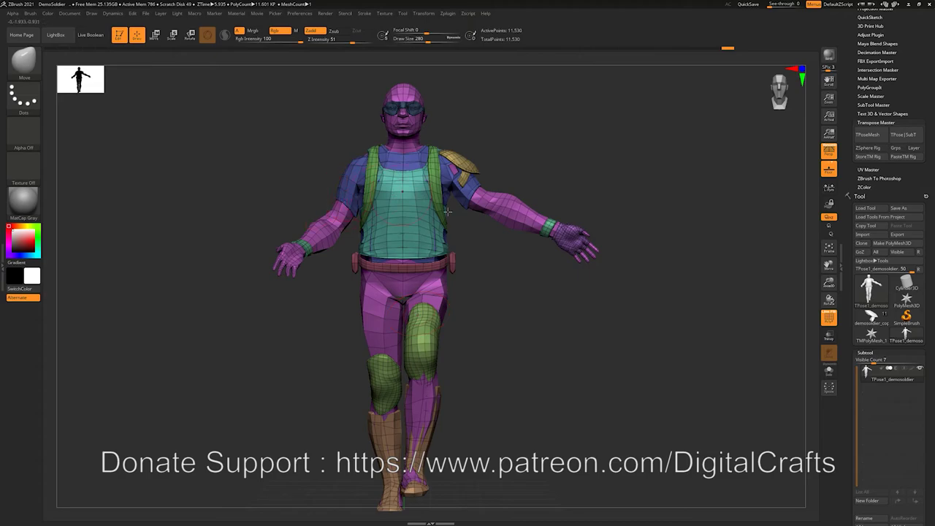
Step: Isolate the kneeguard polygroup to mask everything except the two kneeguards, and show the full figure again
mouse_move(510, 348)
left_mouse_down("alt")
mouse_move(519, 295)
mouse_move(519, 352)
mouse_move(543, 350)
mouse_move(494, 339)
mouse_move(490, 356)
mouse_move(518, 359)
left_mouse_up("alt")
key("shift")
left_click_drag(484, 330, 449, 320)
key("s")
left_click(445, 321, "ctrl+shift")
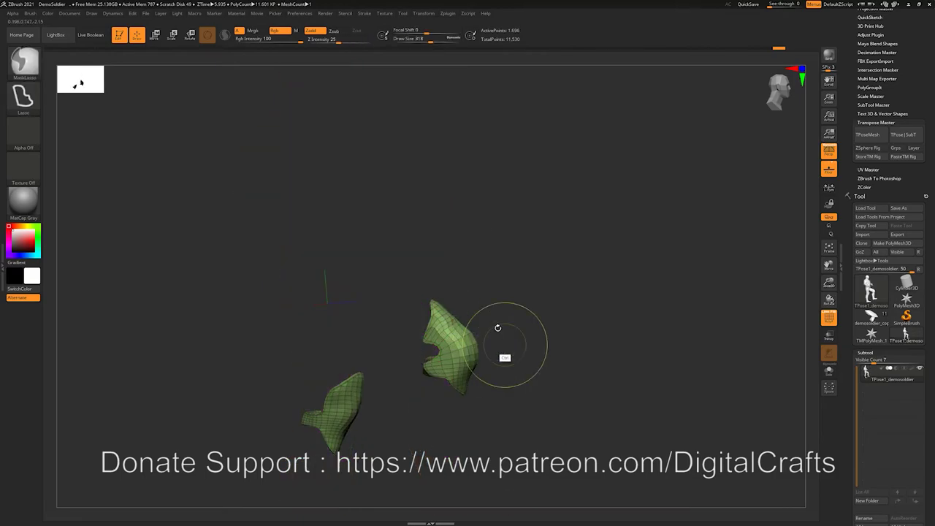
left_click(502, 308, "ctrl")
left_click(504, 314, "ctrl+shift")
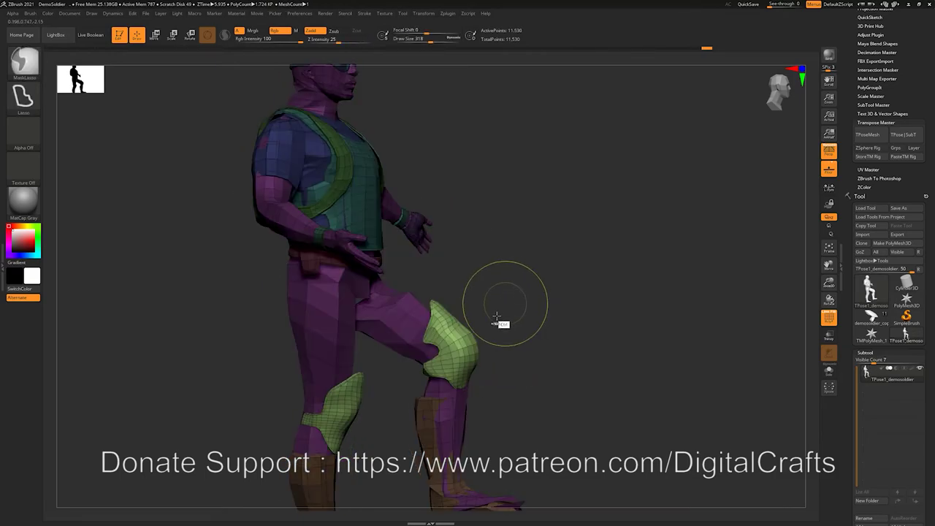
Step: Adjust the unmasked kneeguard with an enlarged Move brush so it fits around the bent knee
key("s")
mouse_move(444, 324)
left_mouse_down()
mouse_move(463, 372)
mouse_move(409, 393)
left_mouse_up()
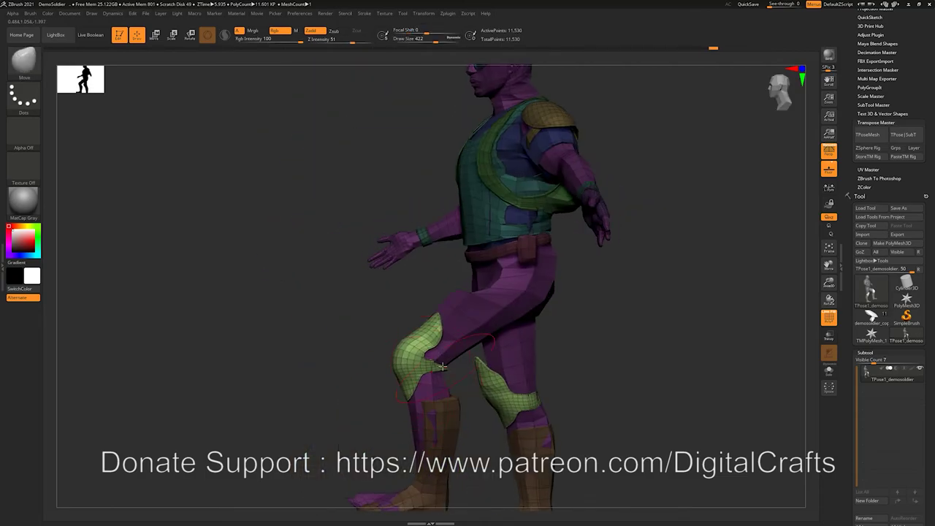
left_click_drag(596, 354, 604, 348, "shift")
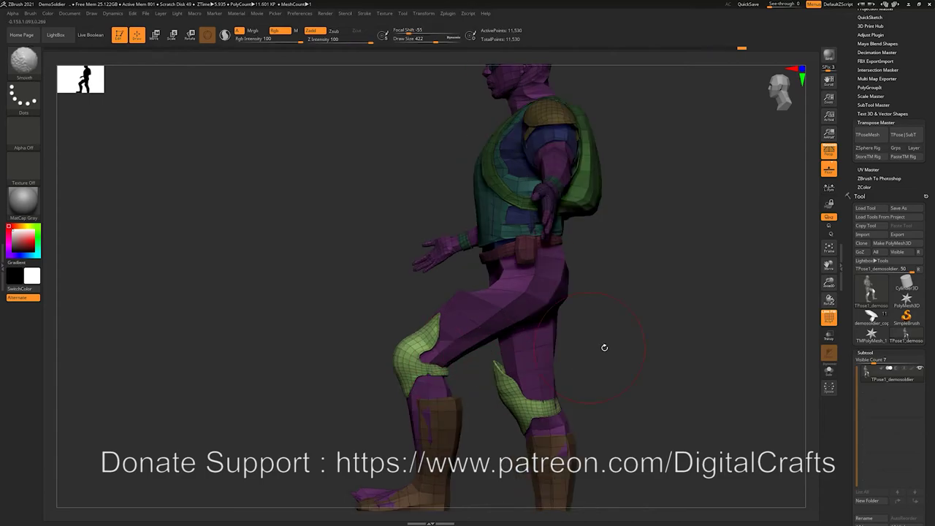
left_click_drag(613, 266, 606, 311)
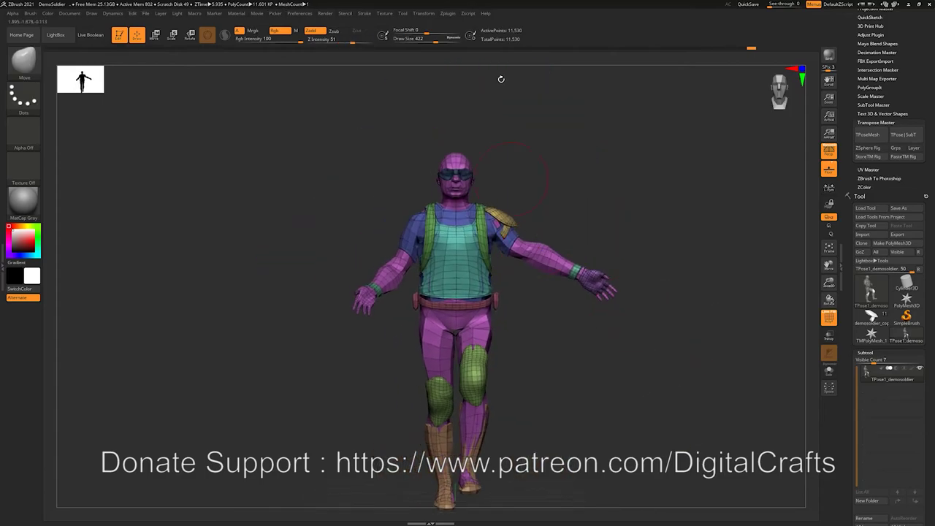
Step: Transfer the finished pose from the TPose mesh to all of the soldier's subtools and inspect the posed figure
left_click(902, 135)
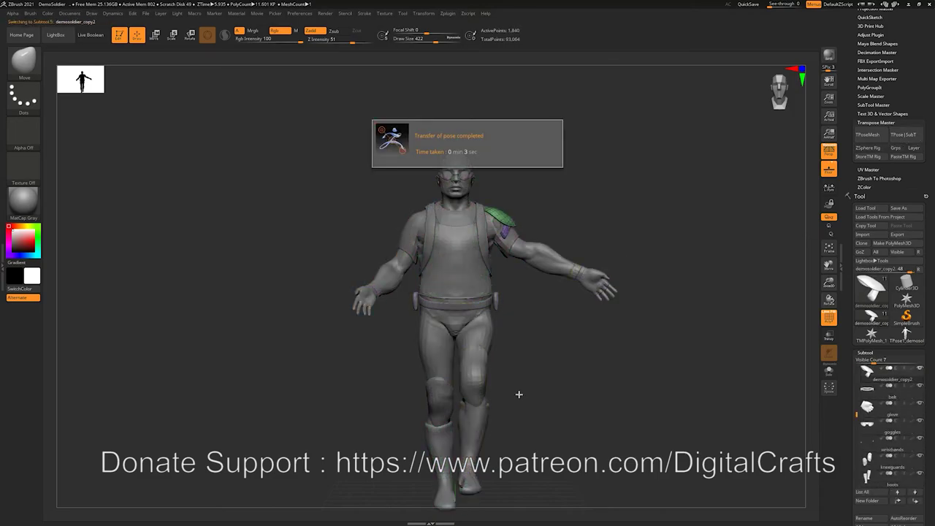
left_click_drag(605, 359, 588, 336)
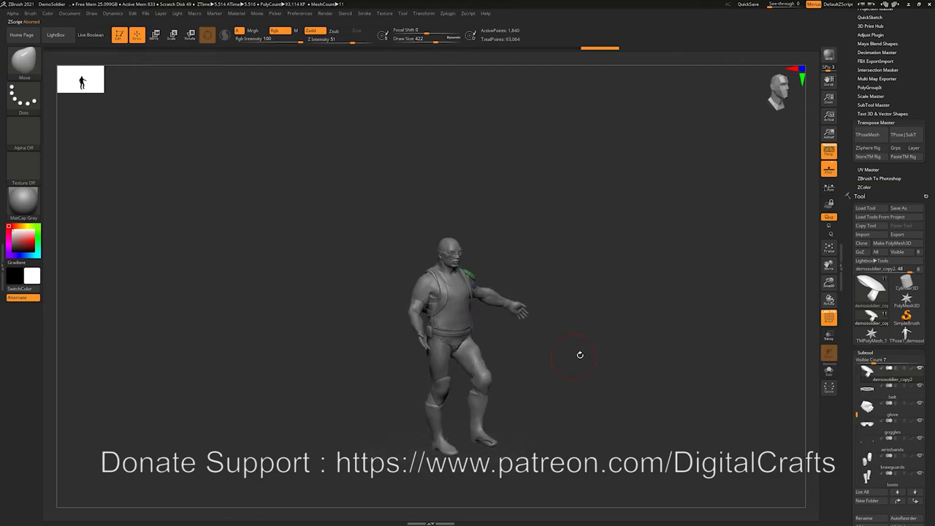
mouse_move(574, 360)
left_mouse_down("alt")
mouse_move(587, 397)
mouse_move(567, 352)
left_mouse_up("alt")
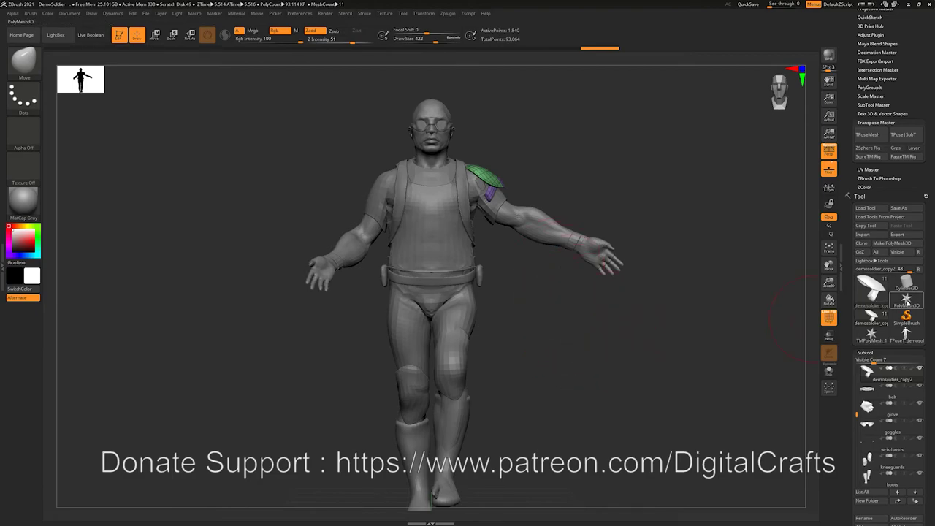
Step: Switch to the PolyMesh3D star tool and frame it with the Gizmo active
left_click(906, 299)
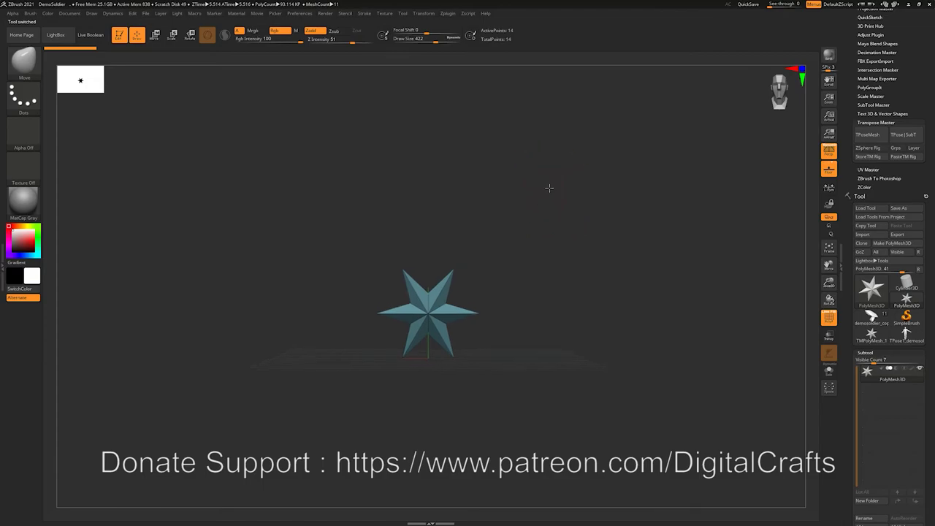
key("w")
key("f")
left_click_drag(577, 318, 589, 339, "alt")
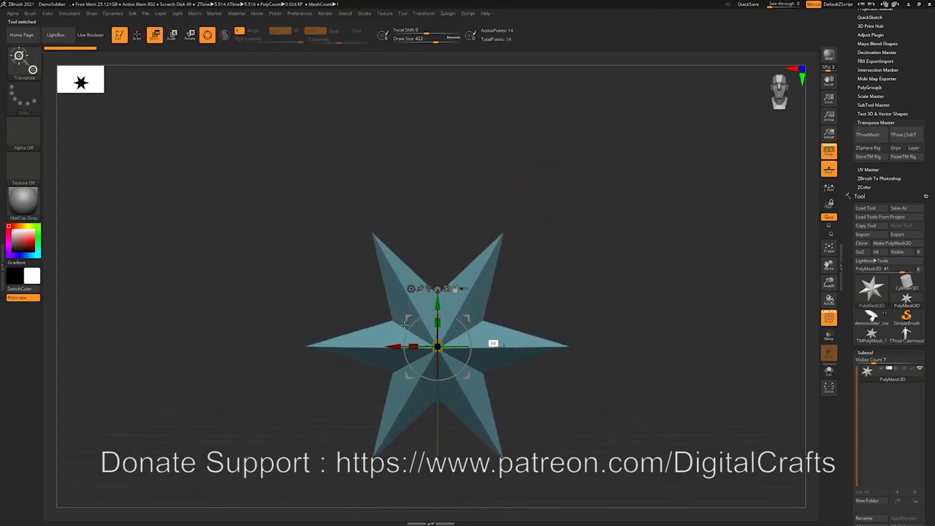
Step: Try turning the star into a PolyCube with Y Divide set to 4, and undo the change
left_click(411, 288)
left_click(410, 288)
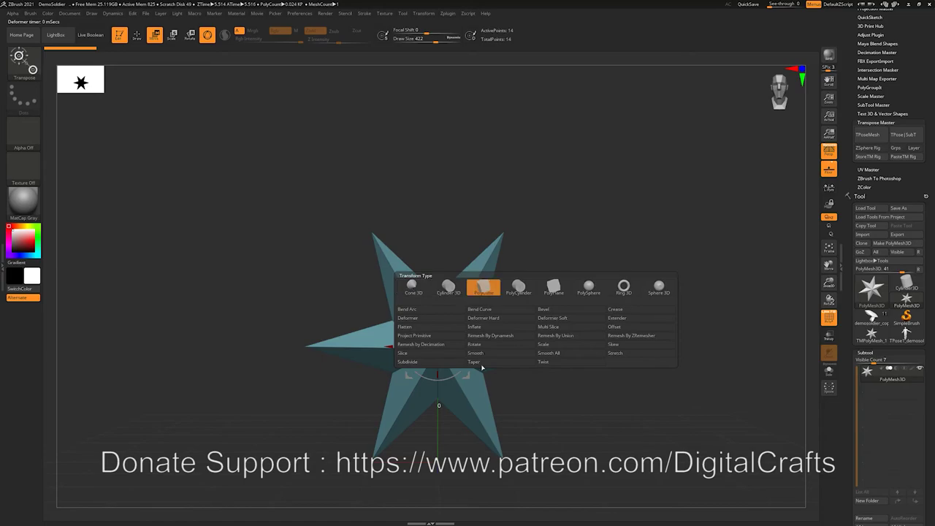
left_click_drag(545, 326, 586, 273, "alt")
left_click_drag(423, 281, 414, 357)
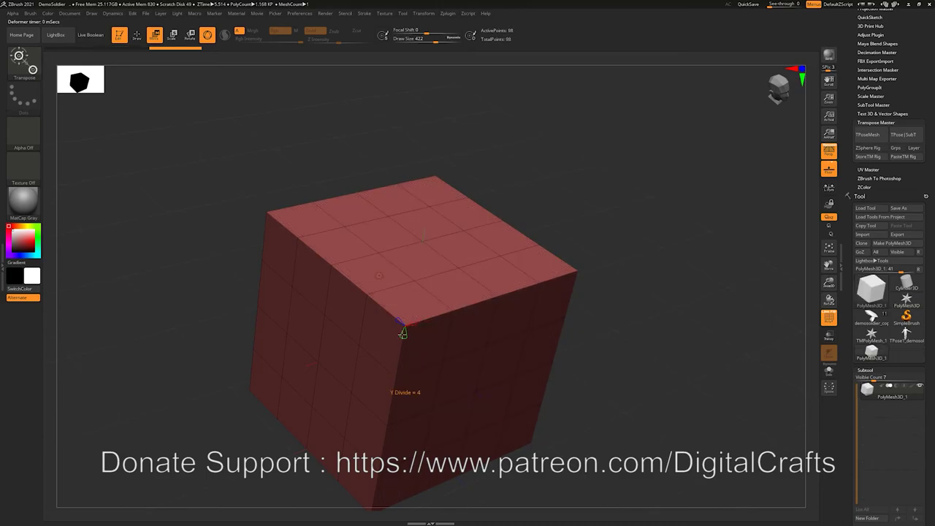
left_click_drag(400, 322, 400, 320)
key("ctrl+z")
key("ctrl+z")
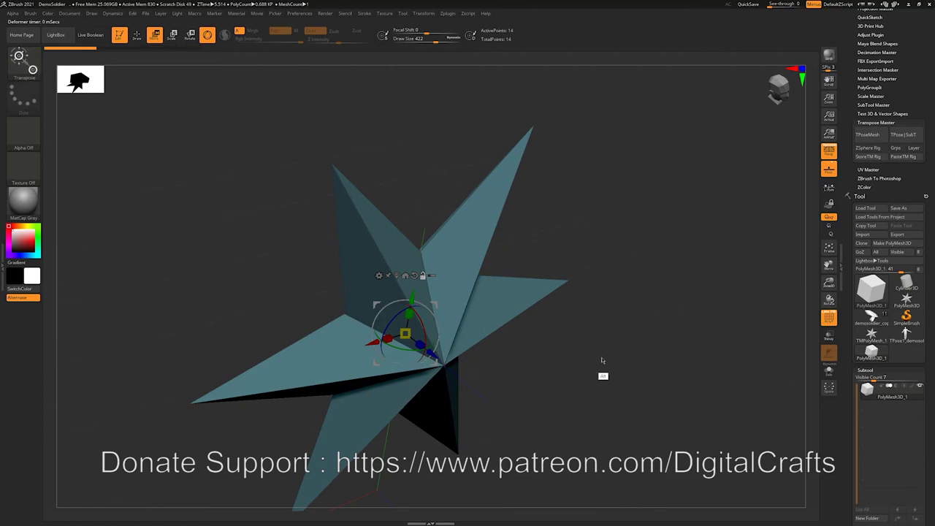
Step: Convert the star into a Ring 3D and reshape it with its handles into an open, tapered horn
left_click_drag(602, 360, 585, 312, "alt")
left_click(364, 228)
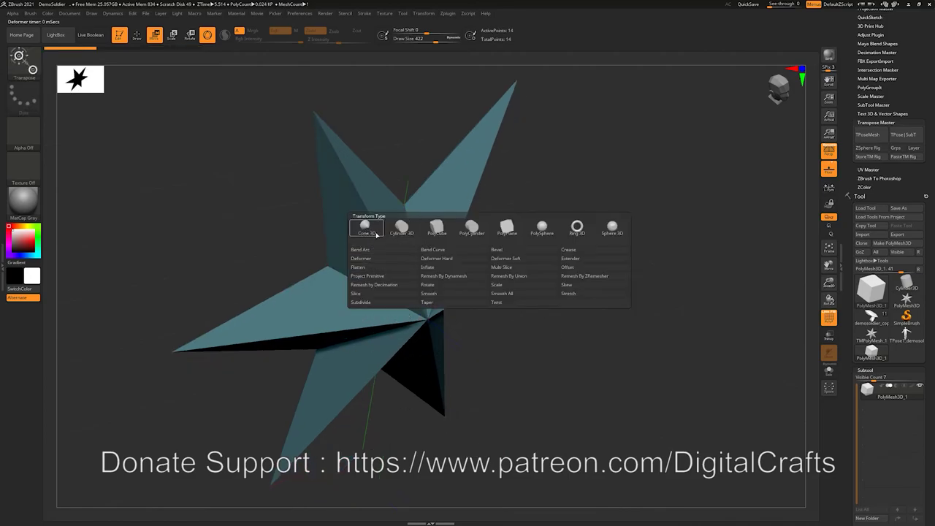
left_click(575, 228)
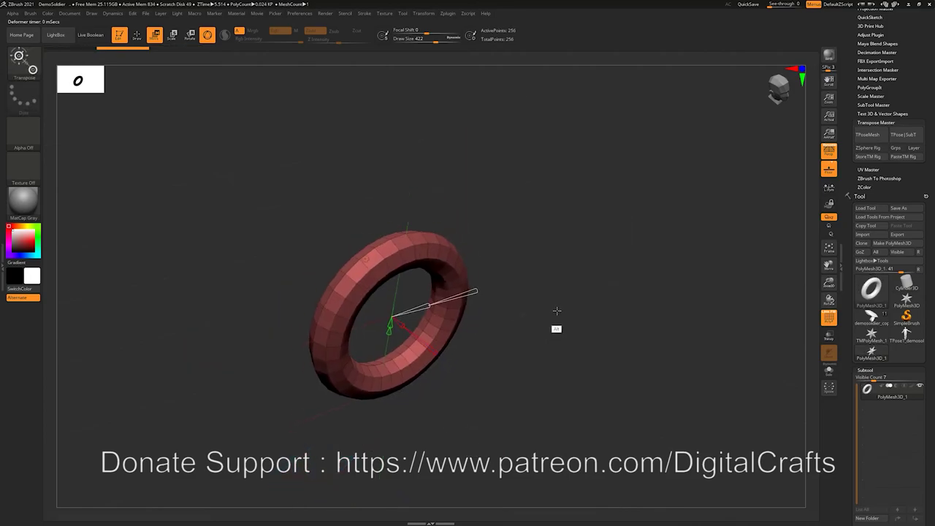
left_click_drag(431, 351, 387, 347)
mouse_move(450, 298)
left_mouse_down()
mouse_move(473, 291)
mouse_move(466, 294)
left_mouse_up()
key("ctrl+z")
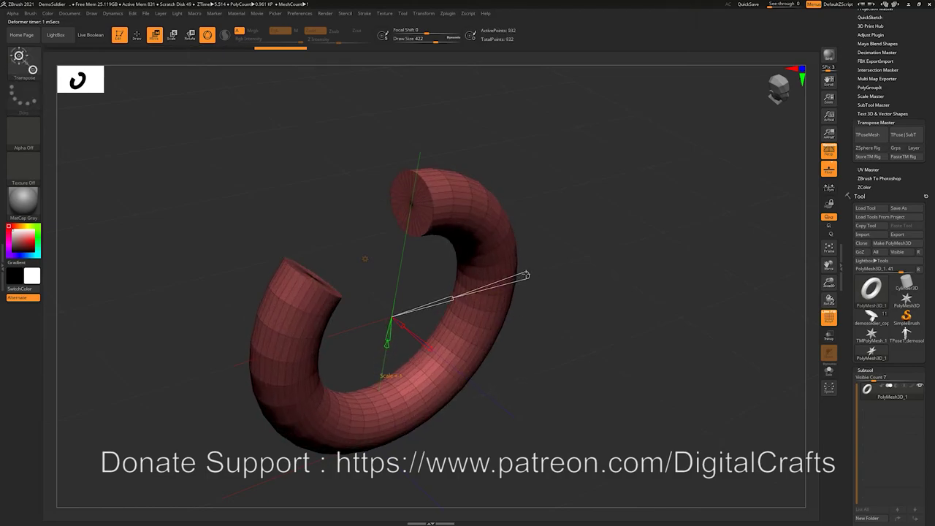
left_click_drag(525, 274, 446, 300)
left_click_drag(543, 331, 510, 293)
Step: Apply the Bend Curve deformer to the horn and try its control handles to reorient the bending curve
left_click(346, 220)
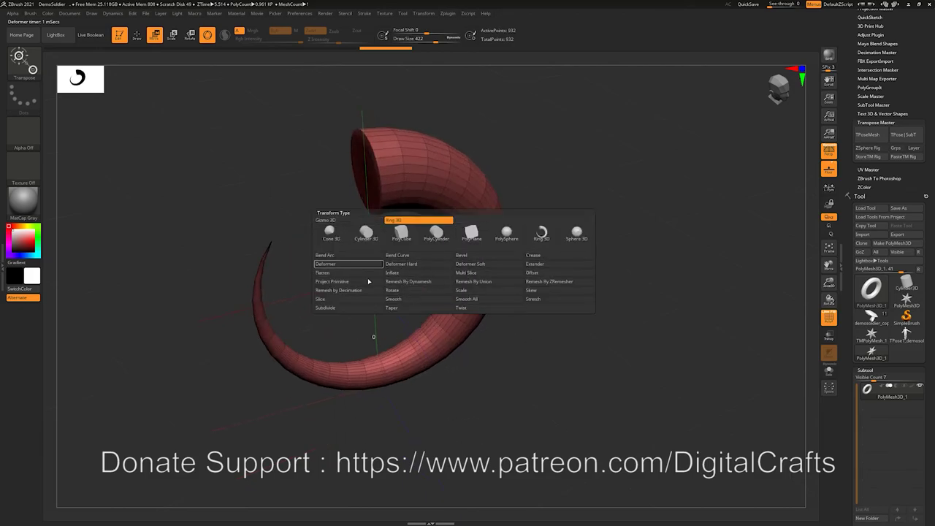
left_click(400, 256)
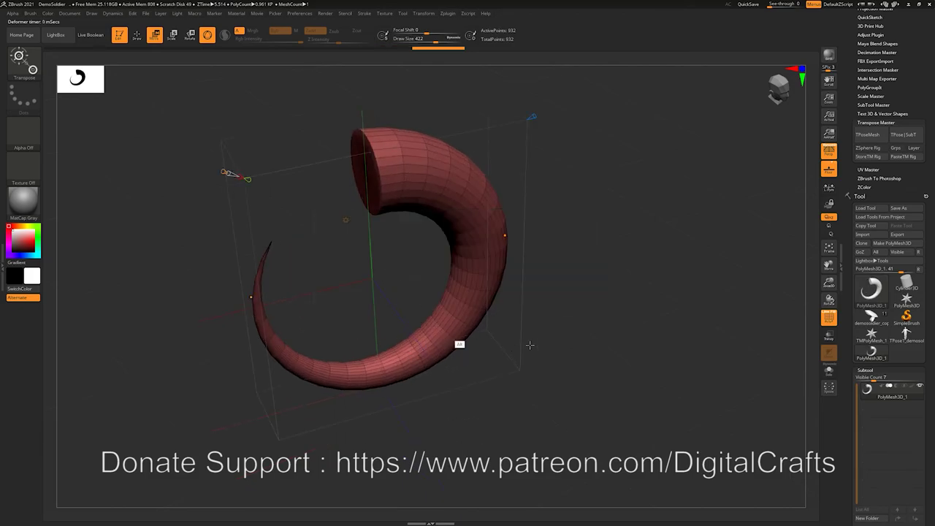
left_click_drag(531, 344, 541, 373, "alt")
left_click_drag(557, 332, 568, 349)
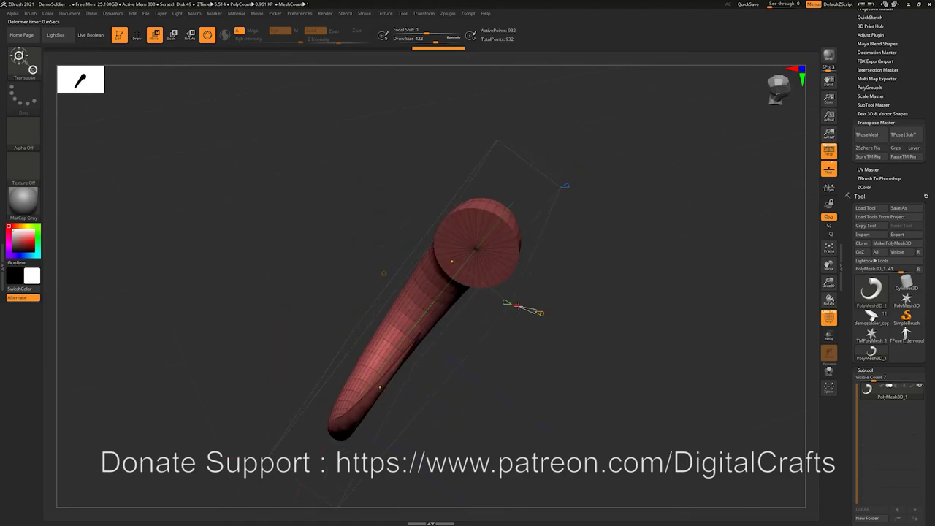
left_click_drag(505, 302, 476, 338)
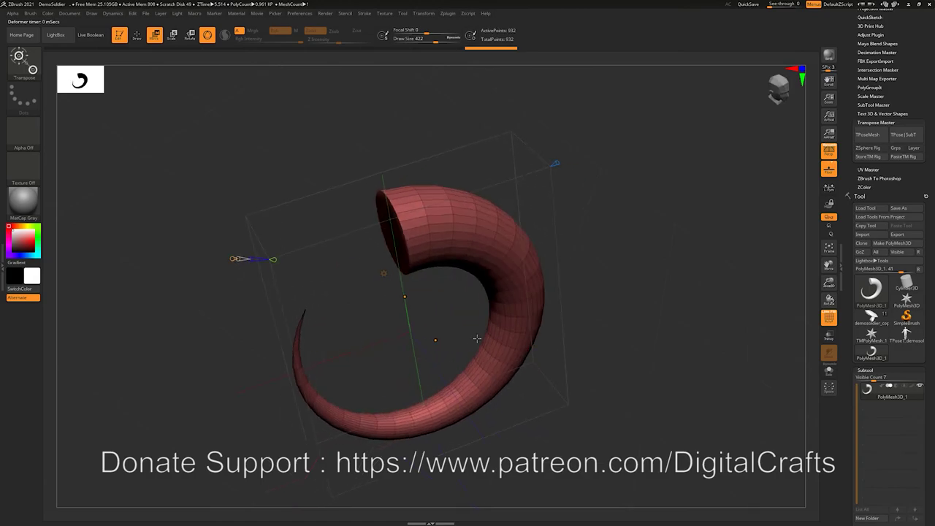
key("ctrl+z")
right_click_drag(240, 259, 231, 264)
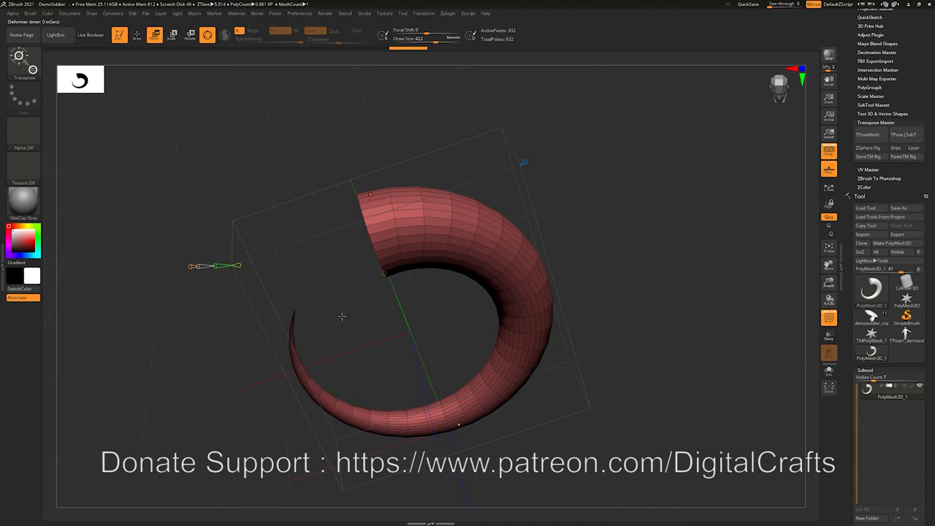
right_click_drag(348, 318, 349, 300, "alt")
right_click_drag(349, 300, 398, 293)
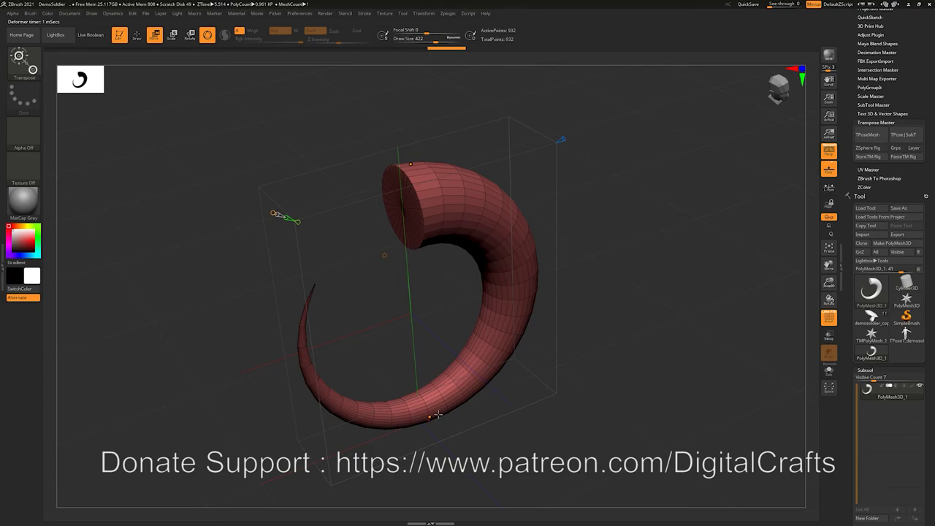
Step: Bend the horn's lower part by moving the Bend Curve control points, and accept the deformation
right_click_drag(485, 453, 529, 430, "alt")
left_click_drag(418, 400, 299, 346)
right_click_drag(439, 372, 498, 360)
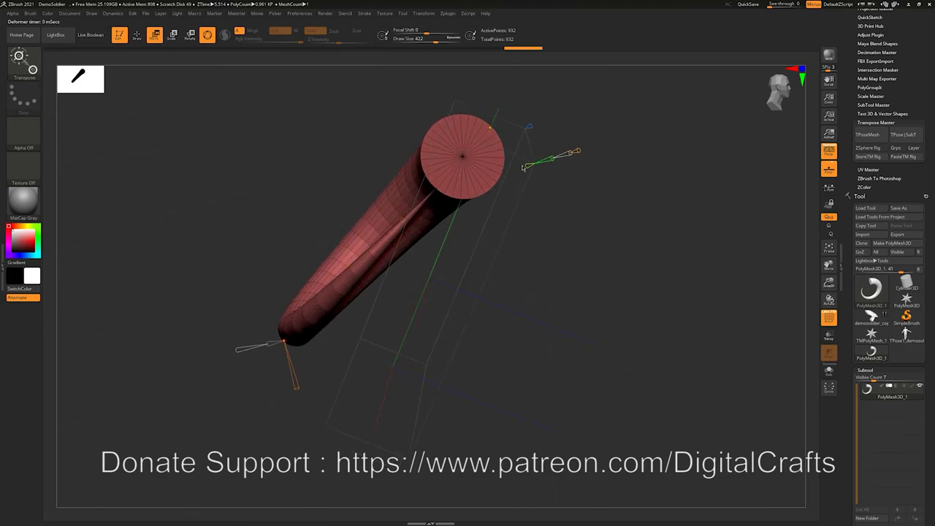
left_click_drag(523, 167, 551, 162)
left_click(551, 162)
left_click_drag(393, 438, 390, 418)
right_click_drag(345, 397, 598, 315)
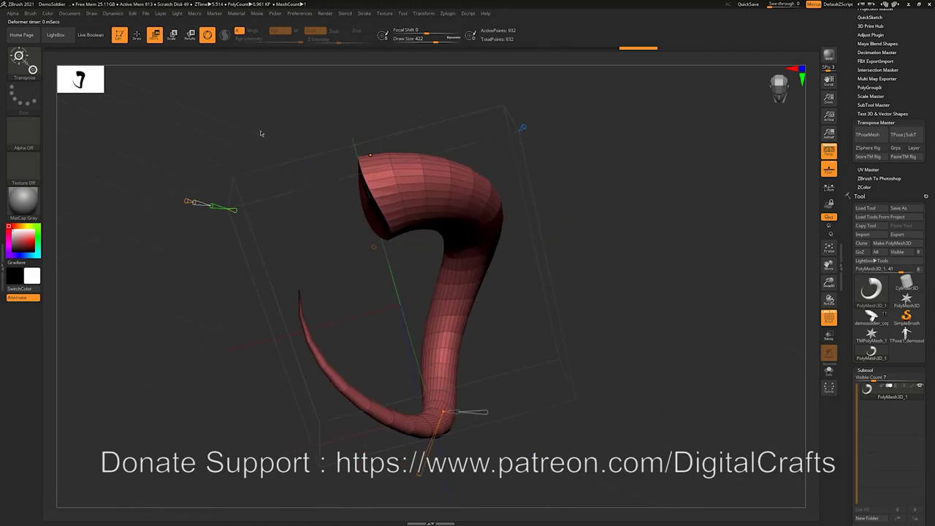
left_click(374, 248)
left_click(373, 247)
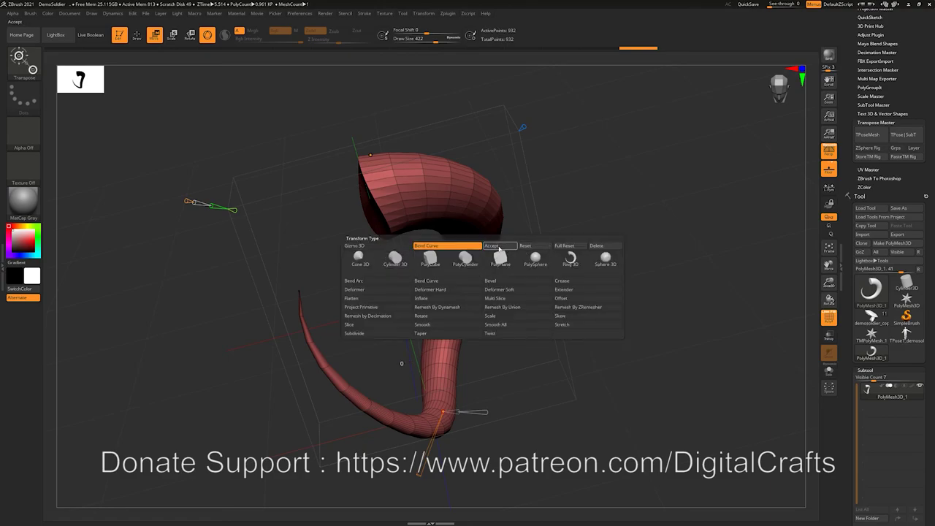
left_click(495, 251)
Step: Undo the accepted Bend Curve deformation to restore the plain tapered horn
mouse_move(506, 302)
left_mouse_down()
mouse_move(495, 268)
mouse_move(422, 211)
mouse_move(391, 216)
mouse_move(408, 212)
mouse_move(415, 223)
left_mouse_up()
key("q")
key("s")
key("ctrl+z")
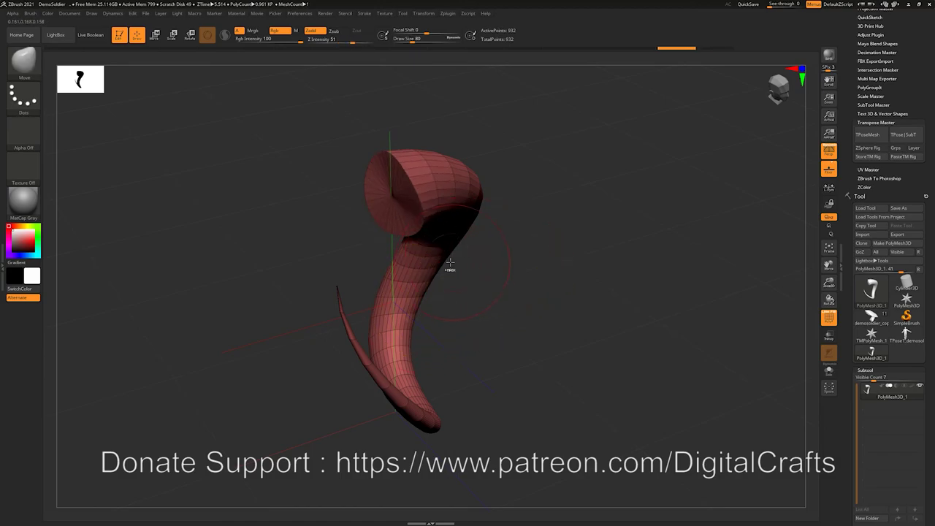
key("ctrl+z")
key("ctrl+z")
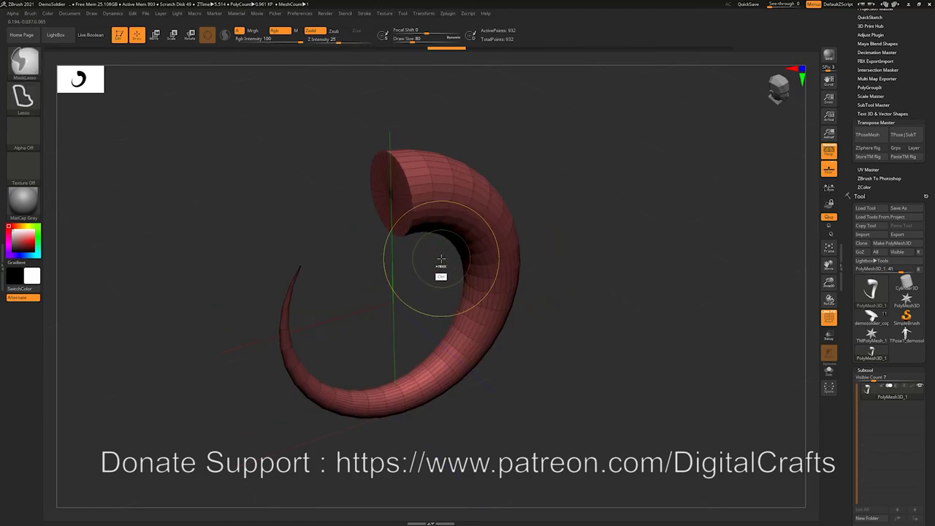
Step: Try the Gizmo's Bevel deformer on the horn, and undo the bevel
key("w")
left_click(366, 244)
left_click(422, 280)
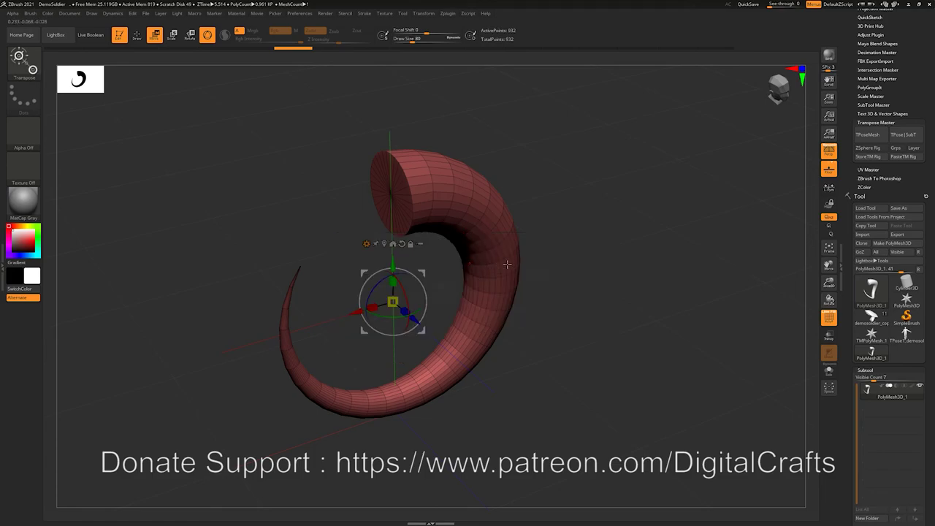
left_click(366, 244)
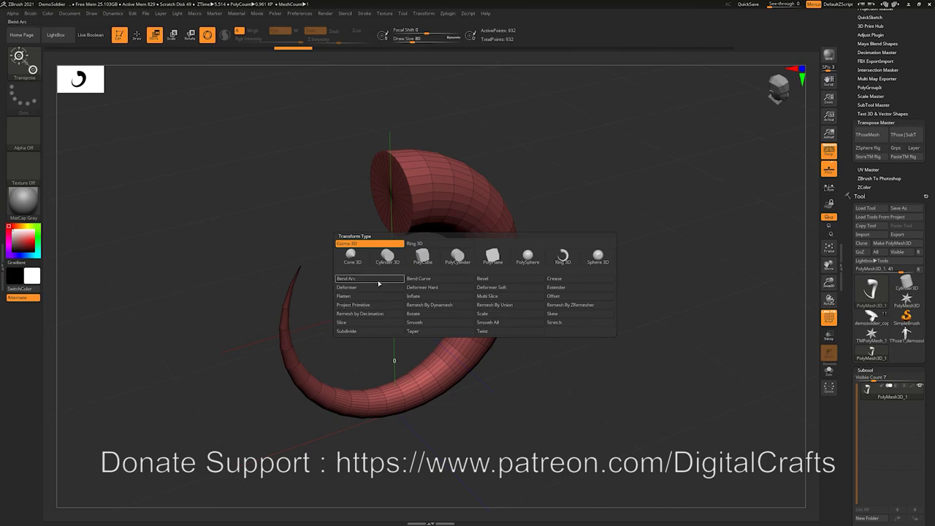
left_click(485, 280)
left_click_drag(268, 189, 267, 190)
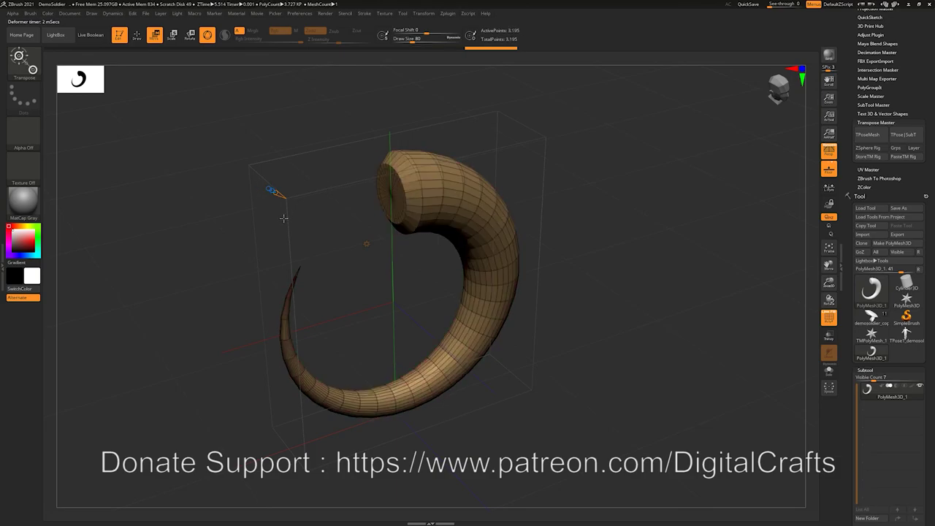
key("ctrl+z")
key("ctrl+z")
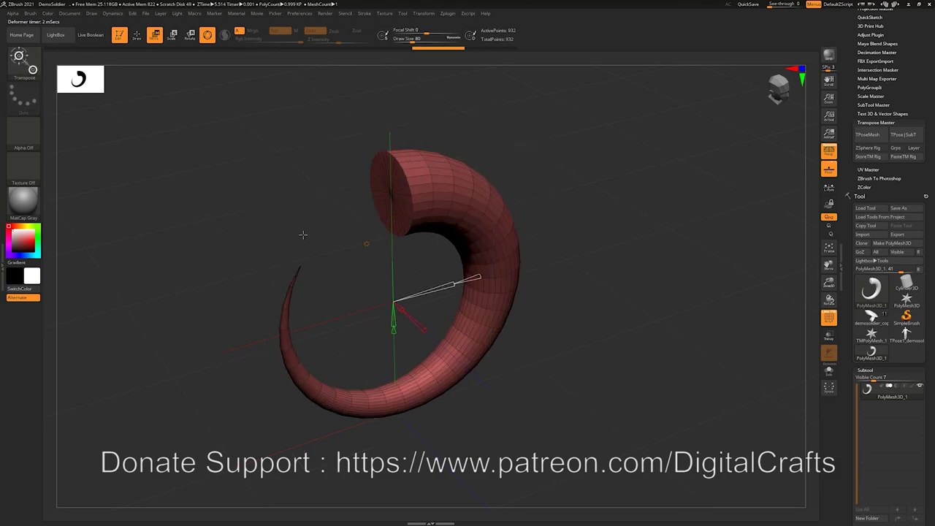
Step: Review the remaining Gizmo deformers available for the horn, including Skew
left_click(367, 243)
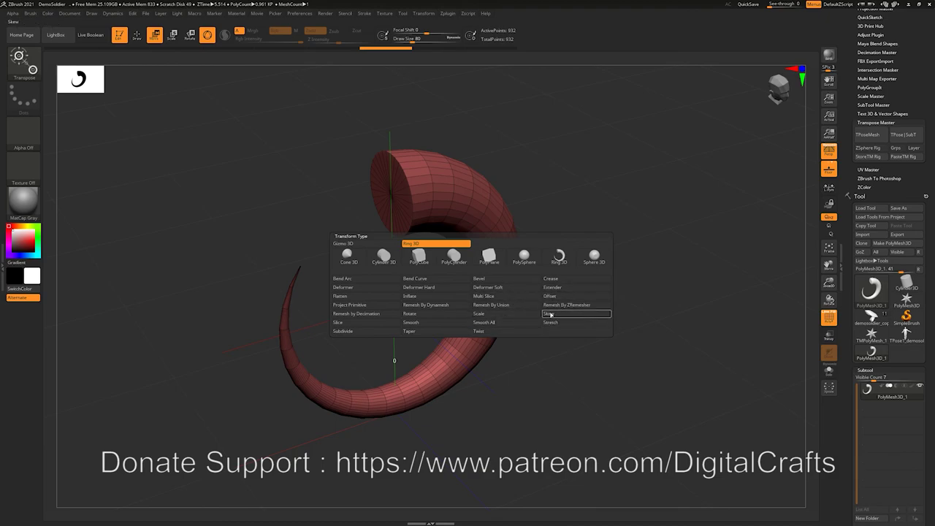
left_click(549, 313)
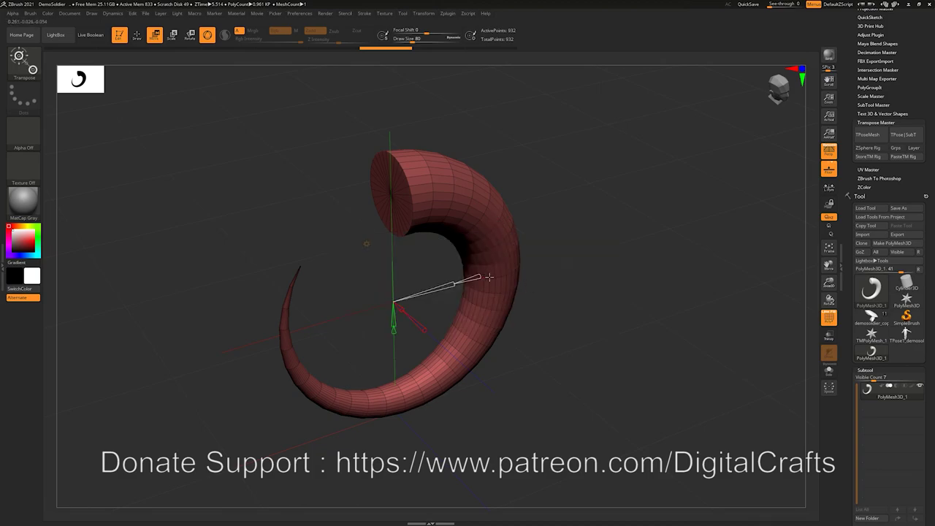
Step: Leave the active deformer and replace the horn with the Gizmo's Cylinder 3D primitive
key("q")
left_click_drag(562, 300, 548, 330, "alt")
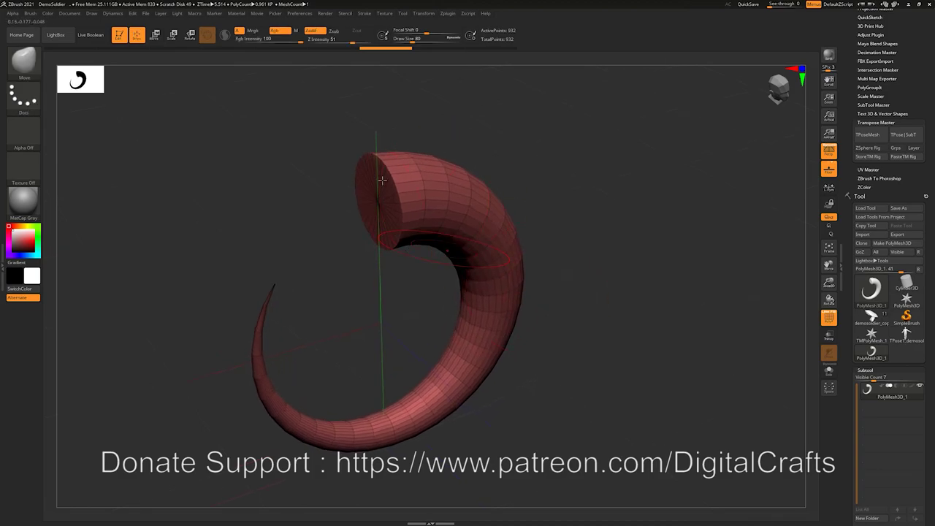
key("w")
key("y")
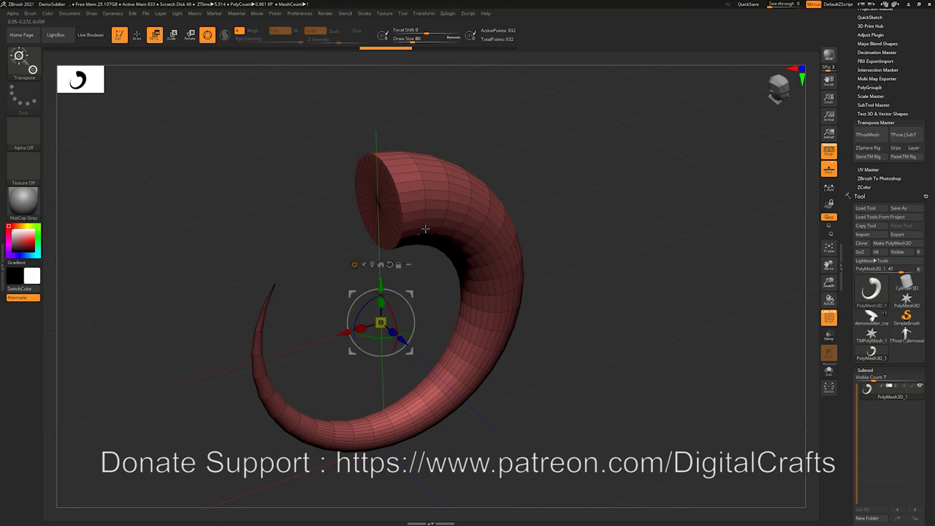
left_click(355, 265)
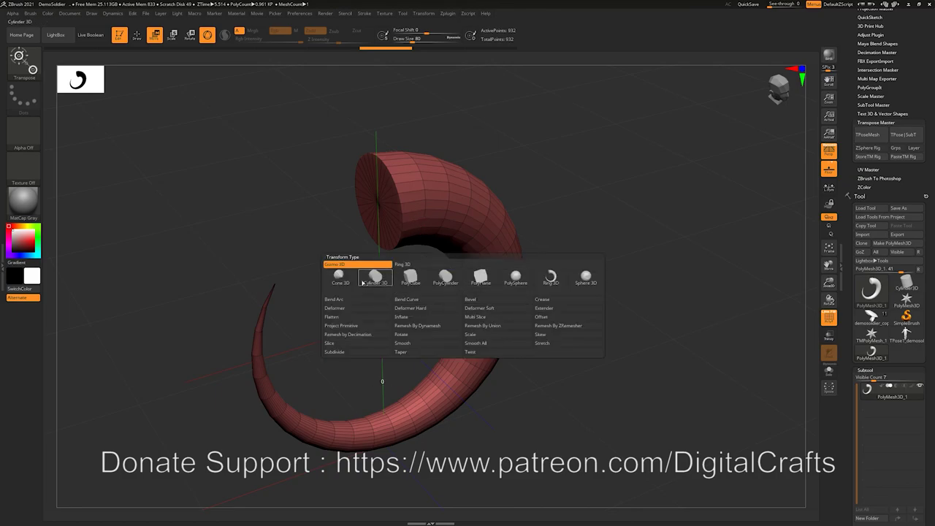
left_click(383, 282)
left_click_drag(652, 276, 591, 236, "alt")
left_click_drag(591, 235, 561, 250)
left_click_drag(376, 321, 368, 317)
left_click_drag(552, 355, 515, 352)
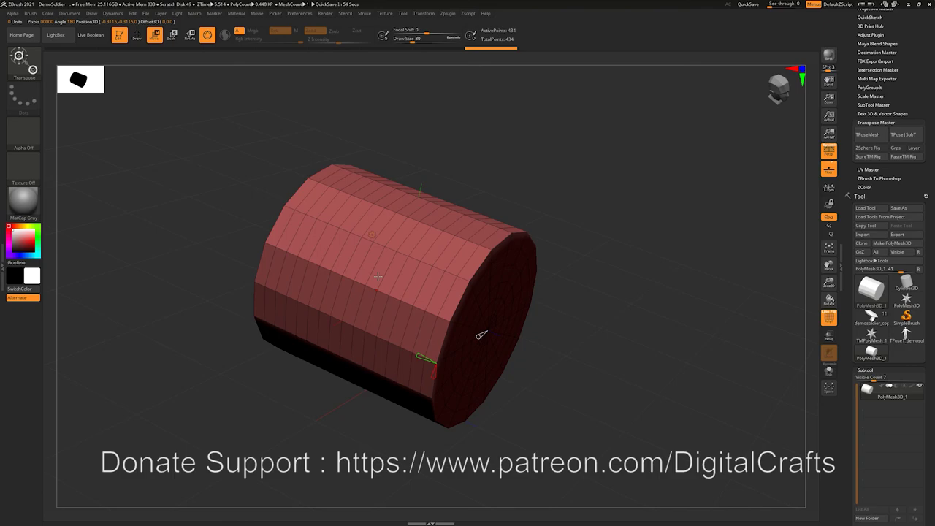
Step: Inspect the cylinder's shading and check the current material assigned to it
left_click_drag(204, 187, 206, 184)
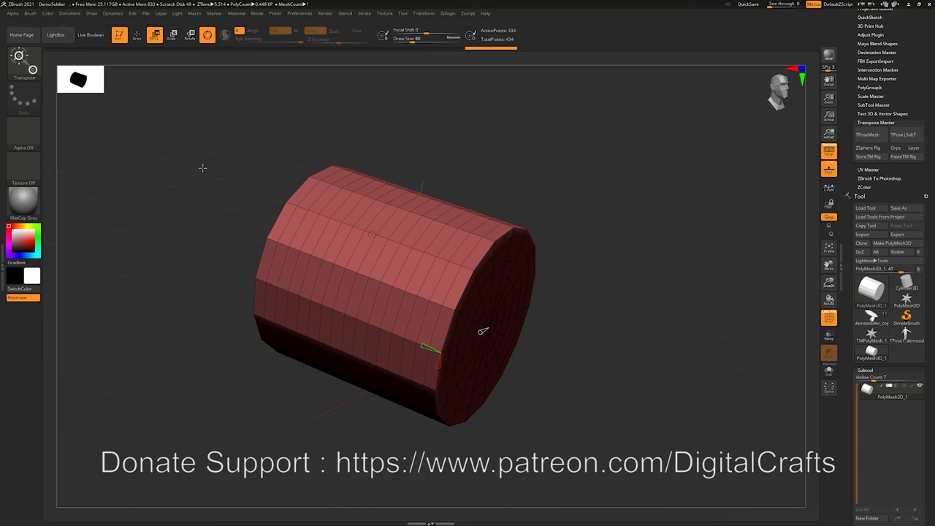
left_click_drag(202, 166, 178, 175)
mouse_move(28, 204)
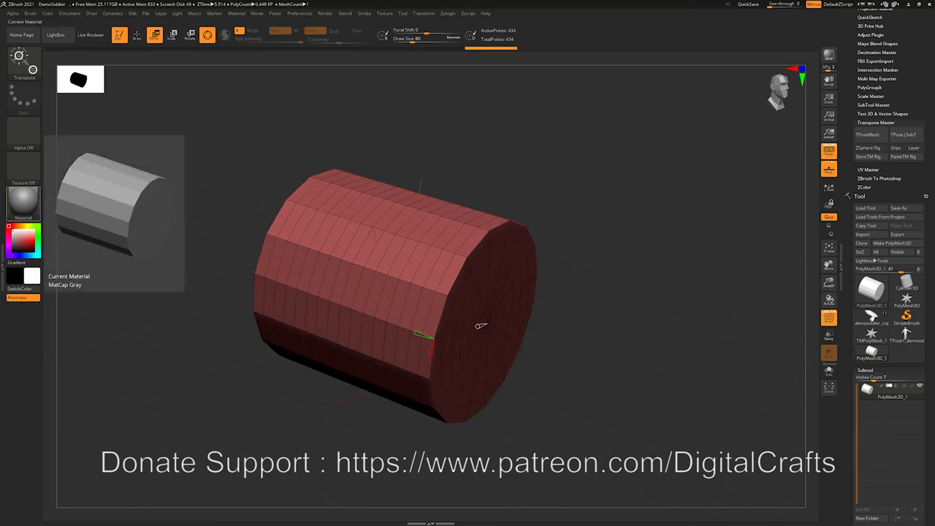